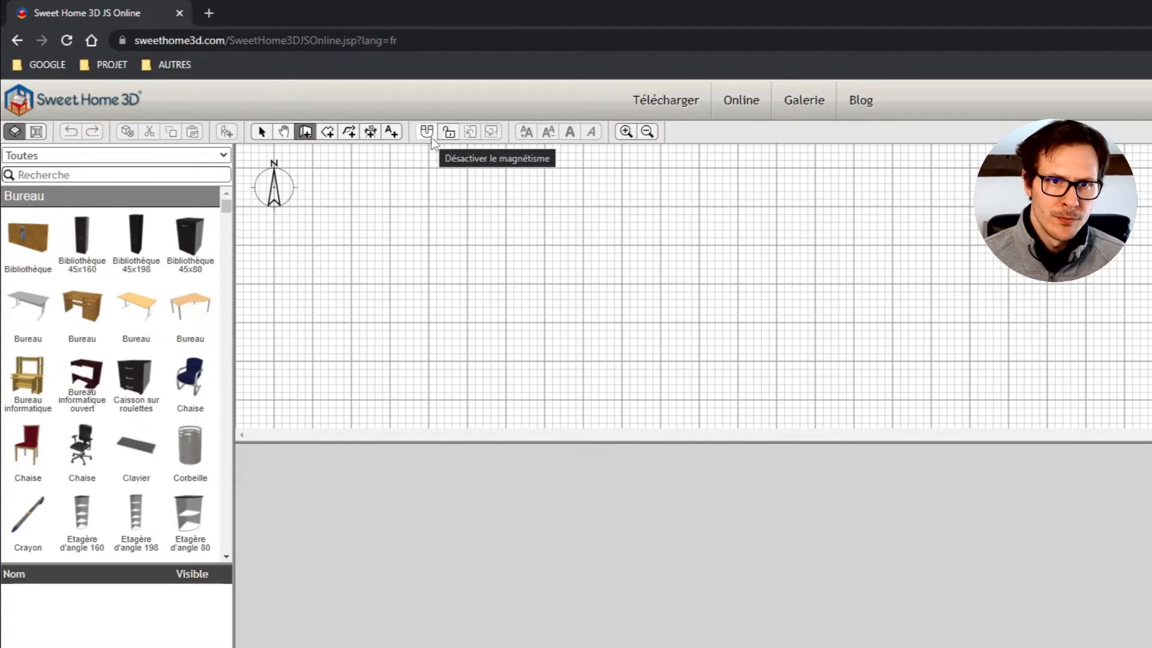
- Draw a closed L-shaped outline of 7.5 cm thick walls, about 902 cm along the north side and 482 cm along the east side
left_click(430, 136)
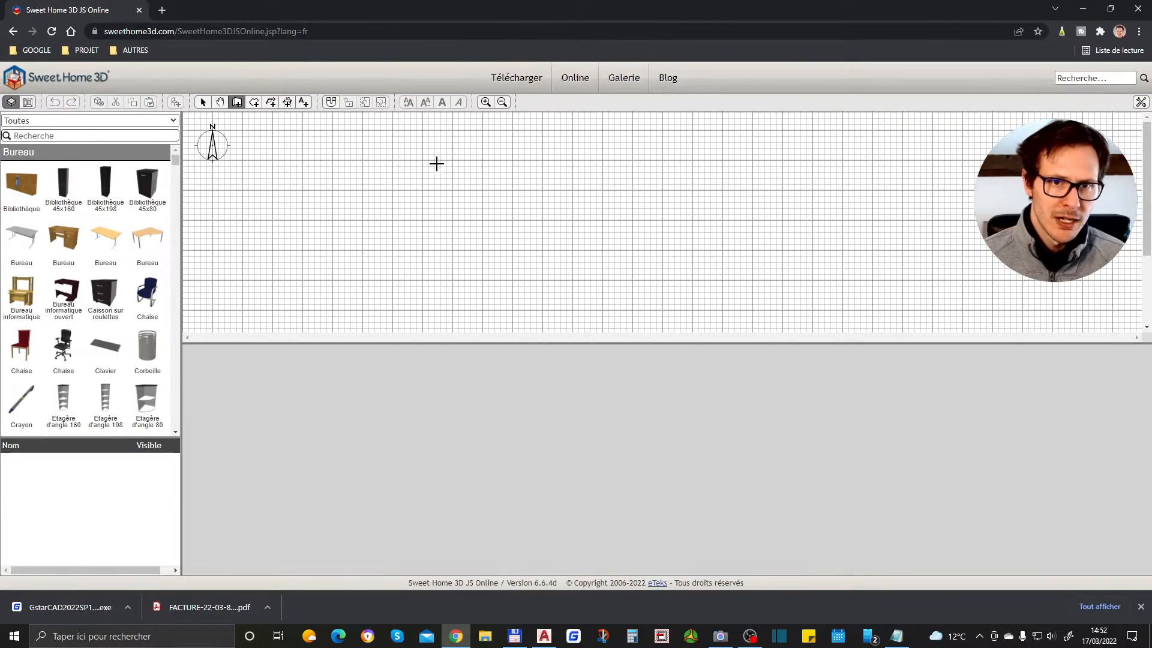
left_click(378, 164)
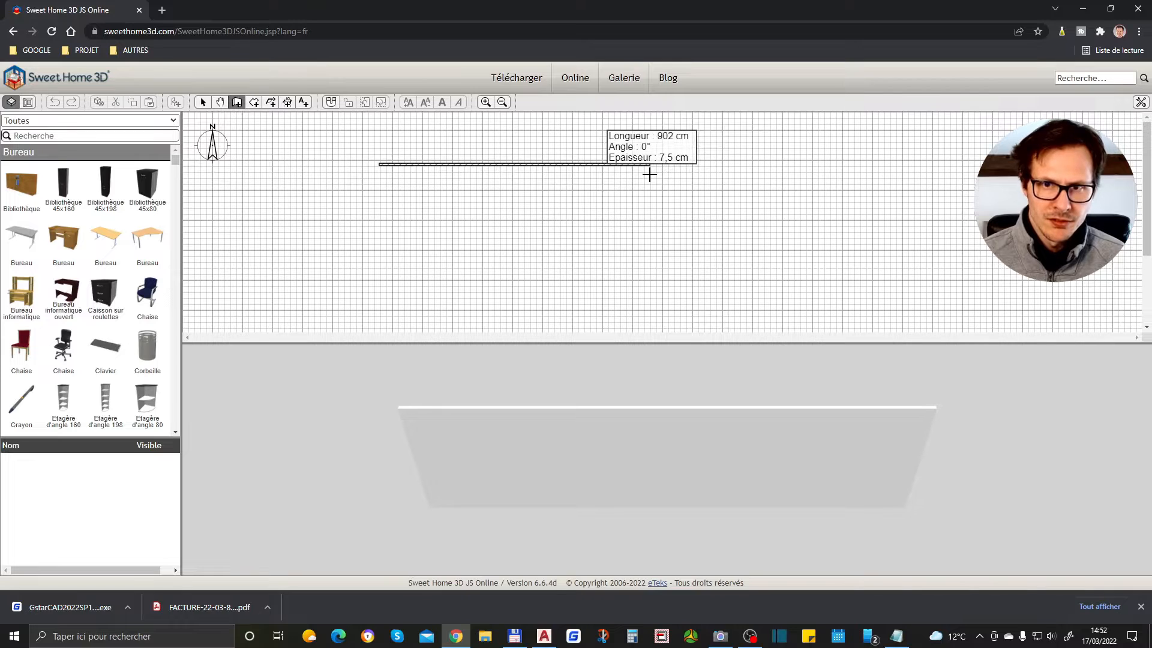
left_click(649, 174)
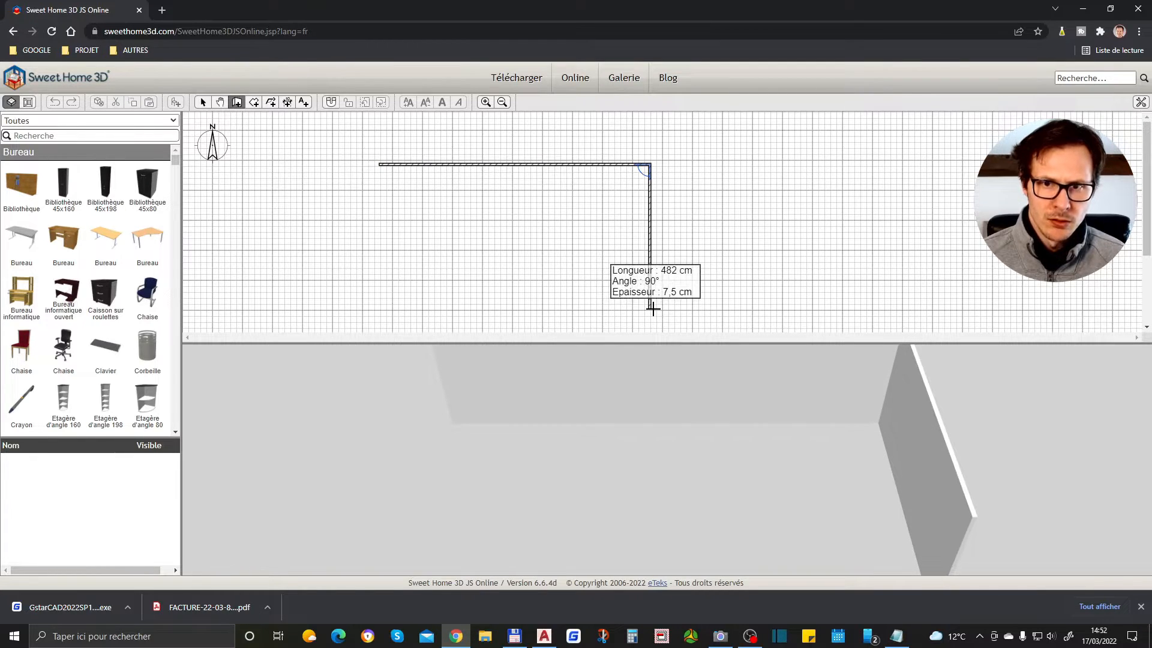
left_click(652, 308)
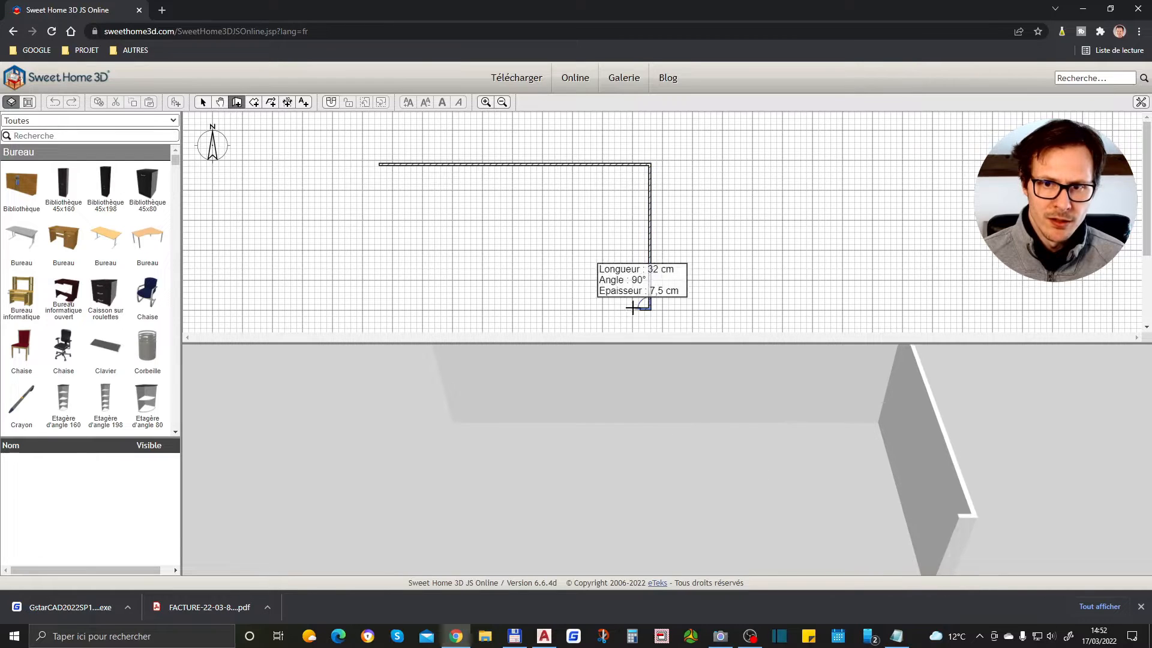
left_click(481, 309)
left_click(480, 266)
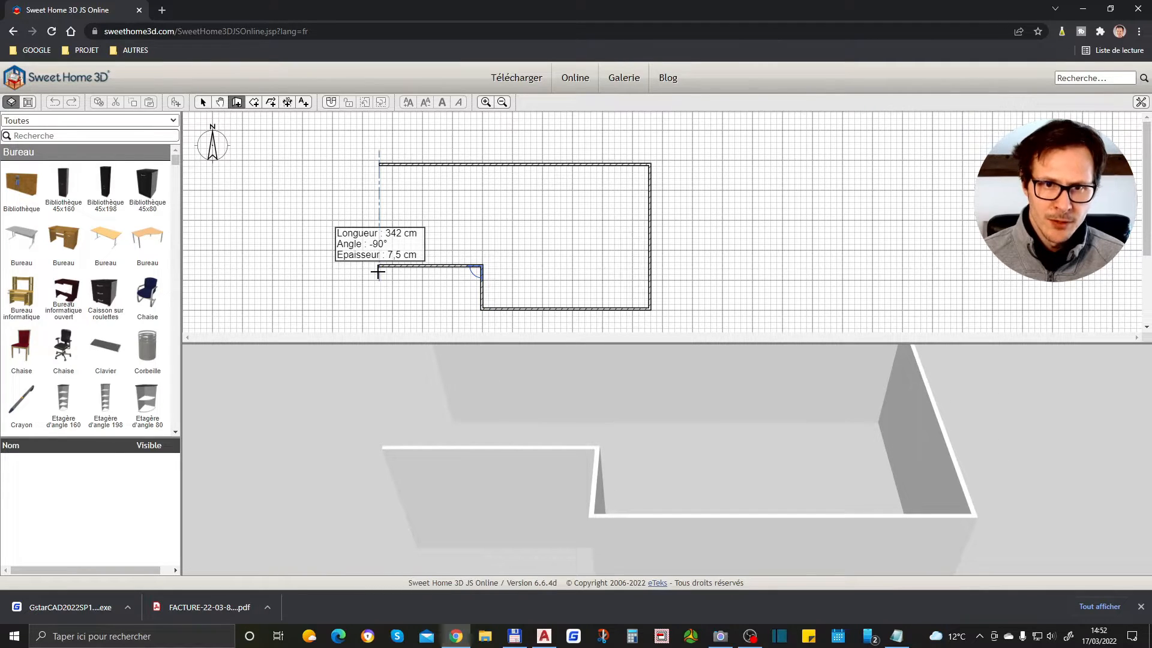
double_click(378, 272)
left_click(378, 272)
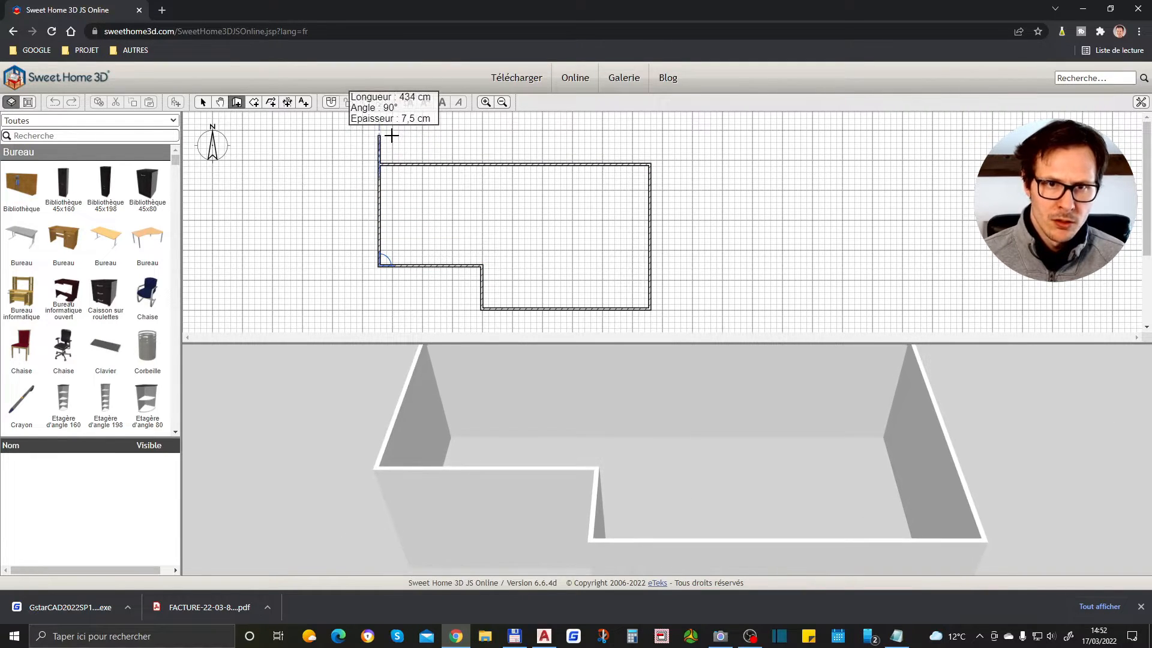
left_click(379, 163)
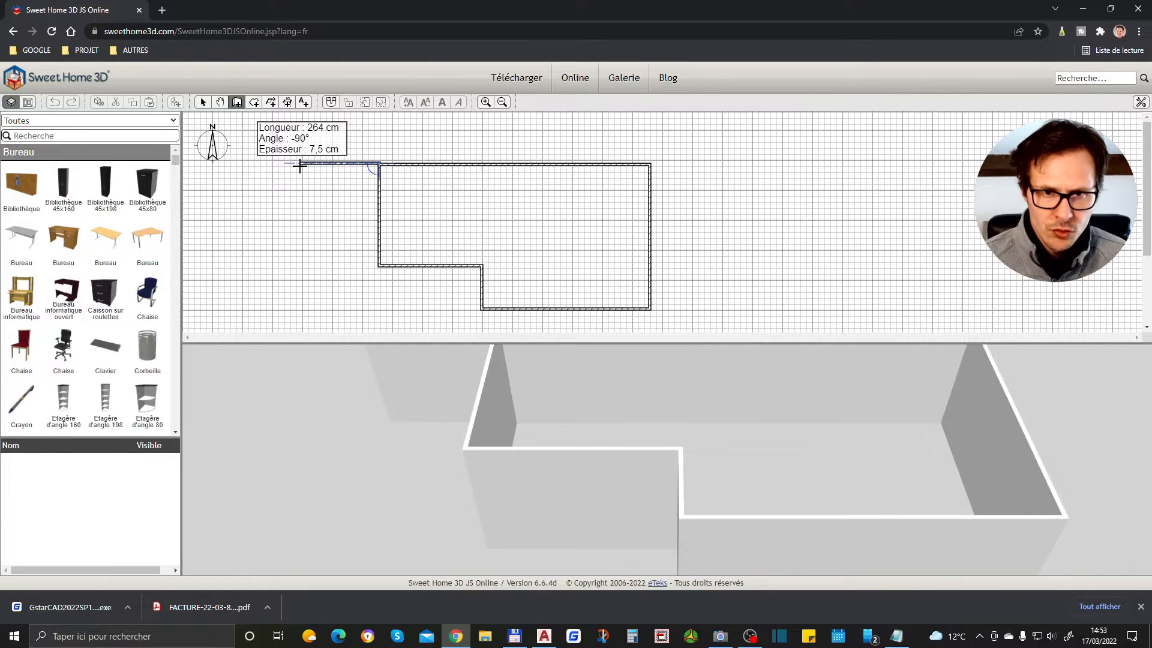
- Add a short wall running west from the room's northwest corner and end the wall chain there
left_click(332, 162)
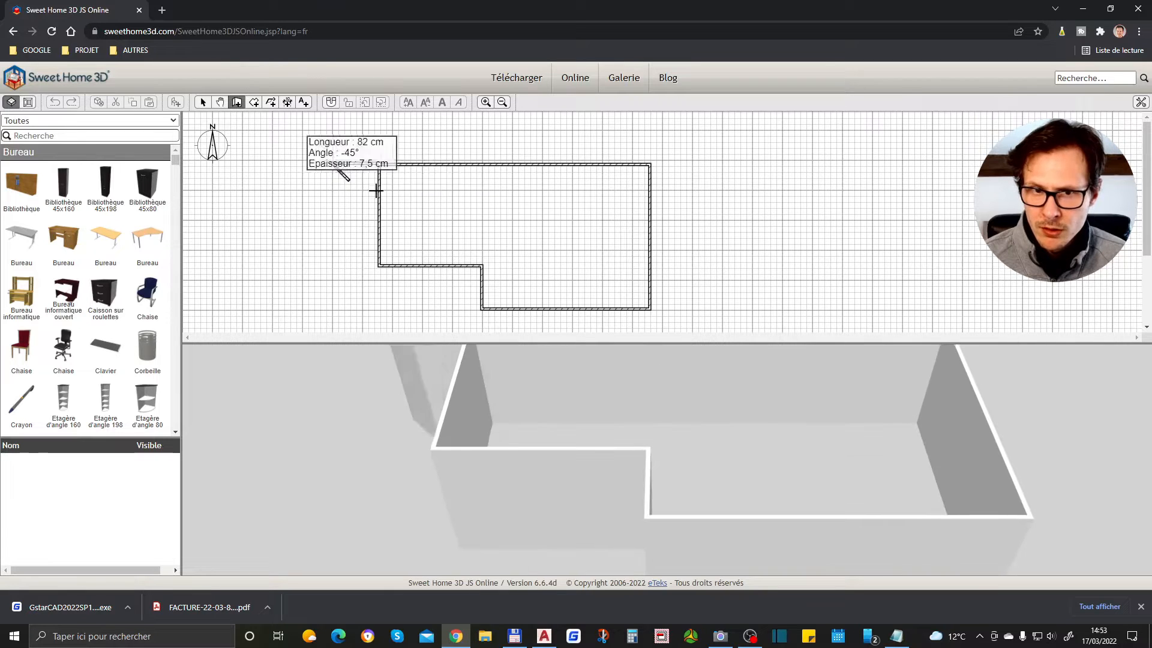
key("Escape")
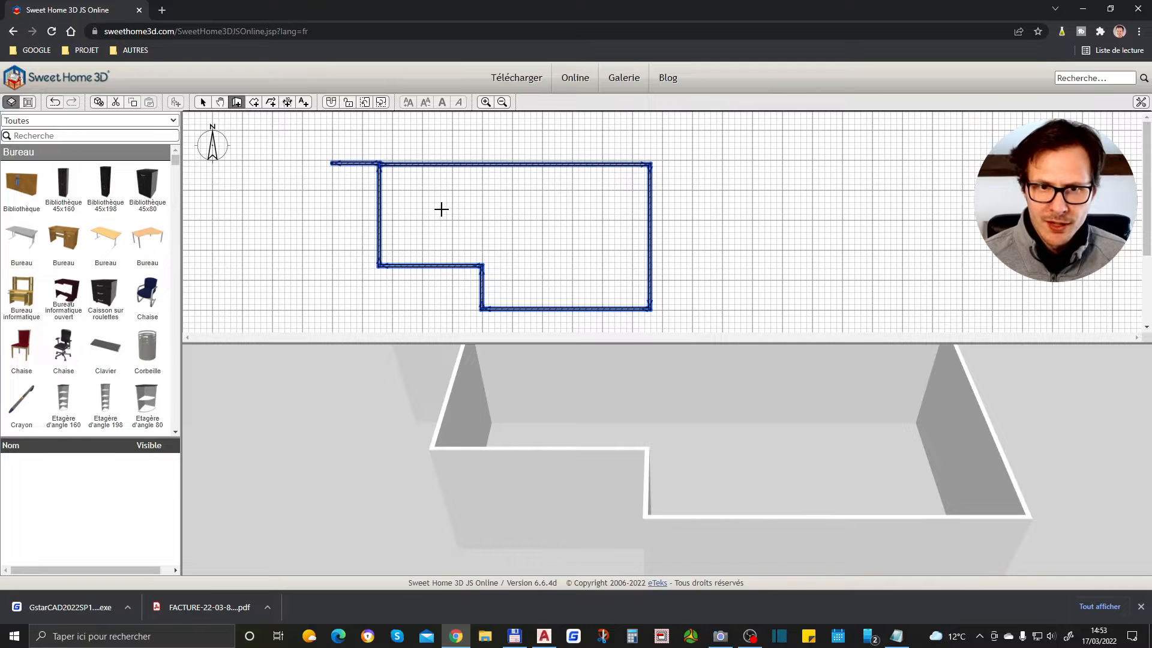
left_click(519, 216)
key("Escape")
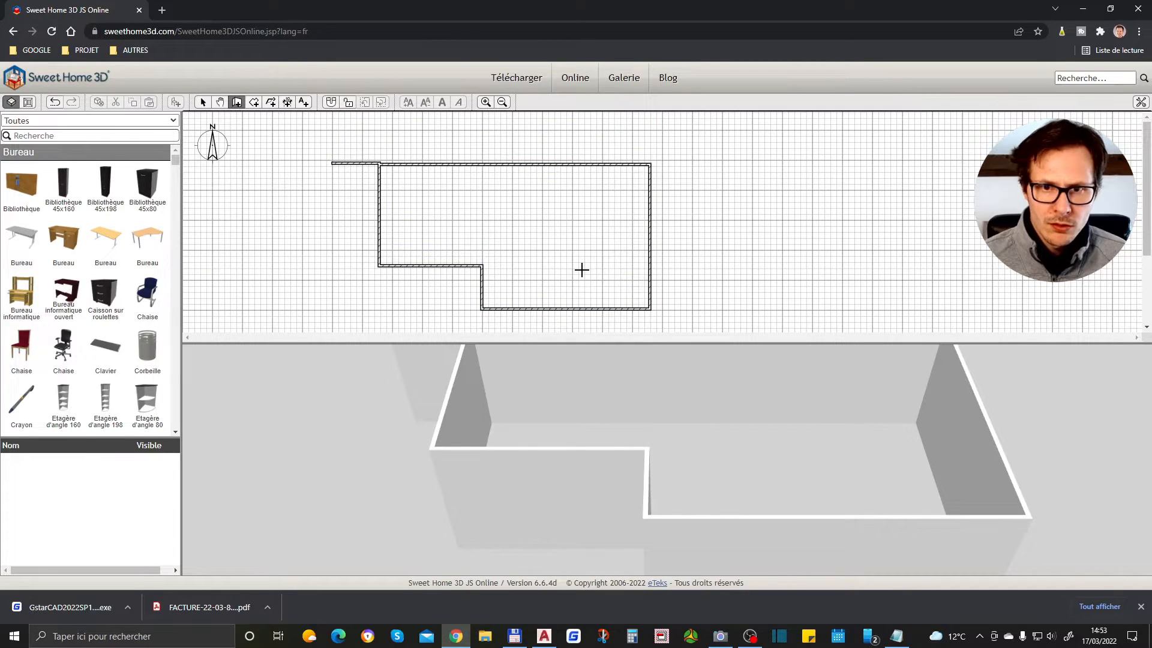
- Examine the walls in the 3D aerial view from different distances and angles
scroll(778, 439, "down", 5)
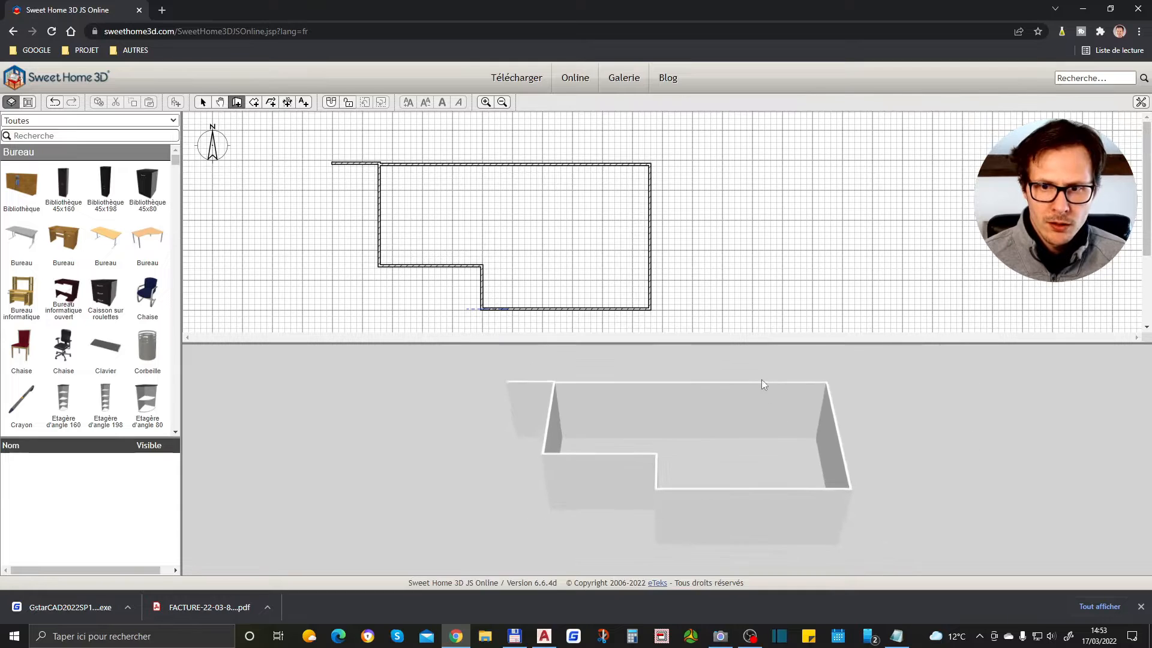
scroll(711, 456, "up", 3)
scroll(714, 454, "down", 1)
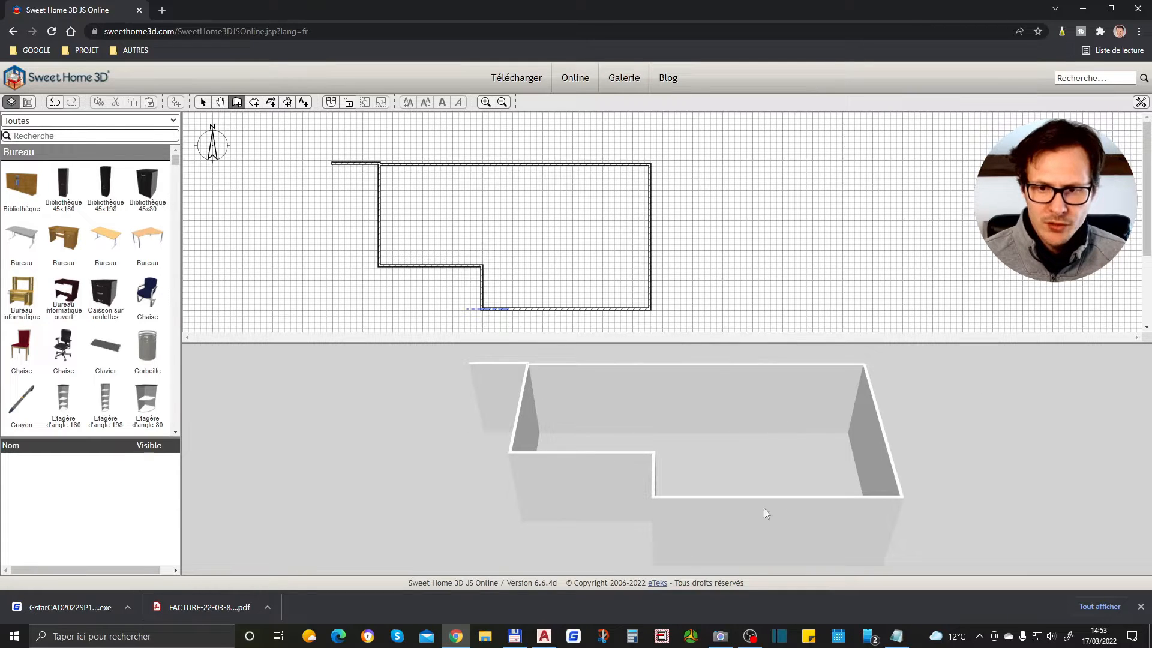
left_click_drag(727, 450, 728, 425)
scroll(727, 421, "down", 5)
scroll(730, 420, "up", 7)
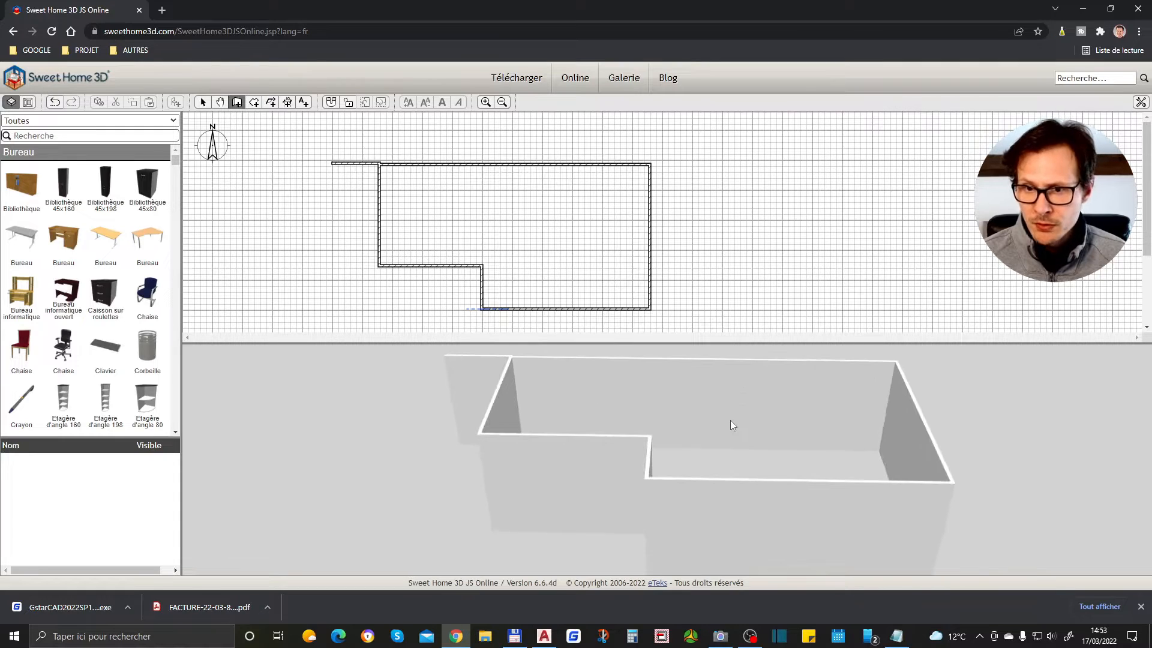
right_click(729, 418)
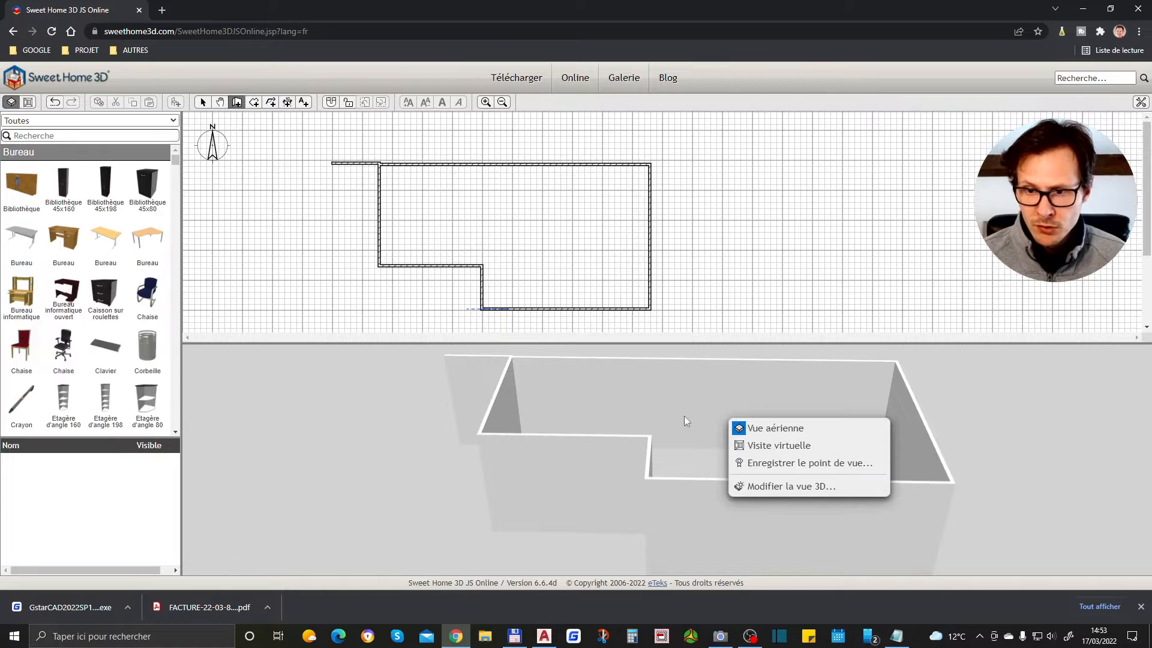
left_click(731, 402)
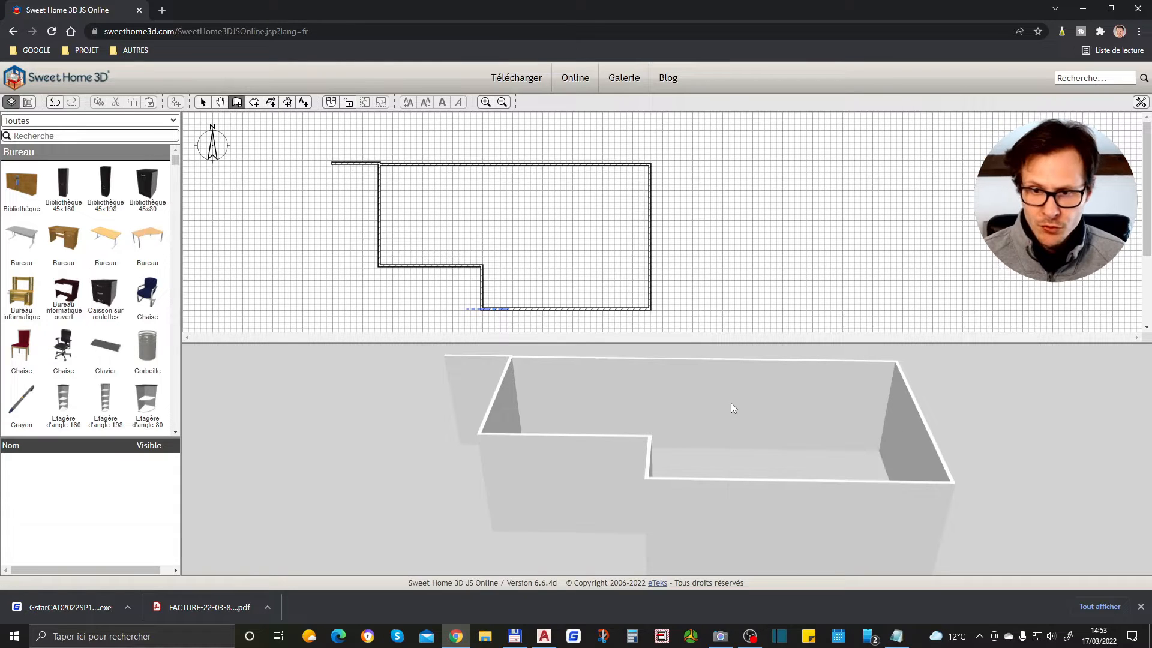
right_click(694, 378)
left_click(666, 406)
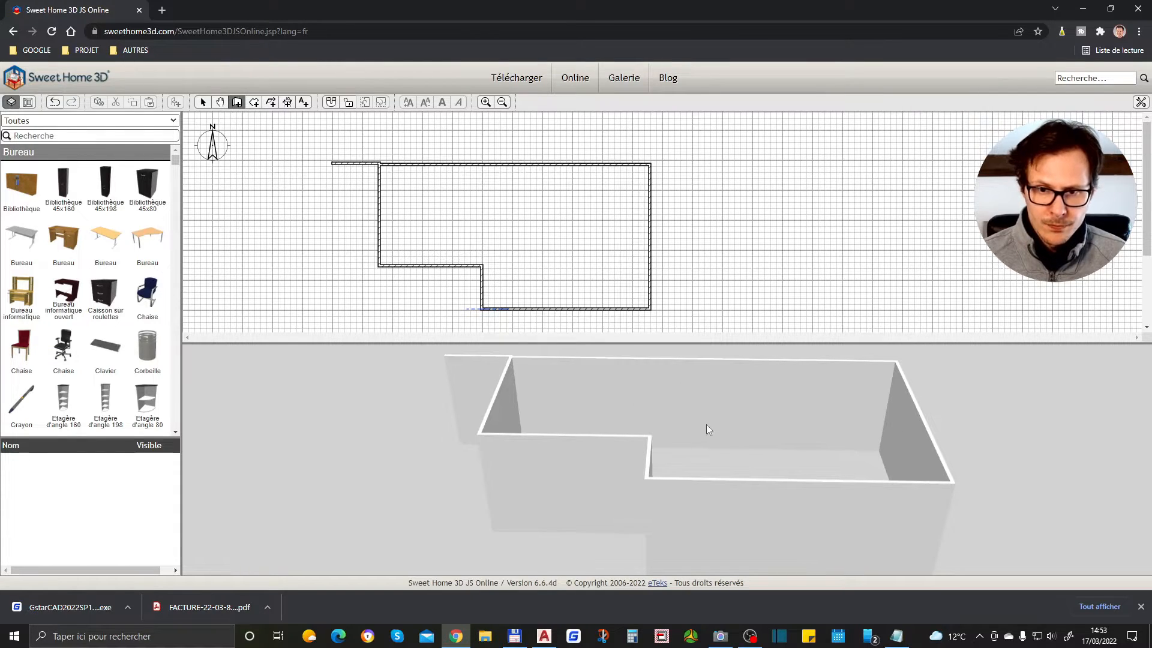
left_click_drag(688, 406, 609, 435)
left_click(548, 268)
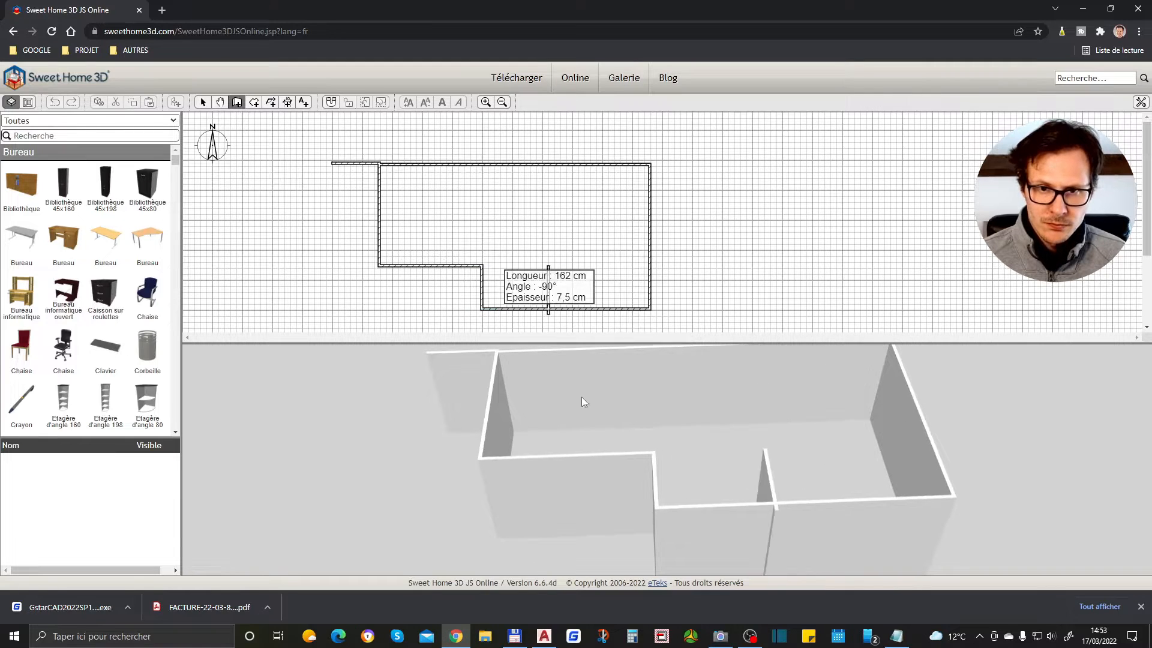
key("Escape")
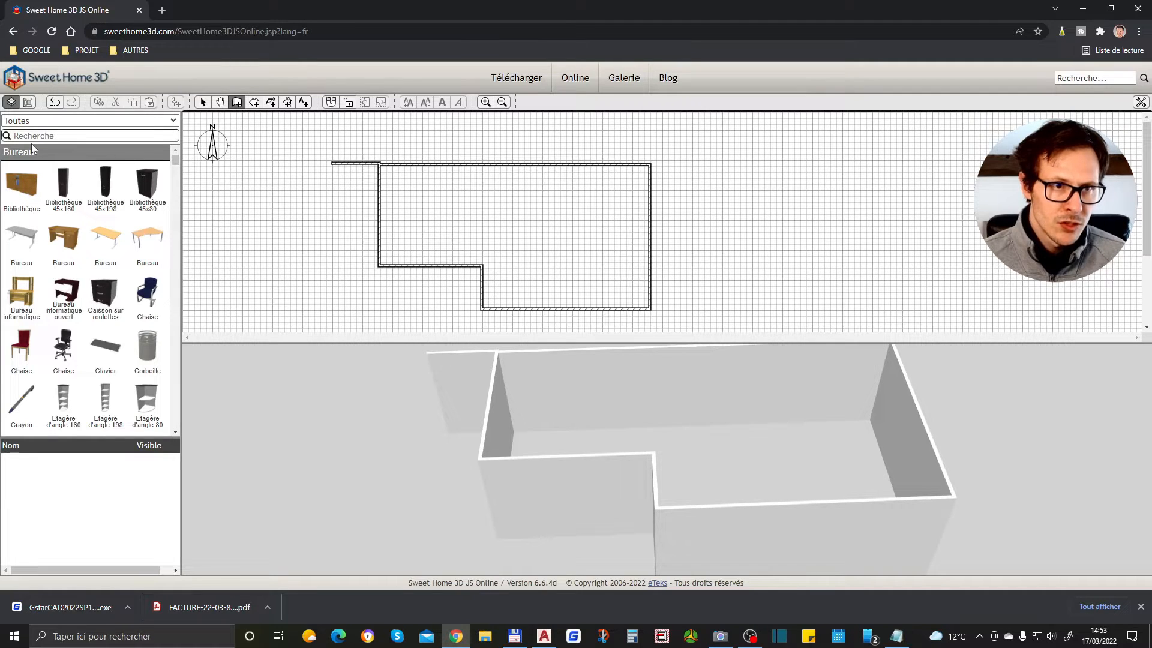
- Place the Voiture de sport model from the Véhicules category outside the room, alongside the east wall
left_click(32, 121)
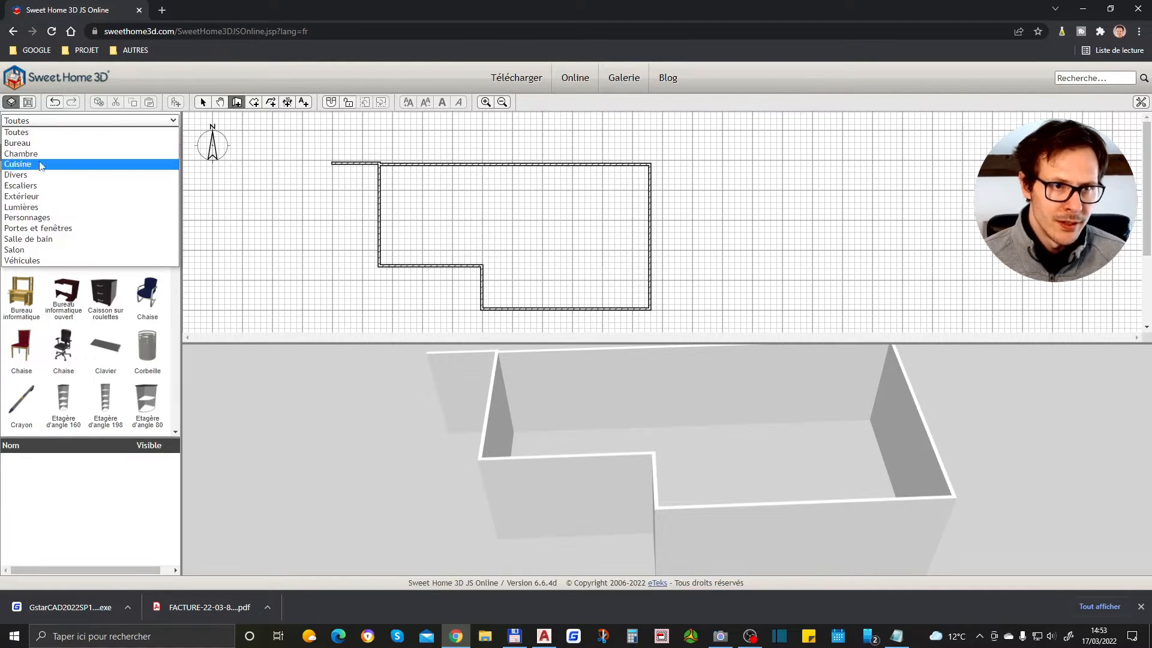
left_click(33, 259)
left_click(114, 329)
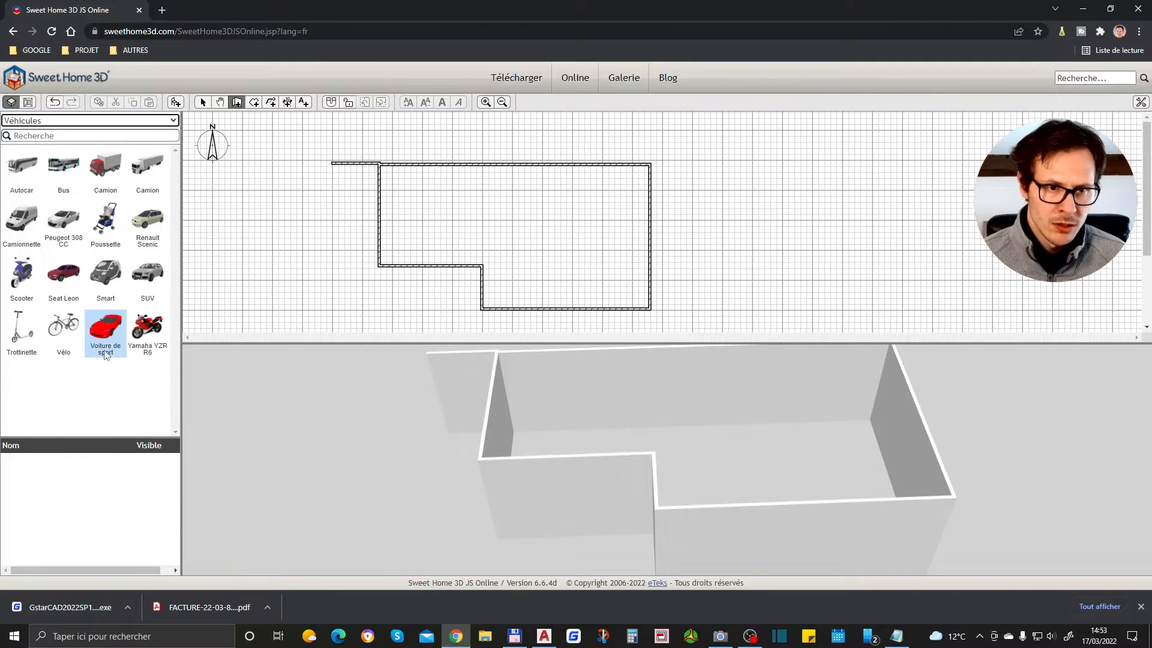
left_click(688, 222)
key("Escape")
left_click_drag(90, 327, 690, 222)
left_click(774, 221)
- Inspect the car and the room together in the plan and the 3D view
scroll(864, 301, "down", 1)
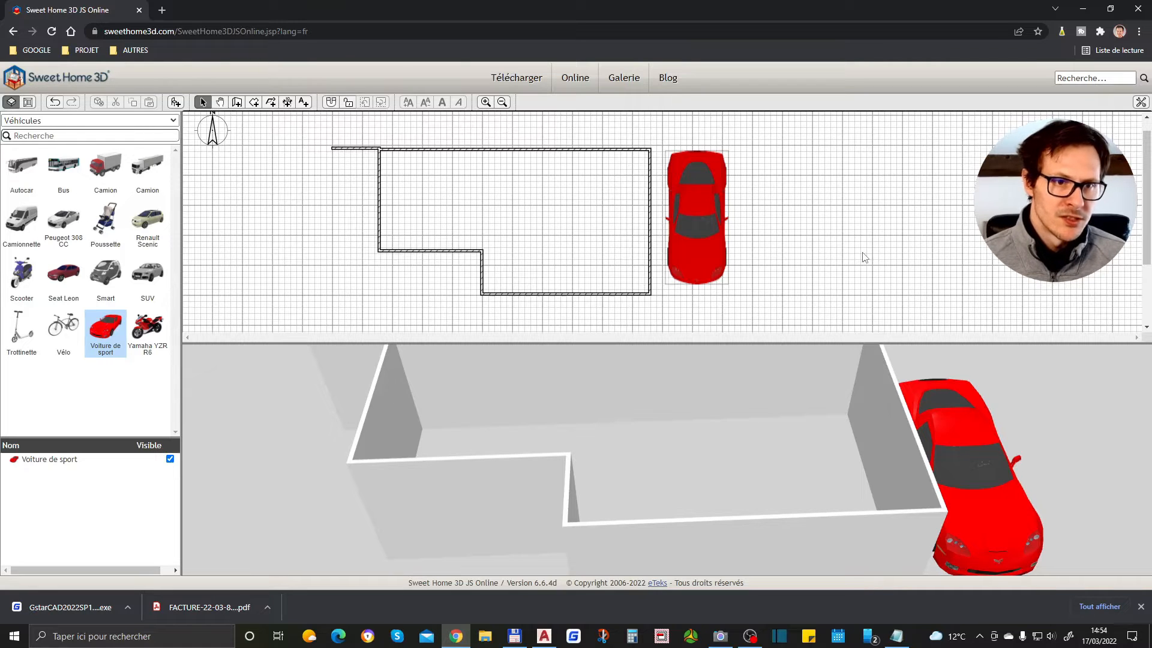
scroll(834, 243, "up", 1)
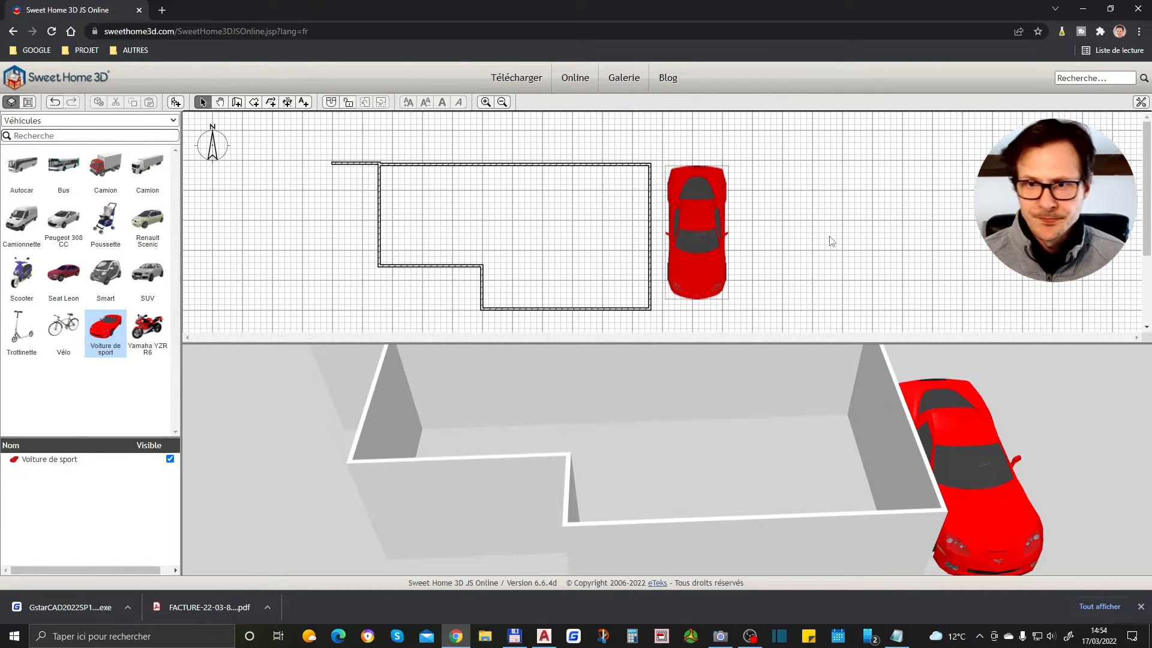
scroll(689, 426, "down", 3)
scroll(762, 479, "up", 2)
scroll(730, 470, "down", 1)
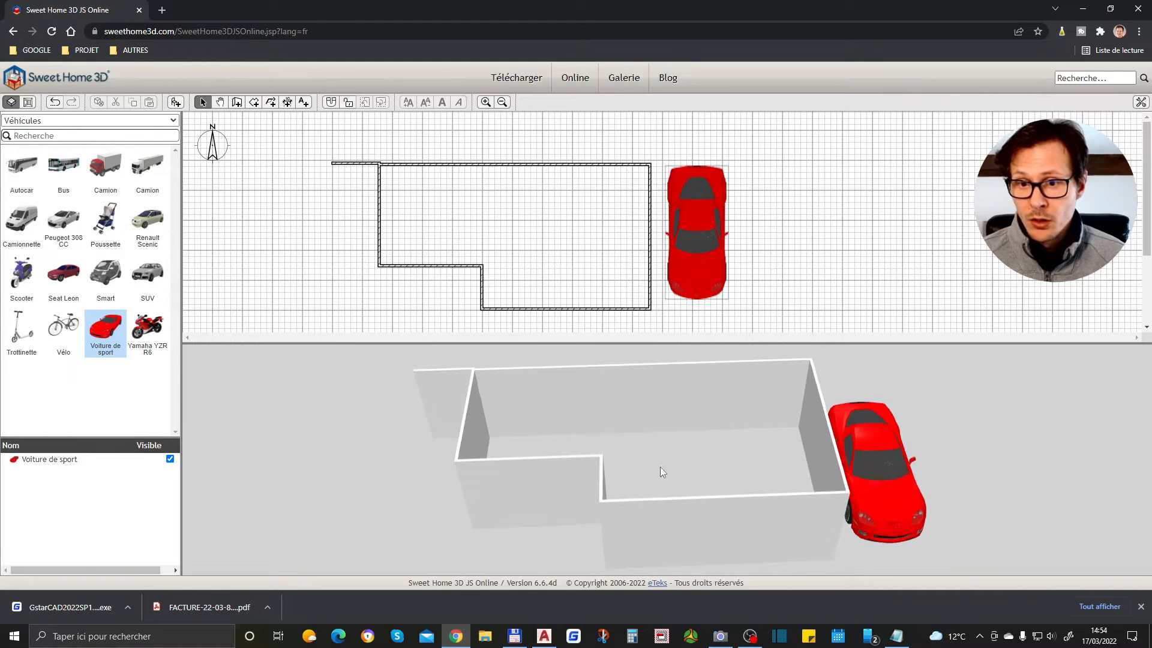
scroll(660, 466, "up", 5)
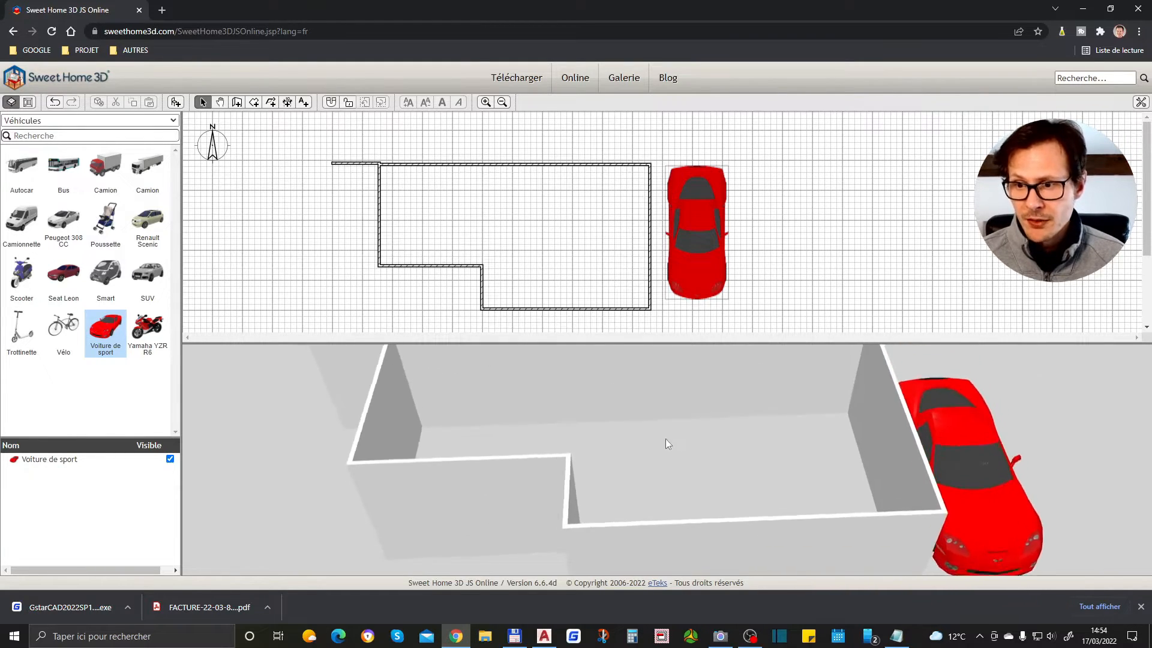
scroll(661, 435, "down", 4)
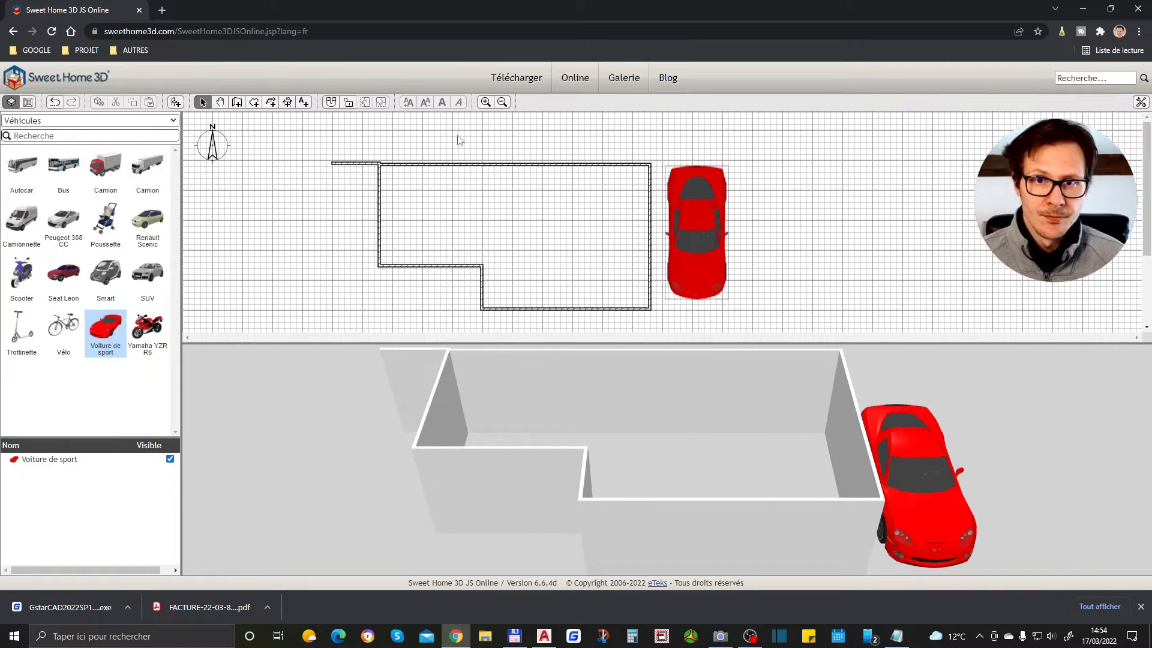
- From the Lumières category, place a Plafonnier near the middle of the room and a Spot mural on the outside of the east wall
left_click(79, 121)
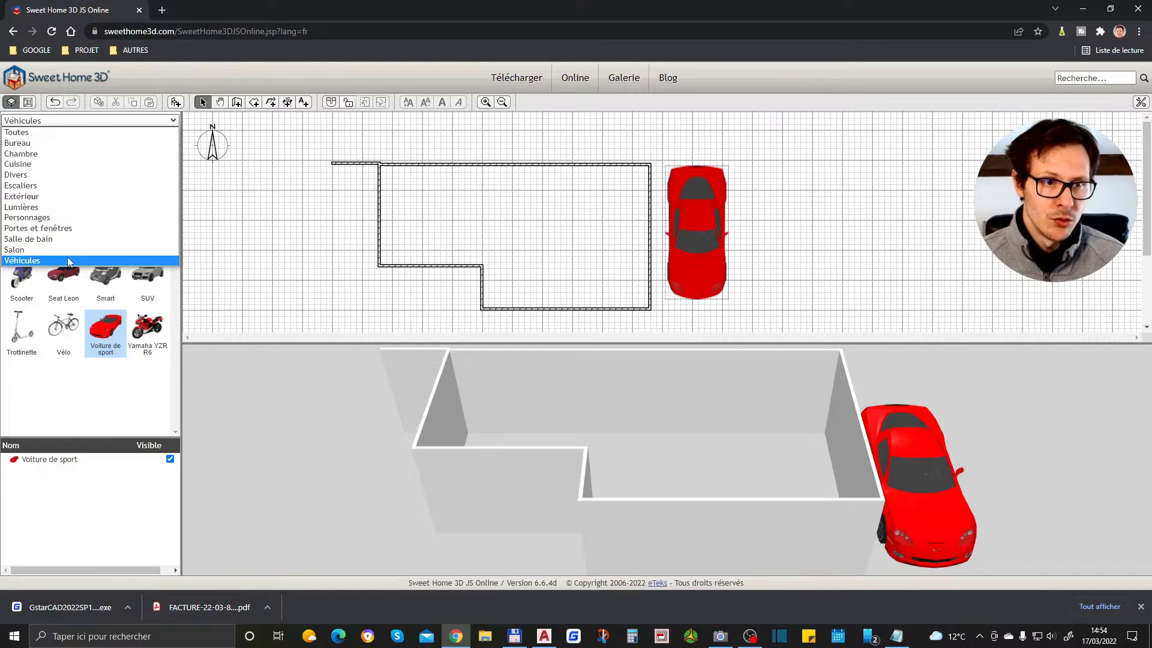
left_click(88, 207)
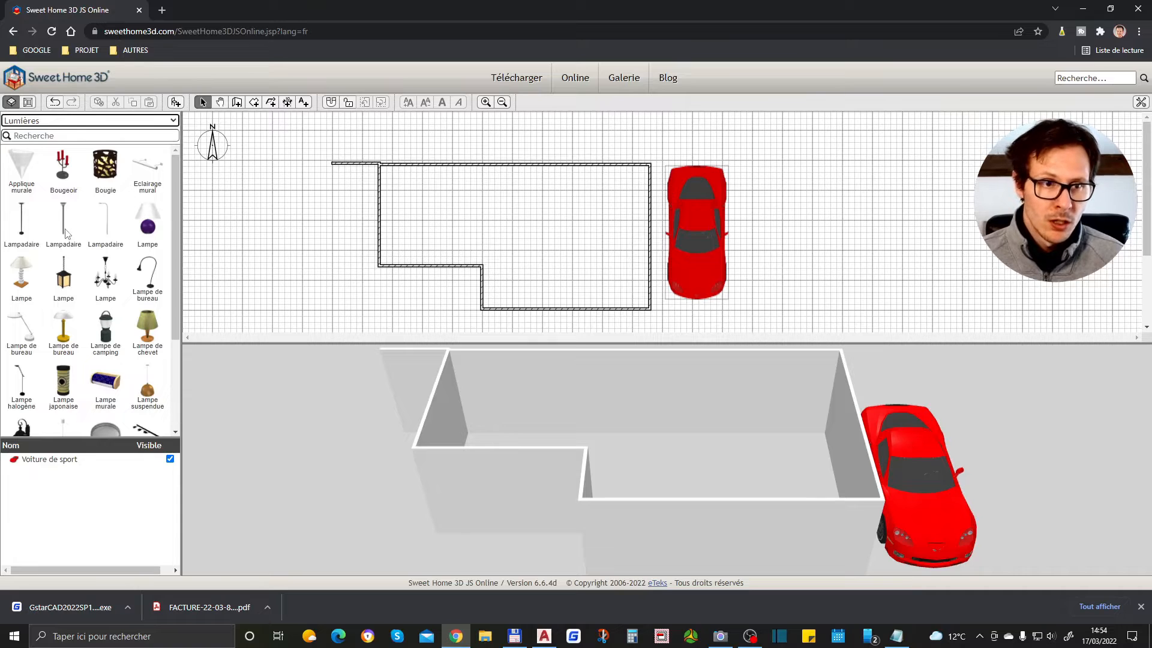
scroll(138, 328, "down", 3)
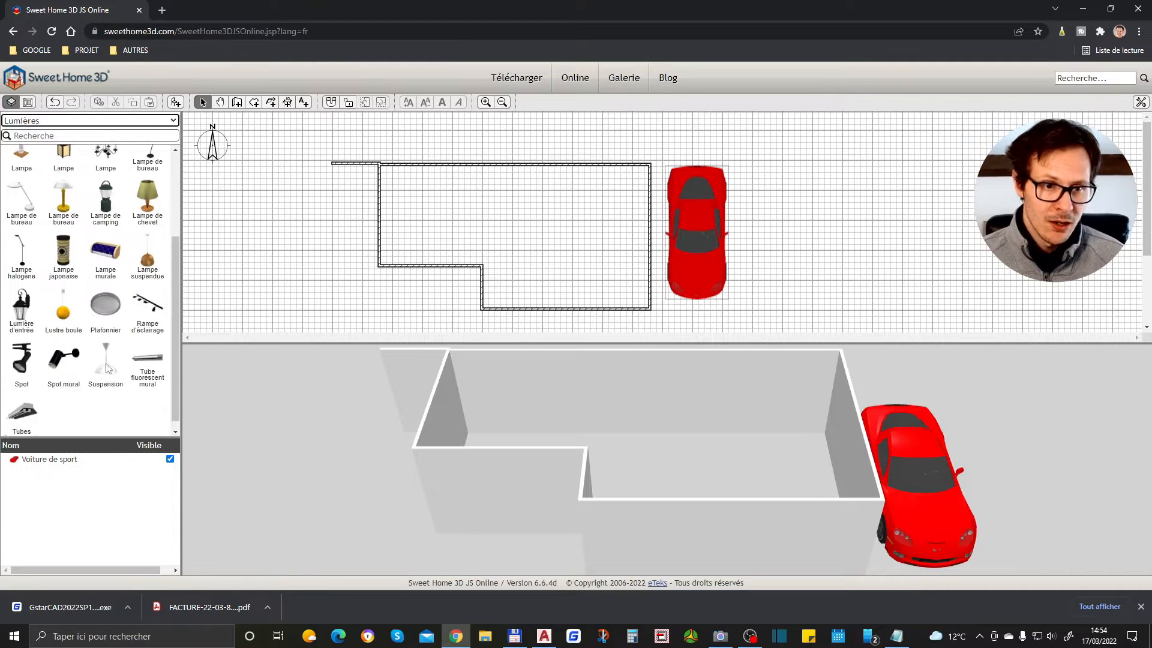
left_click(110, 308)
left_click_drag(127, 307, 515, 214)
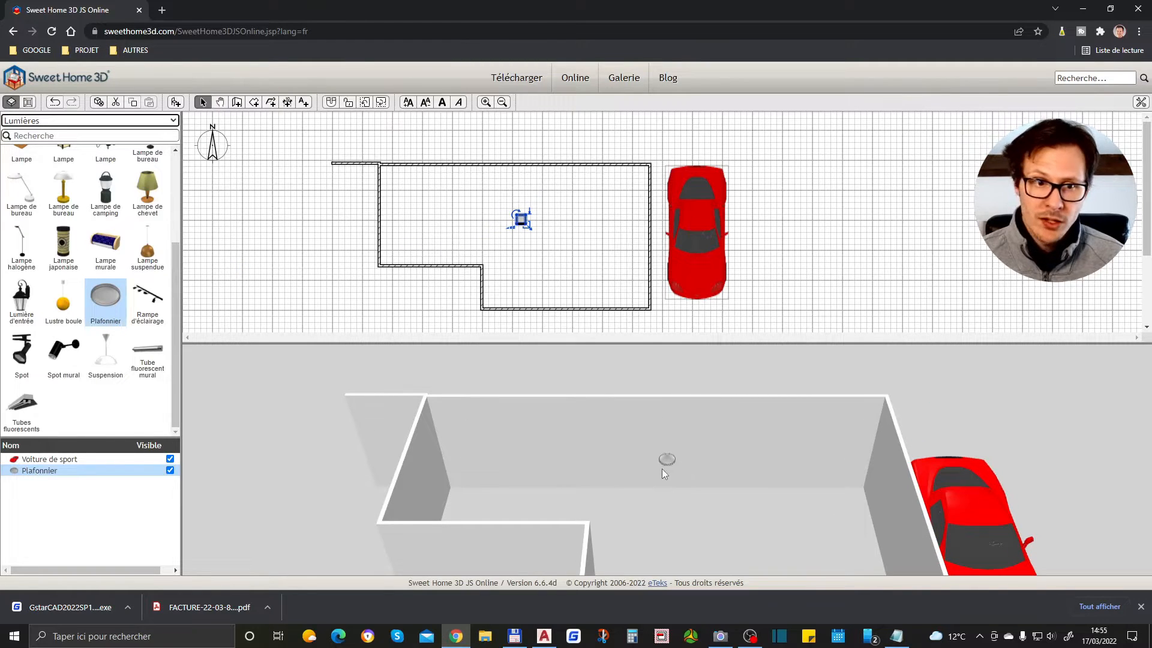
left_click_drag(71, 362, 655, 235)
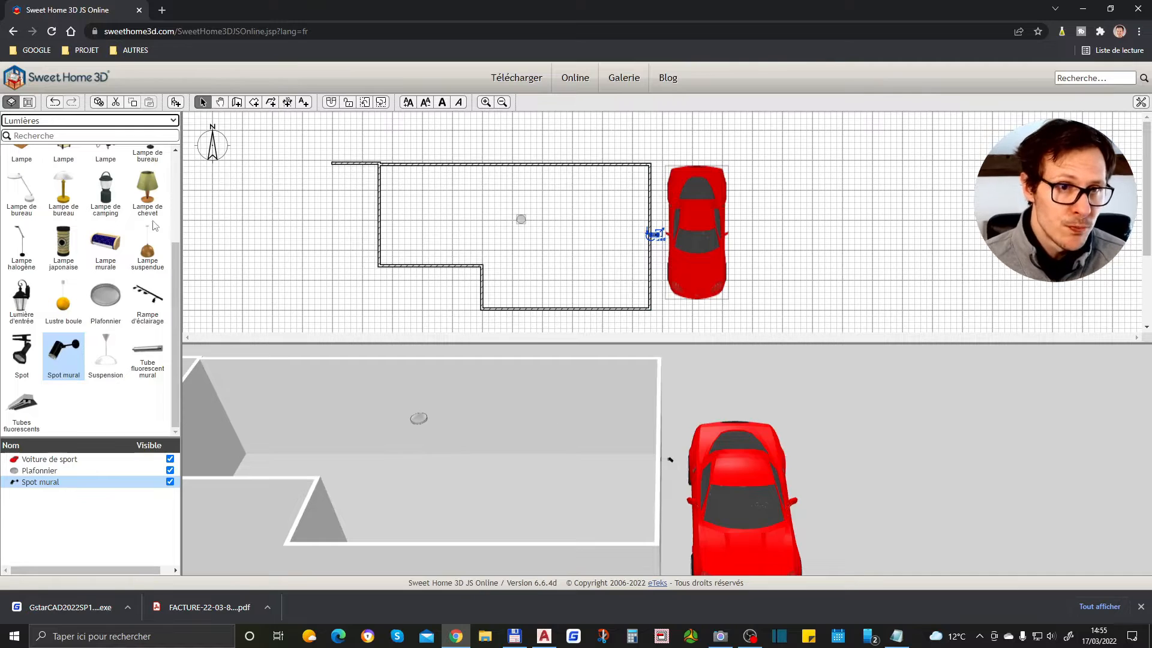
- Insert a Double porte from the Portes et fenêtres category into the south wall and select it to check it in 3D
scroll(157, 229, "up", 3)
left_click(59, 120)
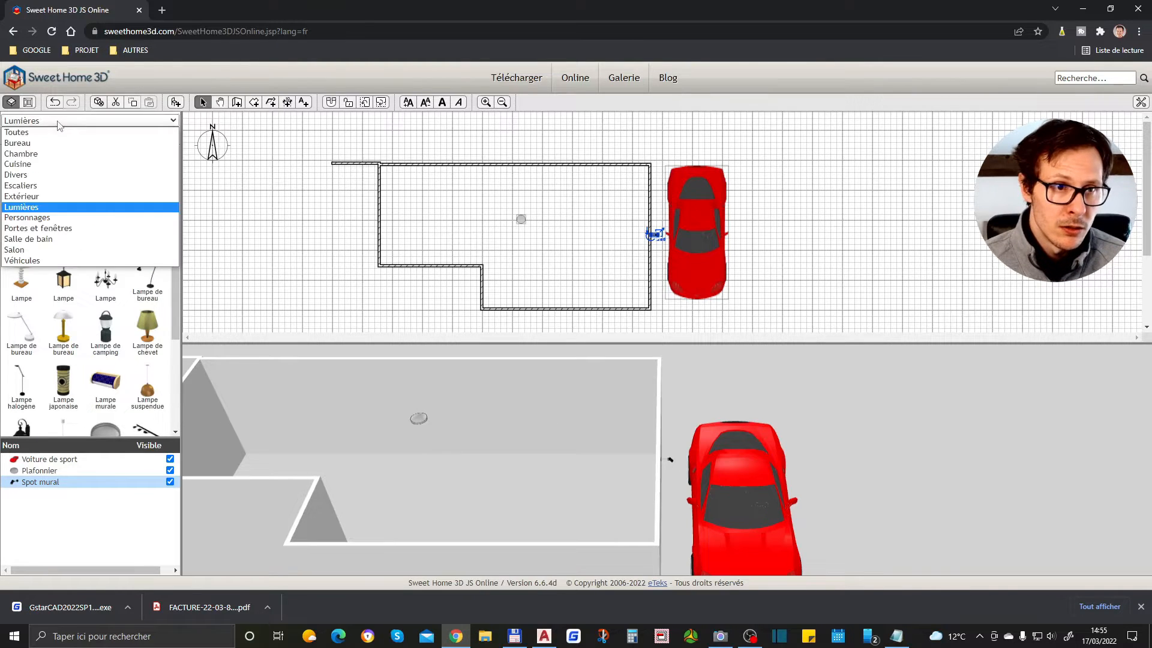
left_click(38, 228)
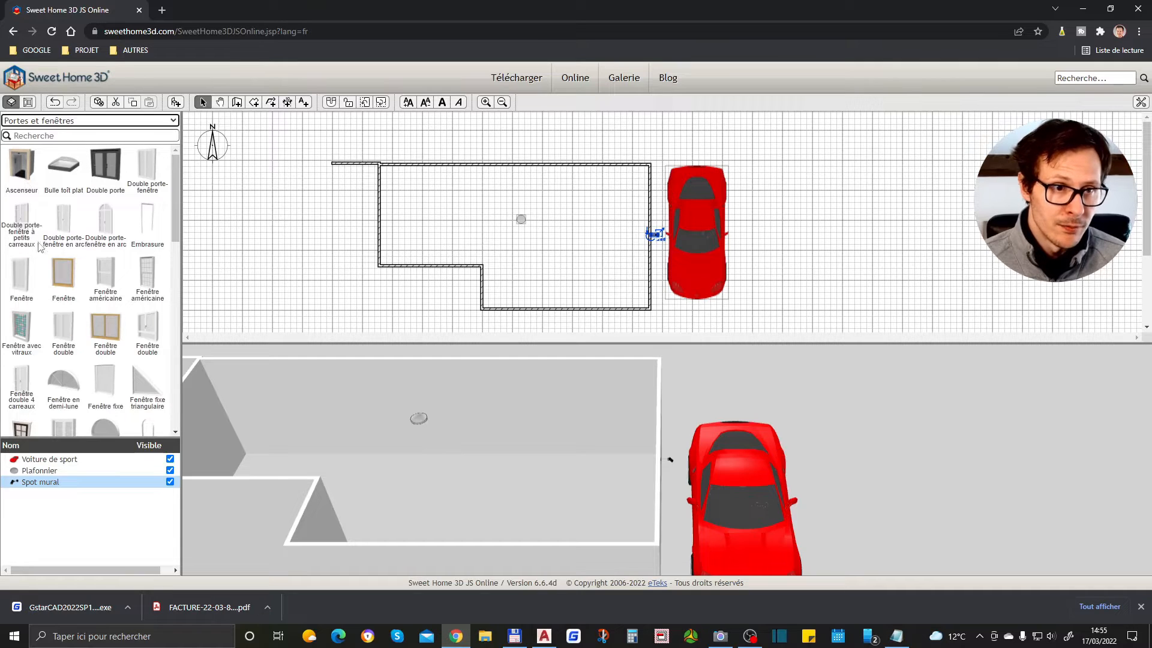
left_click_drag(114, 183, 531, 310)
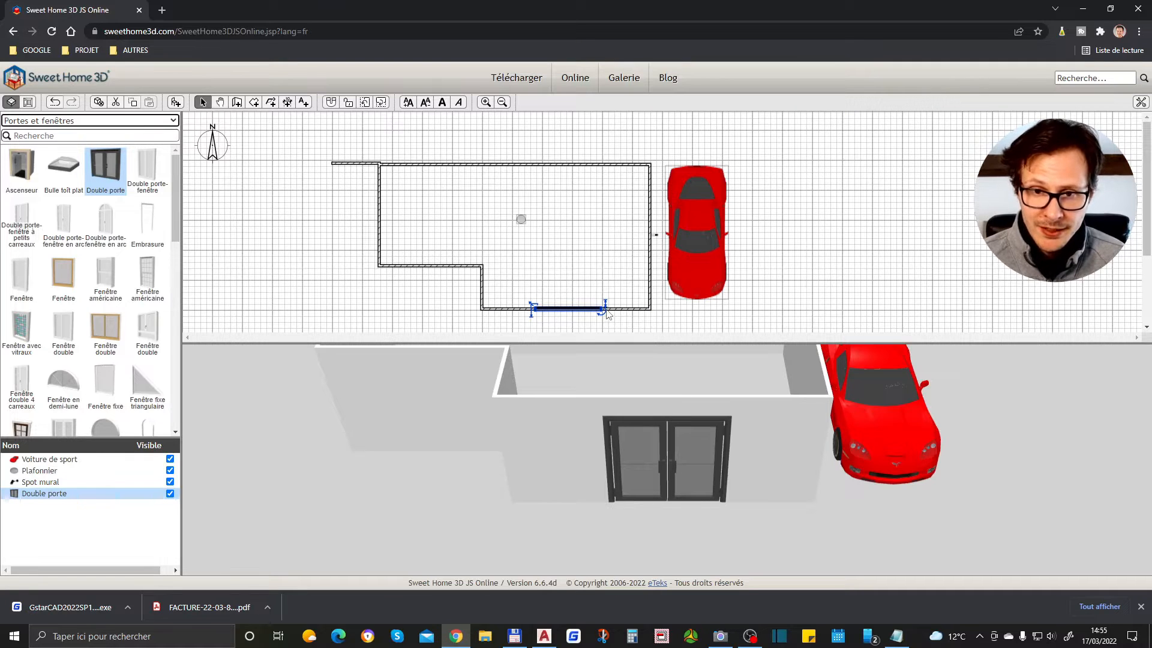
left_click(582, 270)
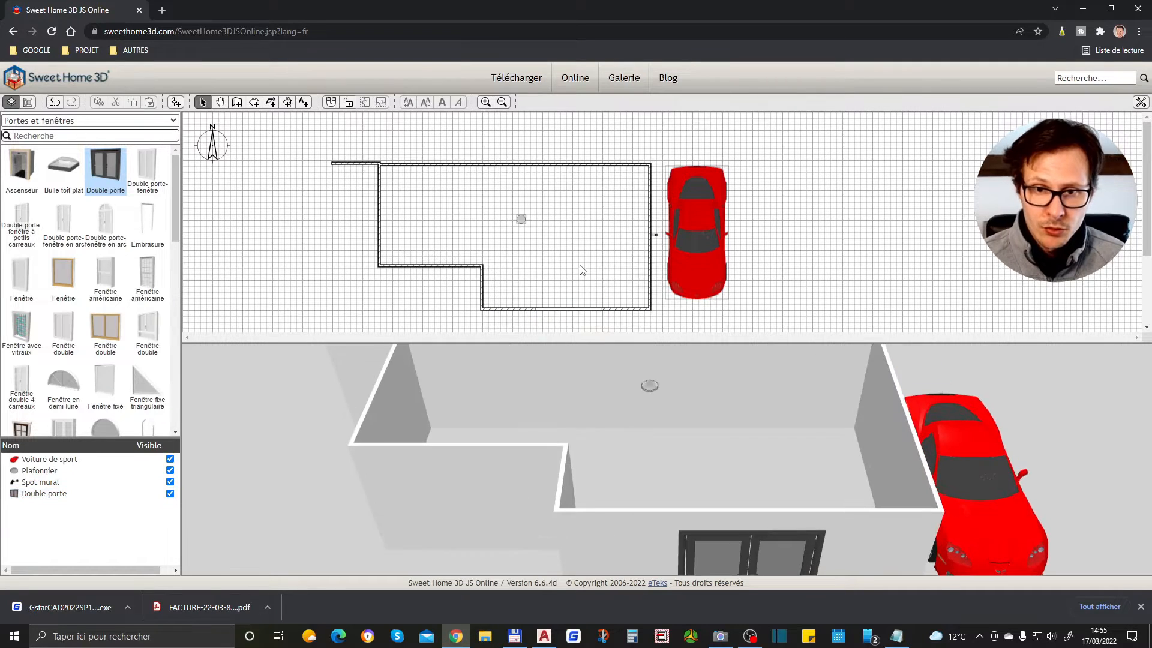
left_click(583, 313)
scroll(552, 325, "down", 1)
scroll(553, 325, "up", 1)
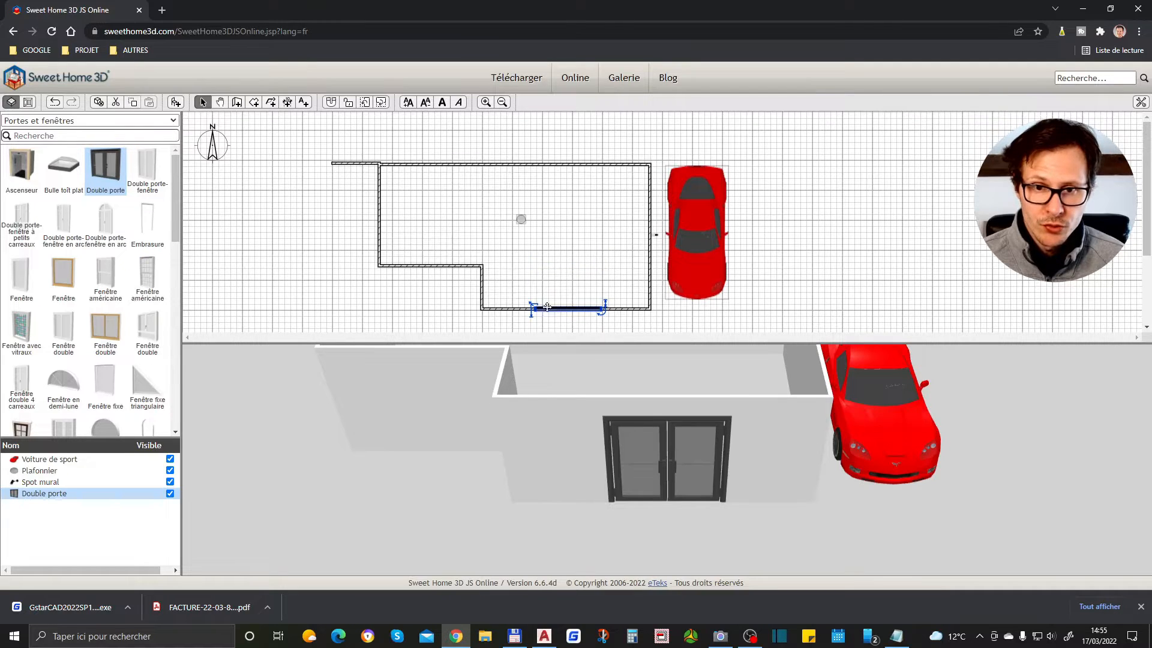
- Narrow the double door in the south wall by moving its west end inward
left_click(603, 301)
left_click(600, 309)
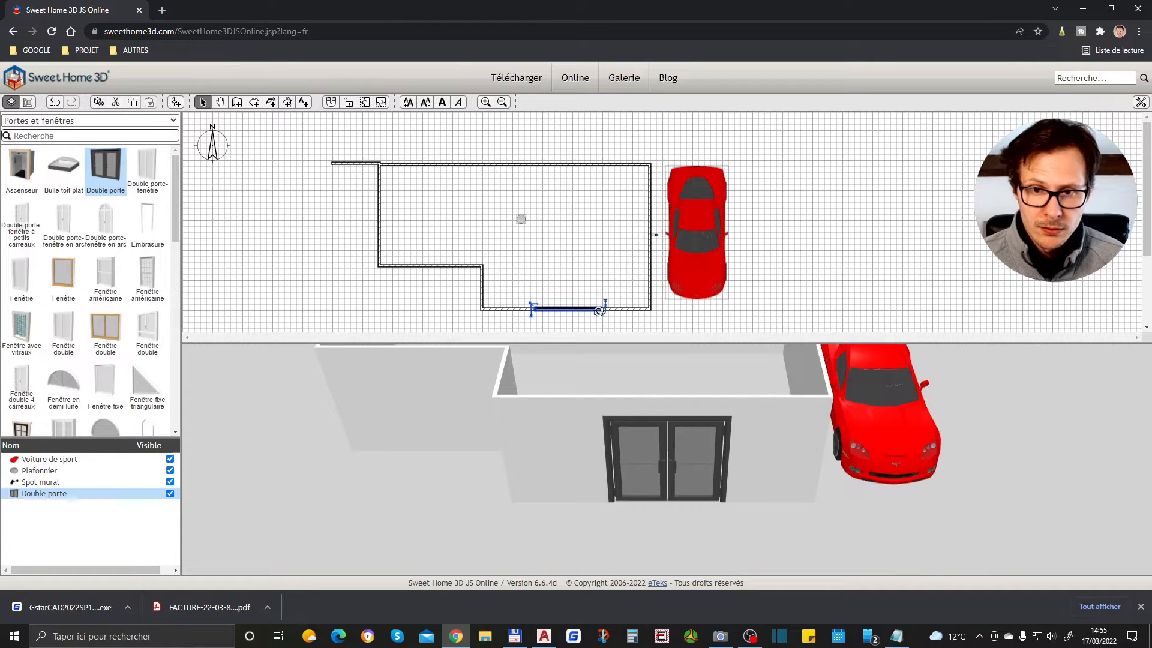
mouse_move(603, 315)
left_mouse_down()
mouse_move(579, 319)
mouse_move(603, 312)
left_mouse_up()
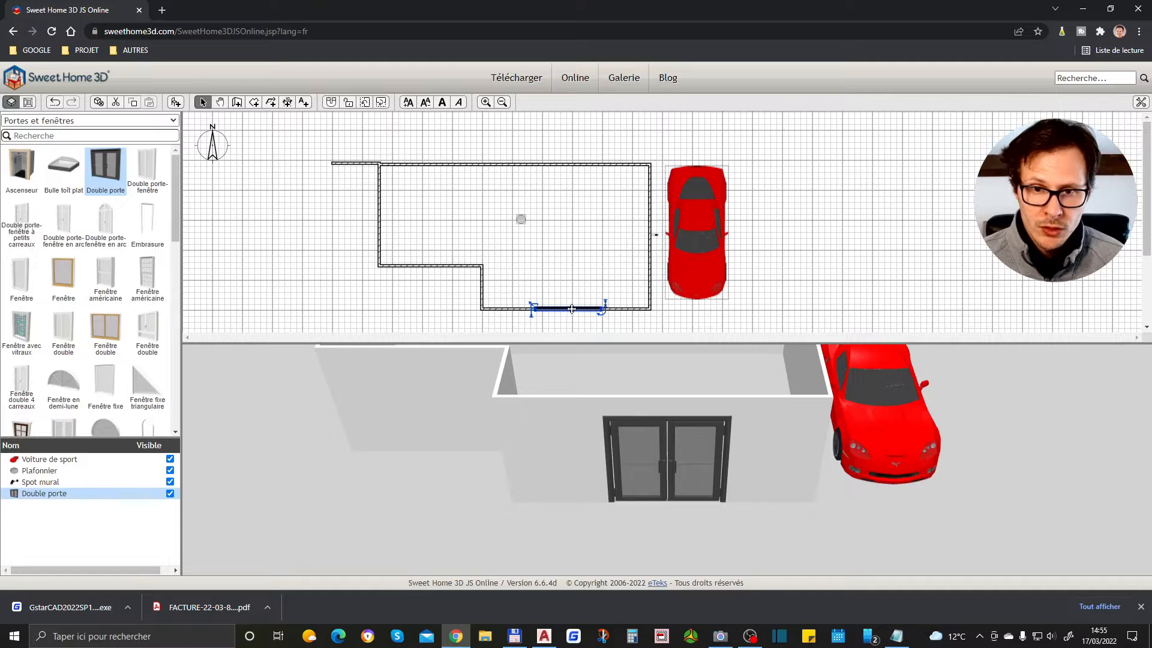
left_click(533, 322)
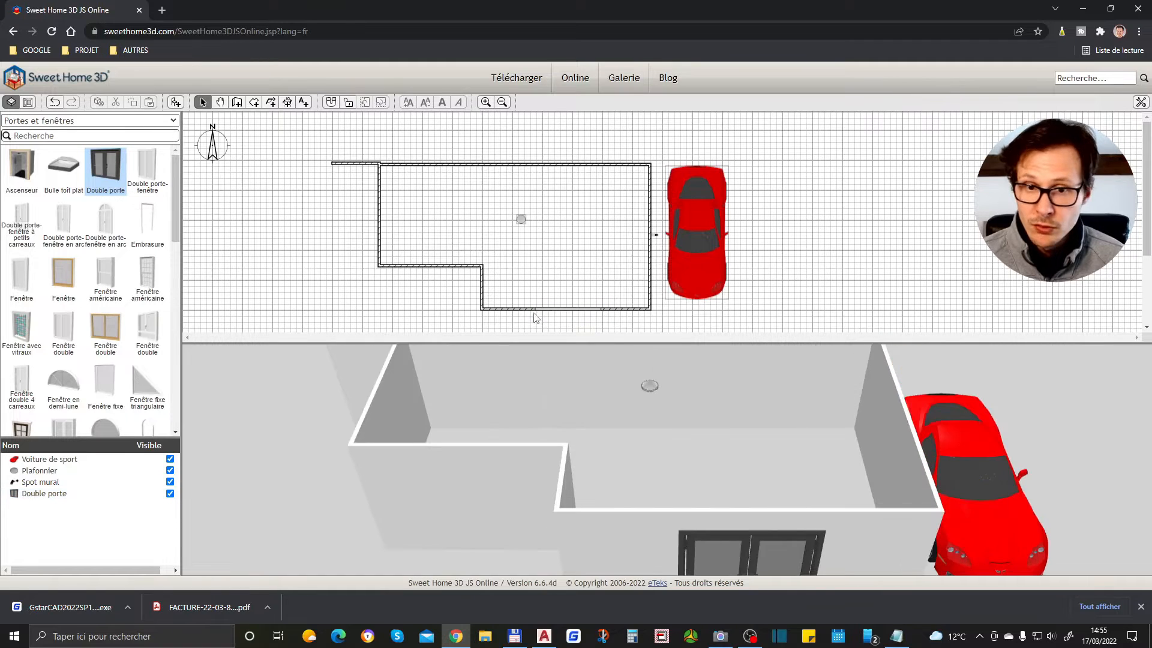
left_click(541, 309)
left_click_drag(533, 306, 545, 207)
left_click(544, 214)
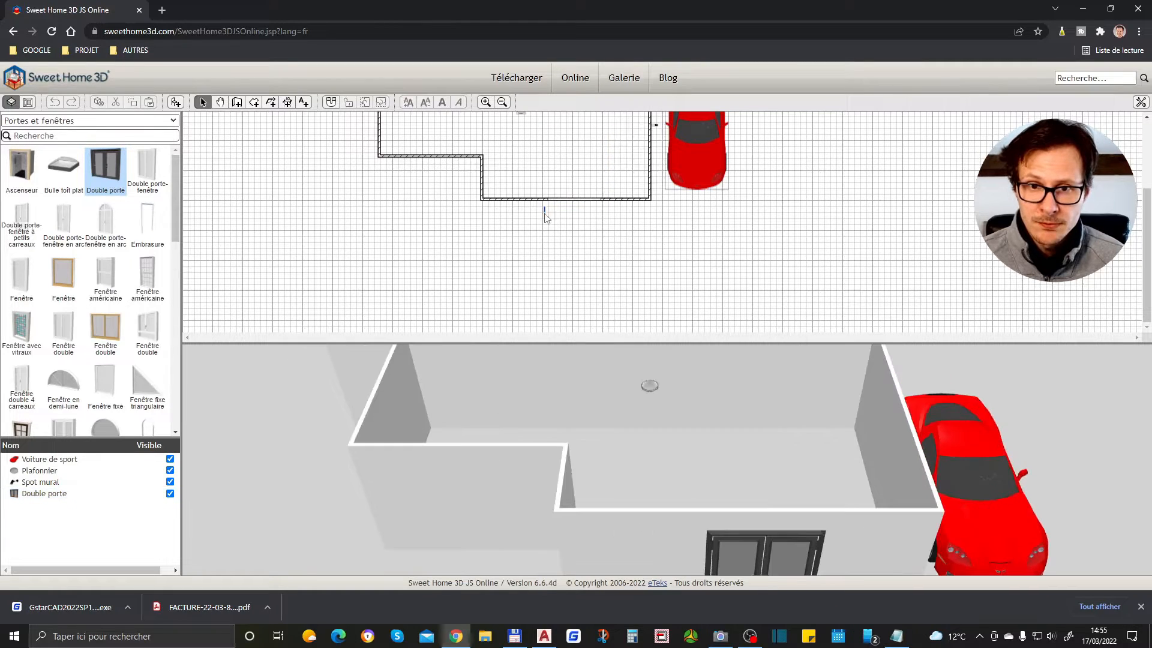
left_click(555, 199)
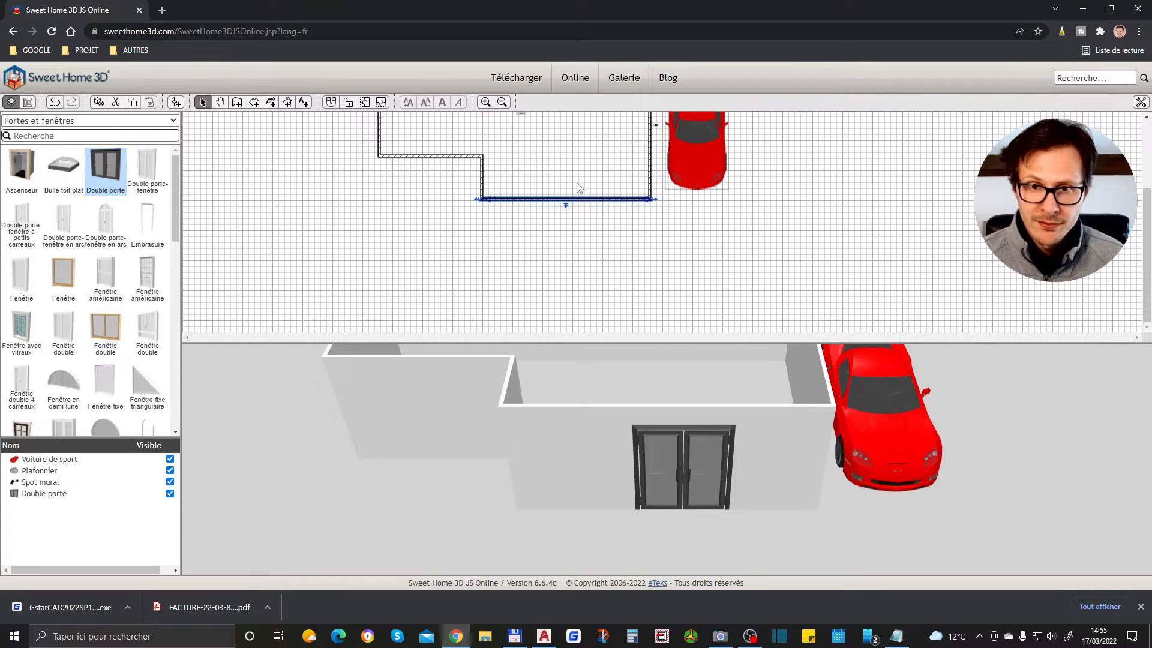
left_click(581, 210)
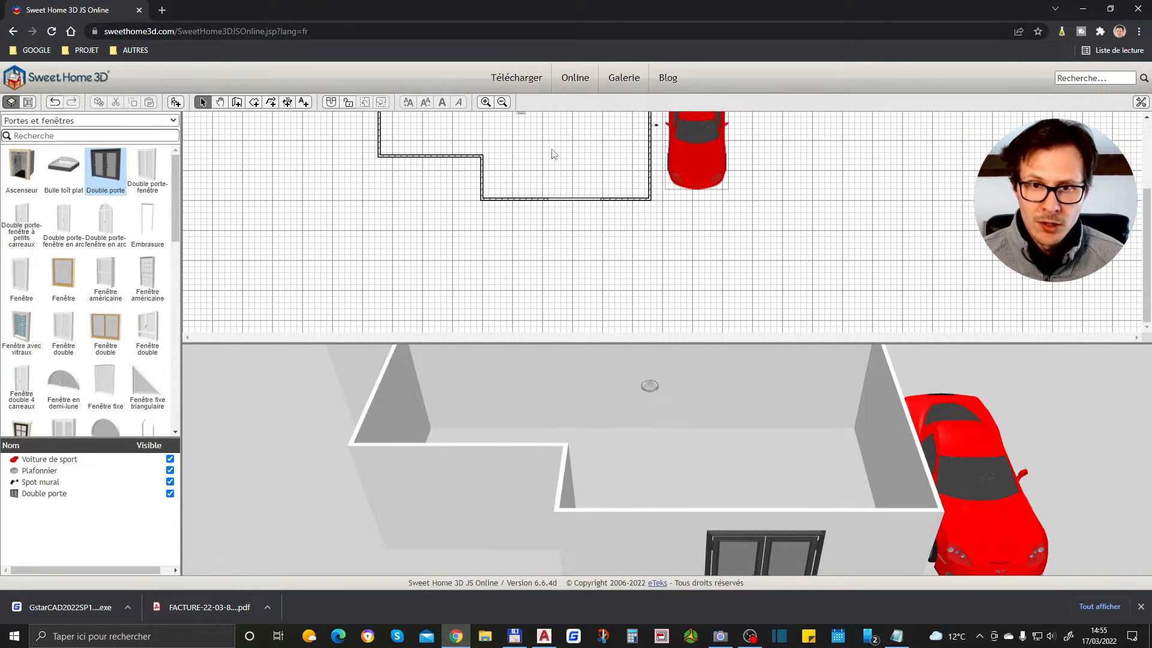
- Insert a Fenêtre double into the south wall of the room's west part and a wood-framed Fenêtre into the east wall
left_click(522, 114)
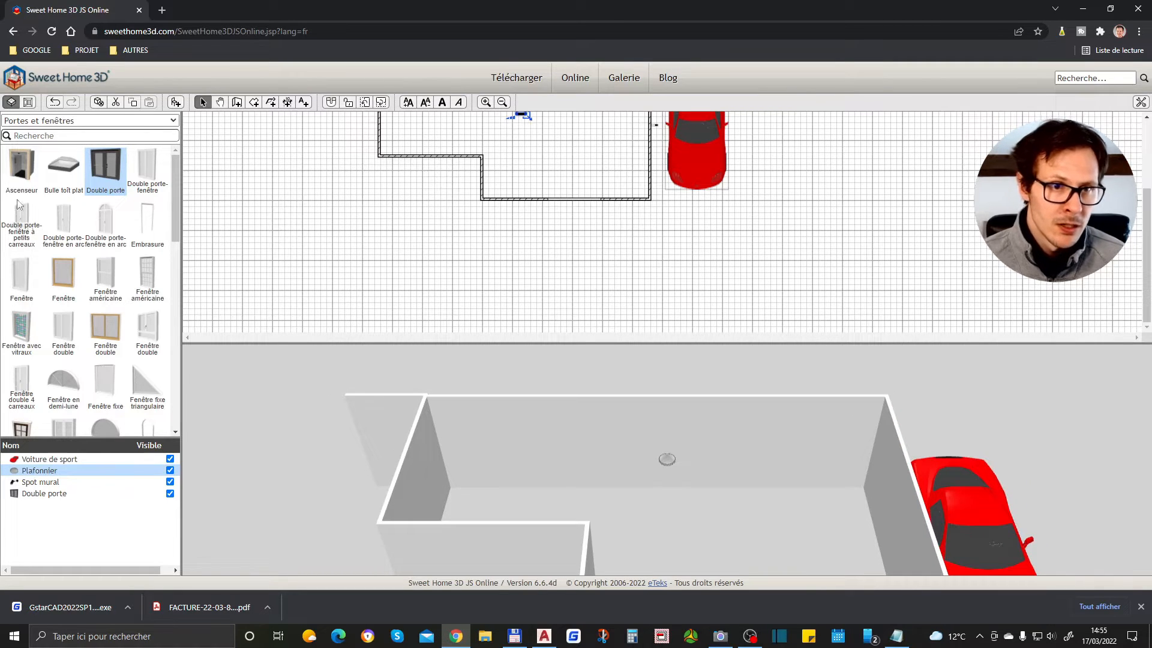
scroll(689, 372, "down", 4)
scroll(552, 237, "up", 4)
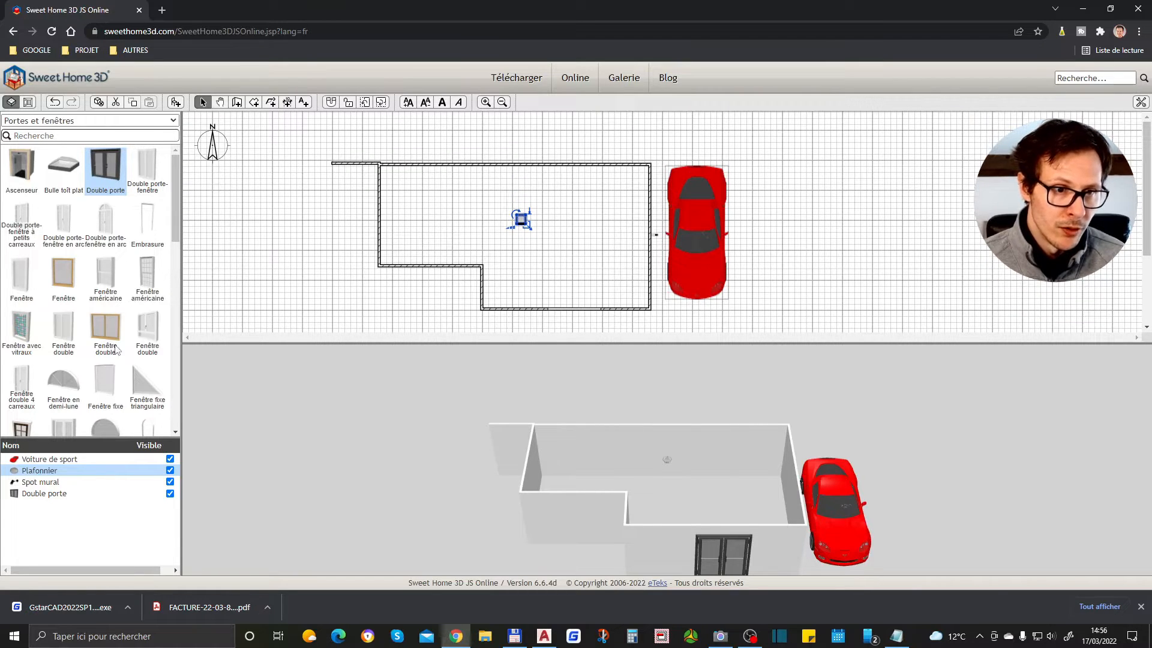
left_click_drag(67, 346, 412, 261)
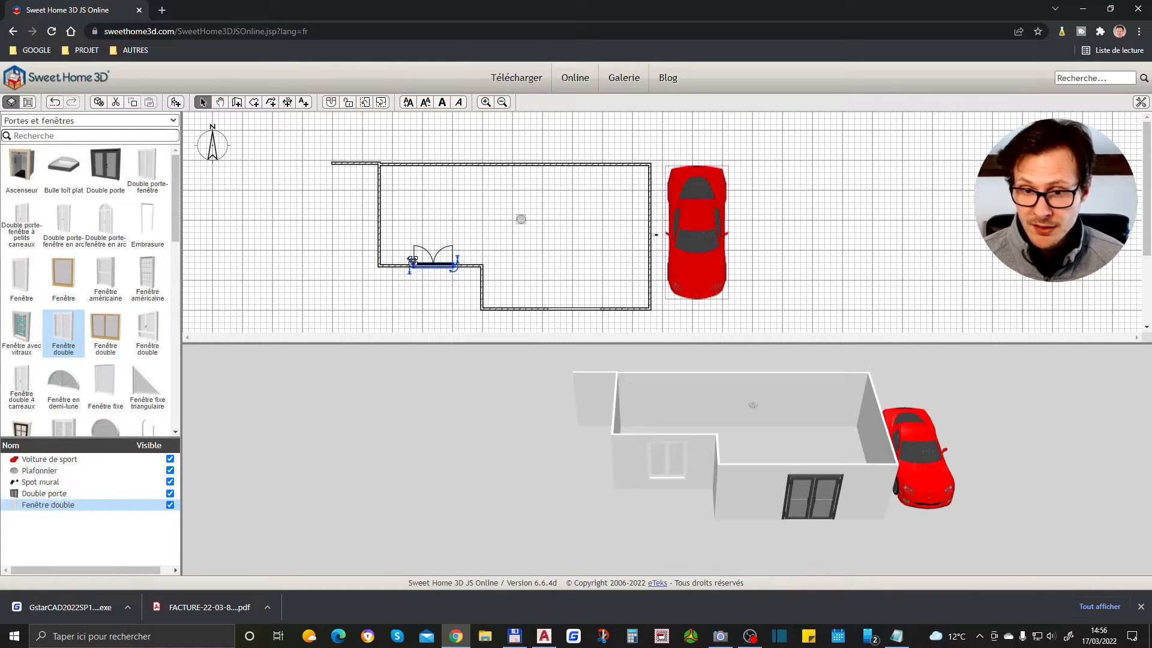
left_click_drag(75, 283, 640, 249)
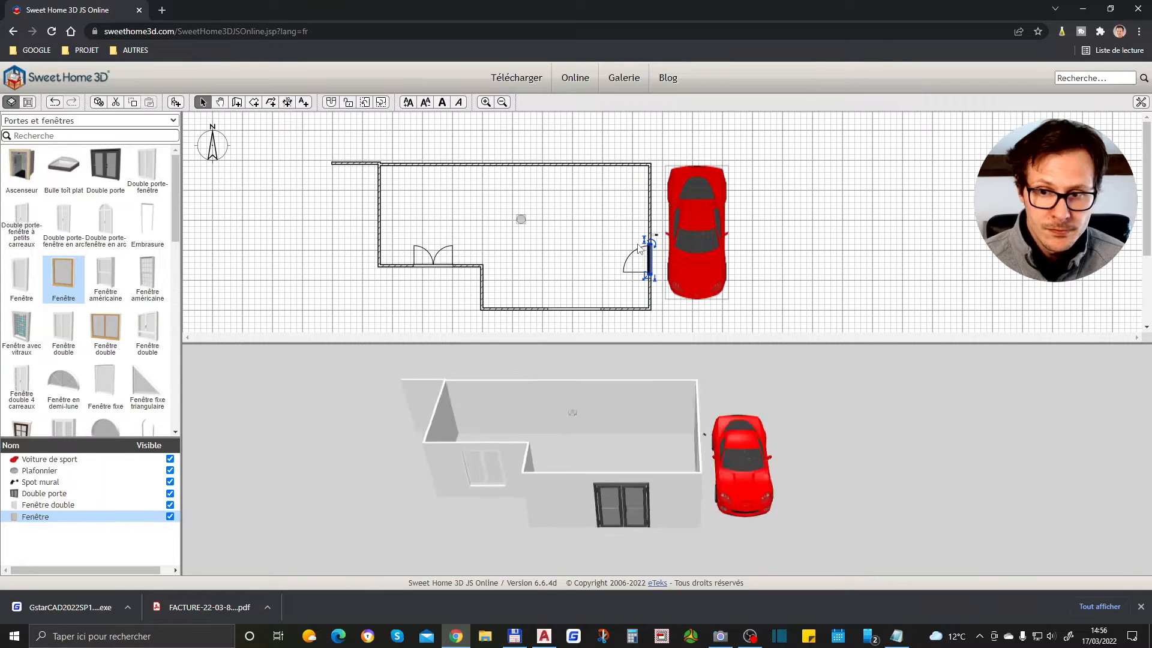
left_click_drag(732, 478, 678, 461)
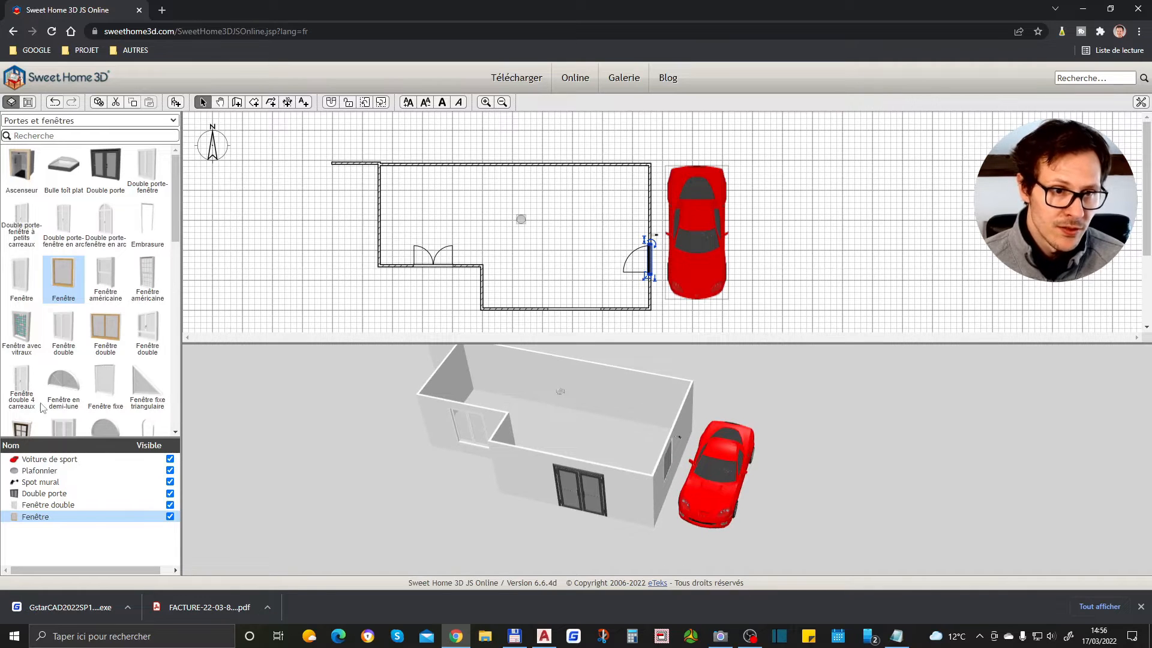
- Insert a Porte arrondie from the Portes et fenêtres category into the middle of the west wall
scroll(89, 323, "down", 4)
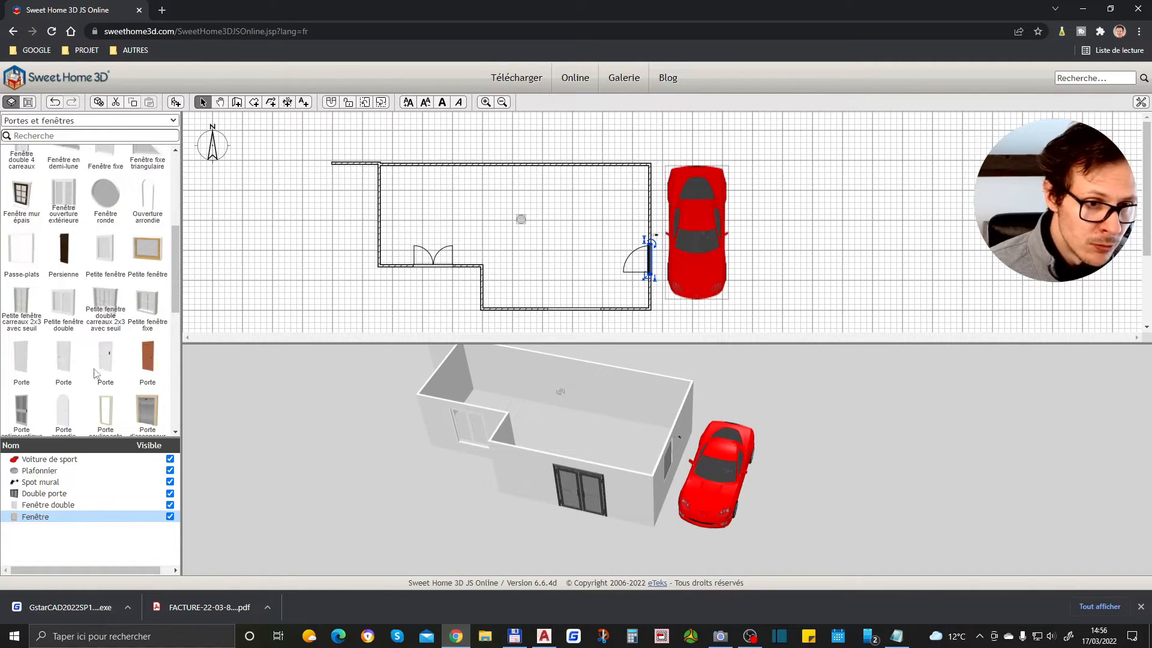
scroll(81, 411, "down", 1)
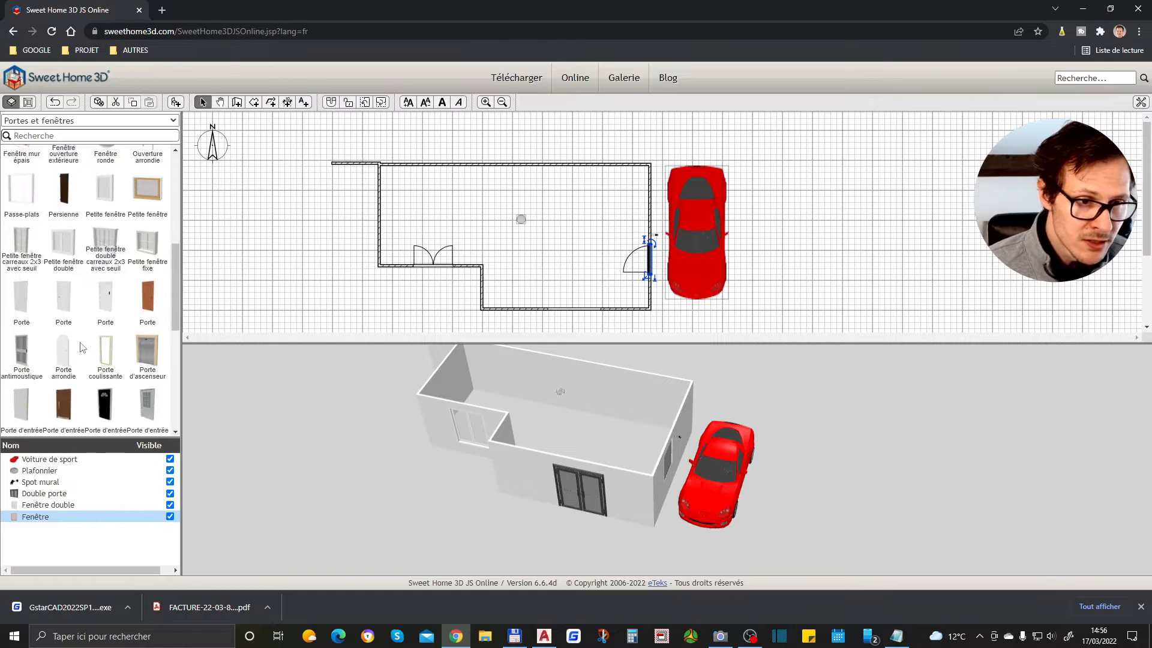
left_click_drag(71, 359, 383, 209)
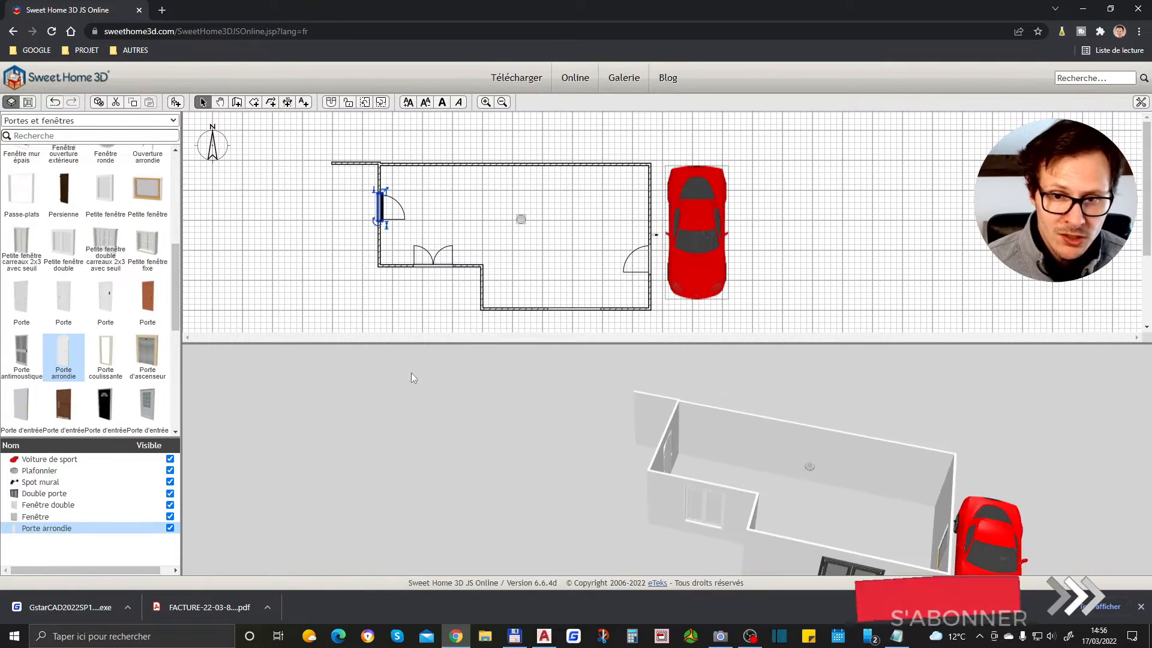
mouse_move(570, 463)
left_mouse_down()
mouse_move(692, 453)
mouse_move(768, 372)
mouse_move(767, 475)
mouse_move(674, 459)
mouse_move(582, 465)
left_mouse_up()
- Insert a Petite fenêtre fixe into the western part of the north wall and a Double porte-fenêtre farther east in it
left_click_drag(144, 255, 460, 164)
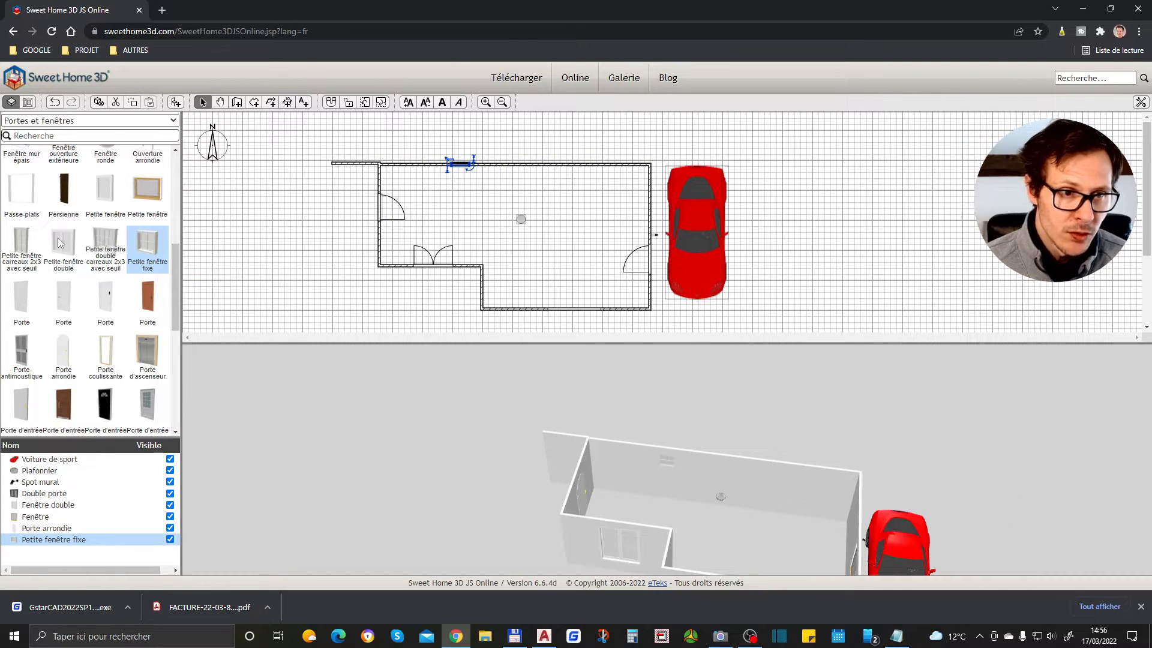
left_click(62, 267)
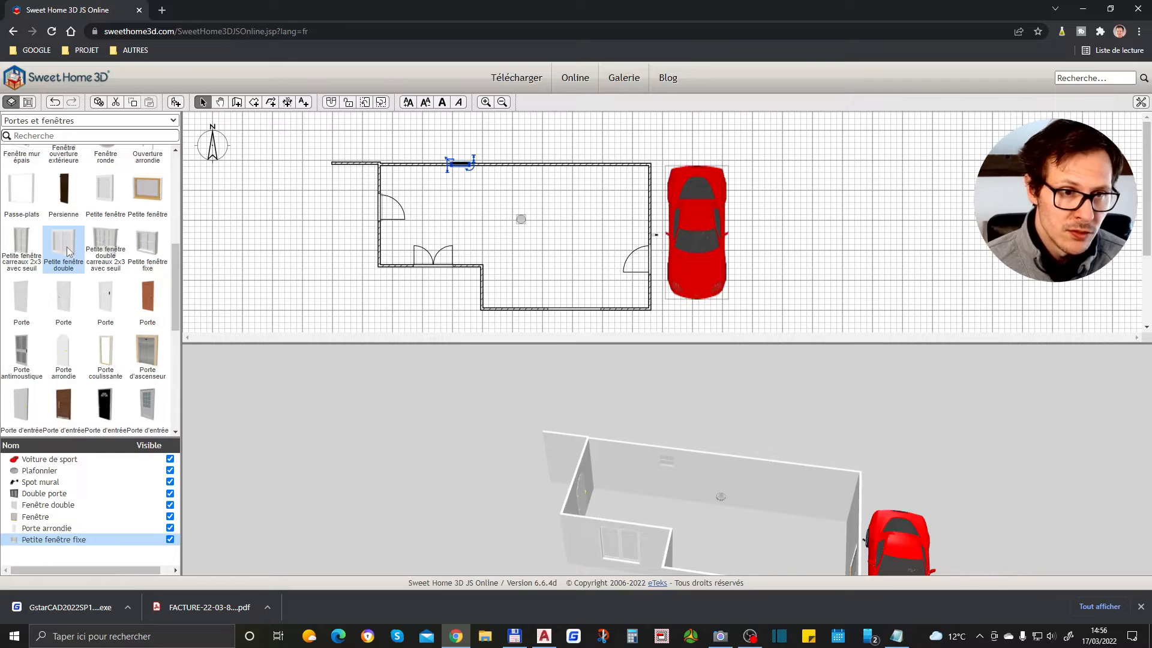
scroll(94, 278, "up", 4)
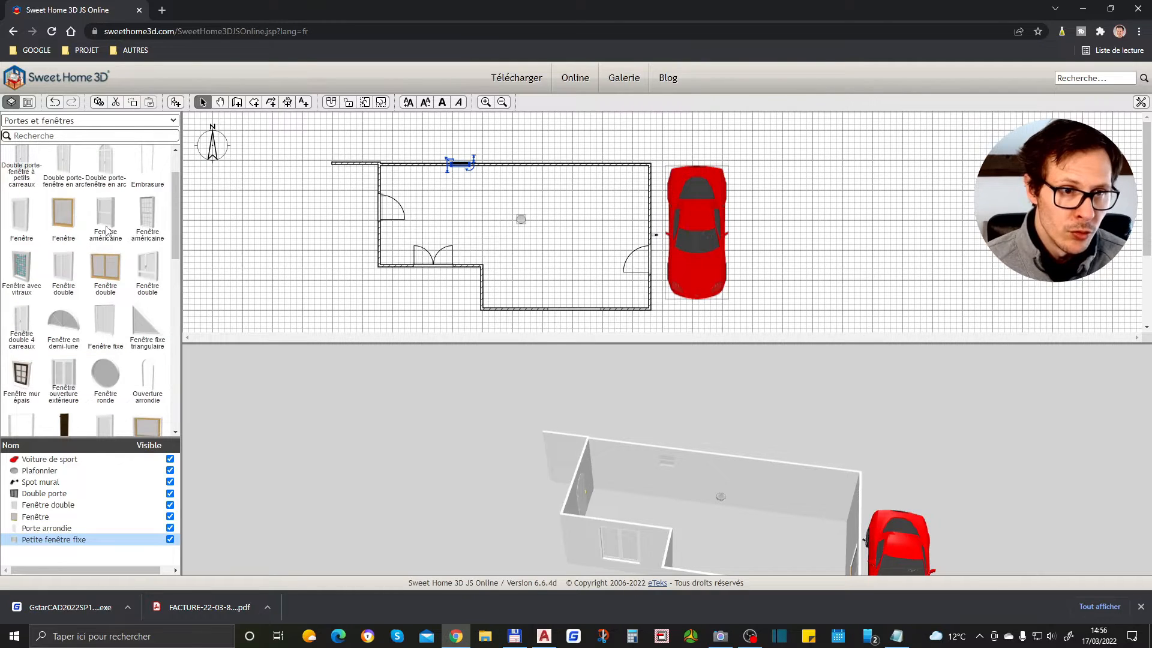
scroll(113, 215, "up", 1)
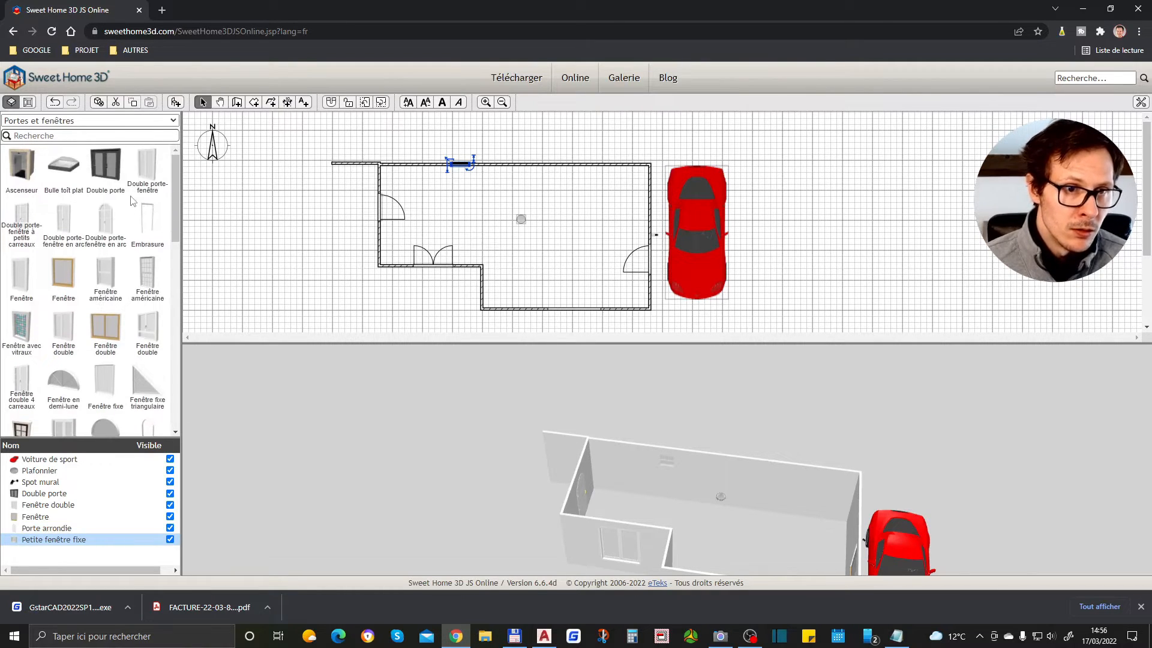
left_click_drag(161, 175, 539, 167)
left_click(572, 269)
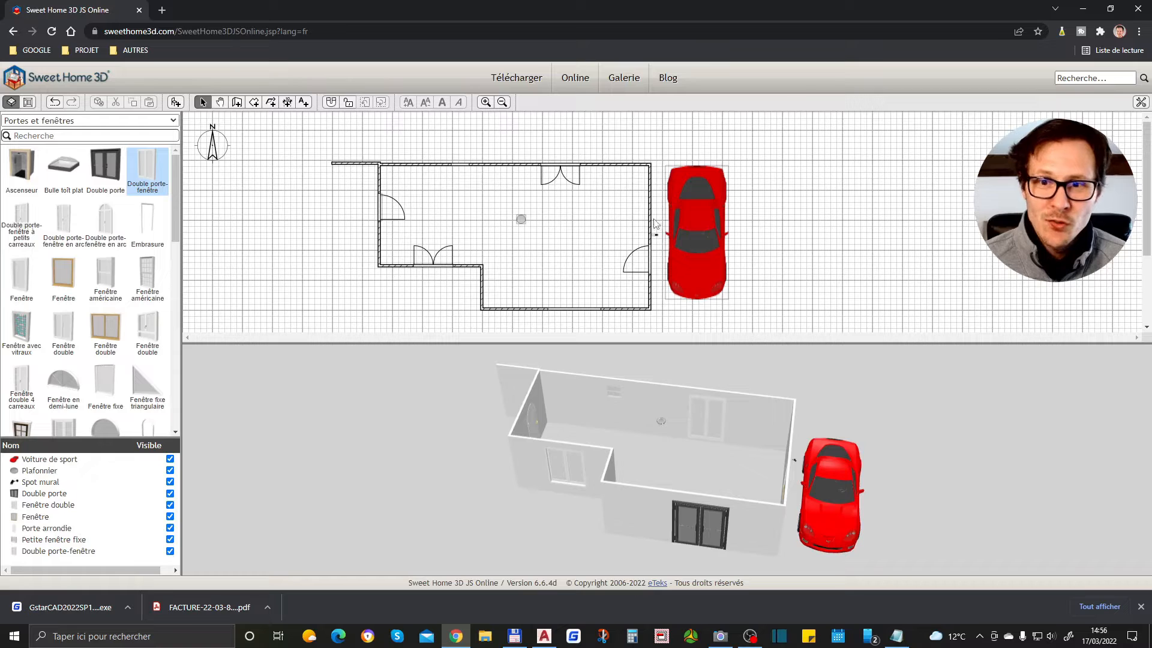
- Hide the Voiture de sport and the Plafonnier, and make both visible again
left_click(717, 240)
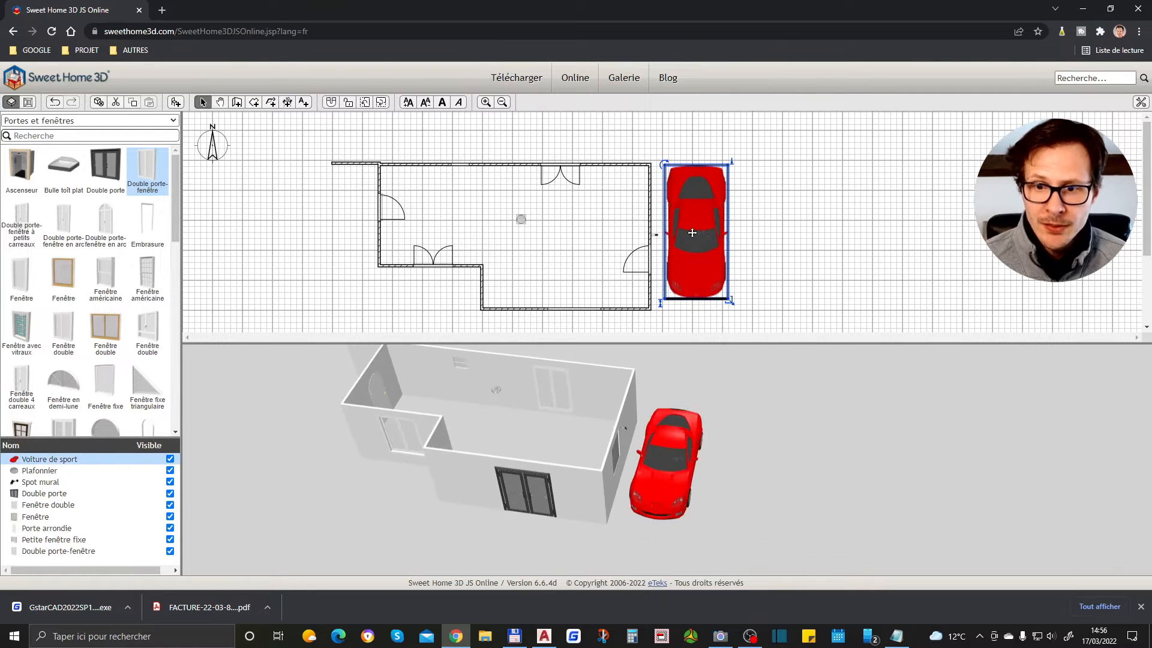
left_click_drag(712, 466, 742, 456)
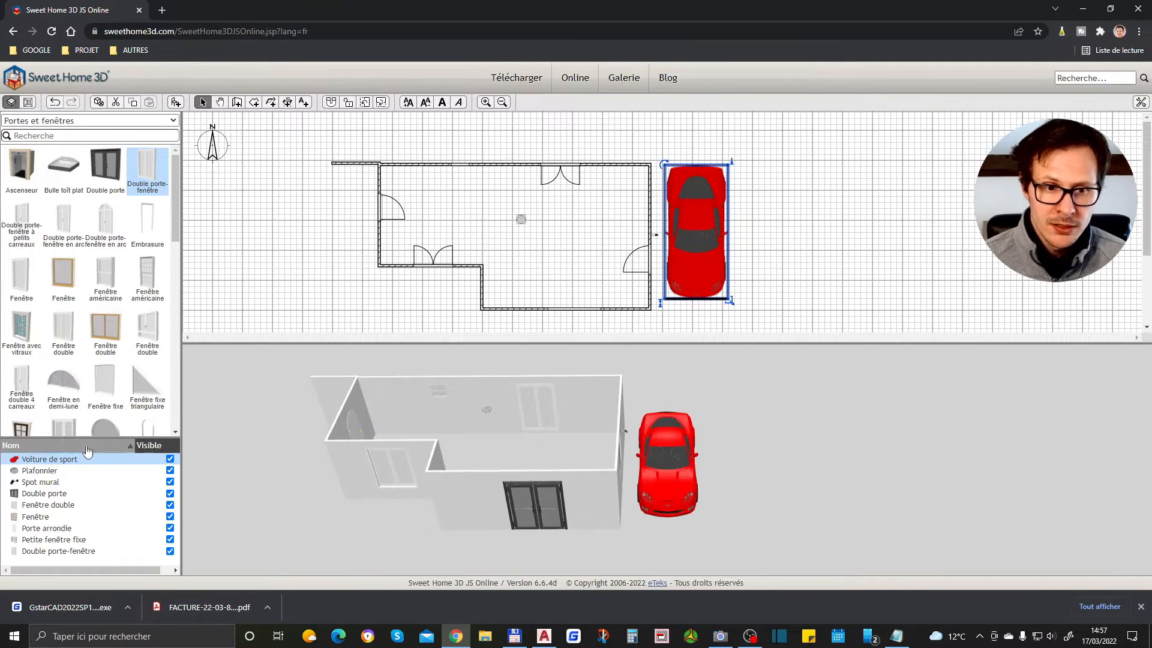
left_click(171, 459)
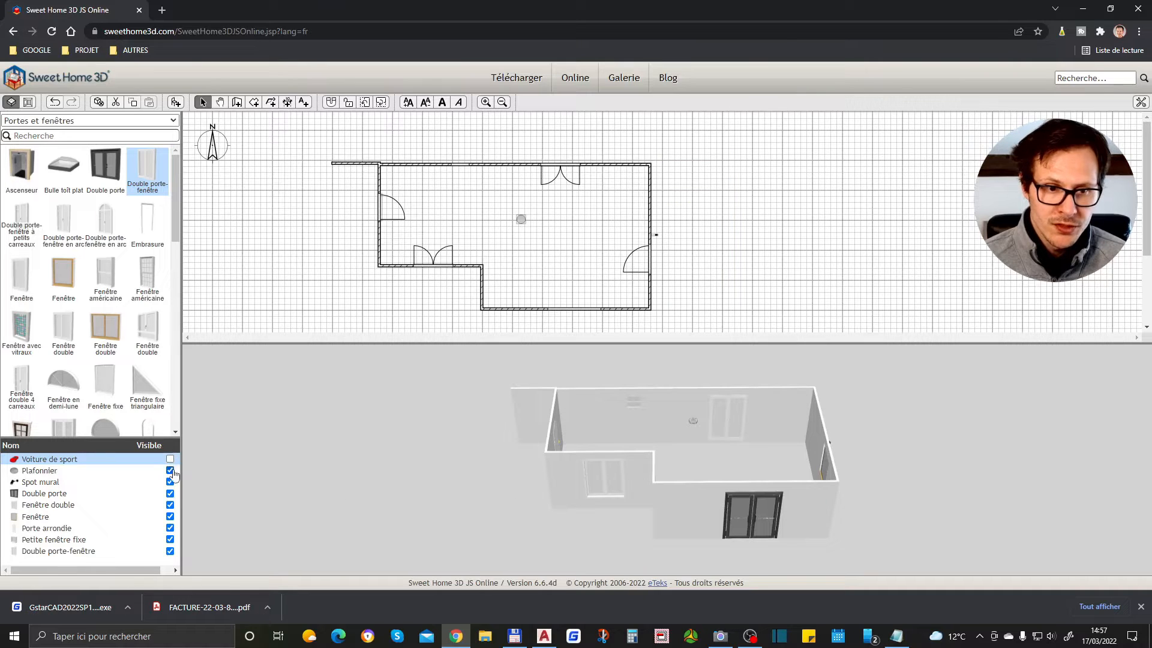
left_click(170, 470)
left_click(171, 459)
left_click(170, 470)
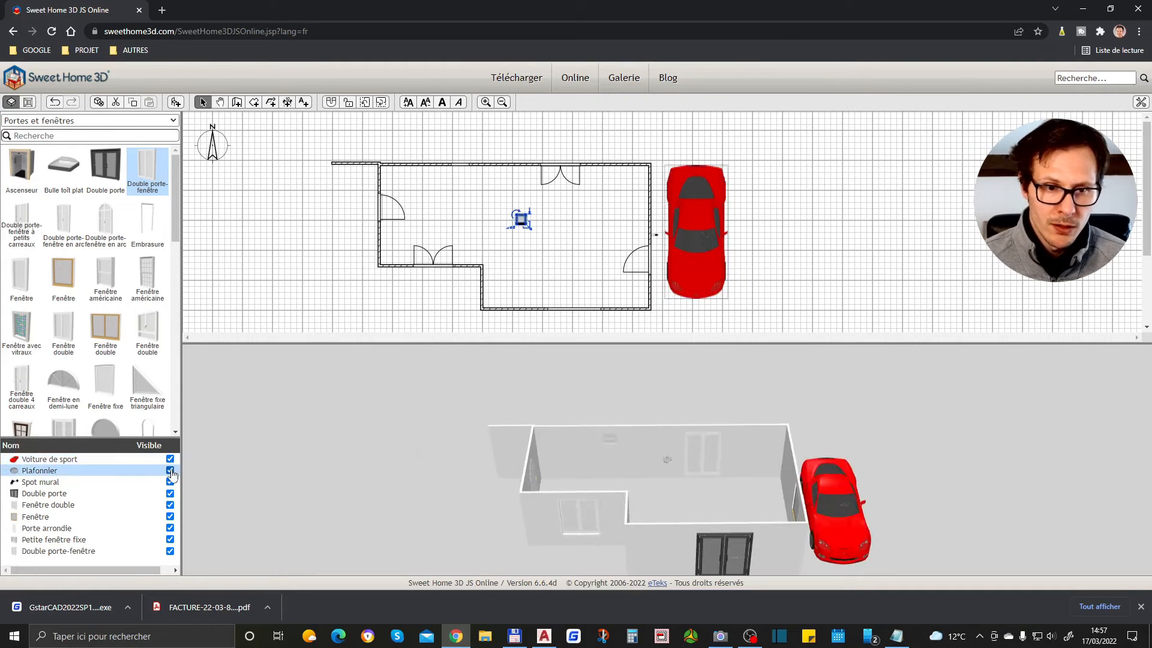
left_click(901, 276)
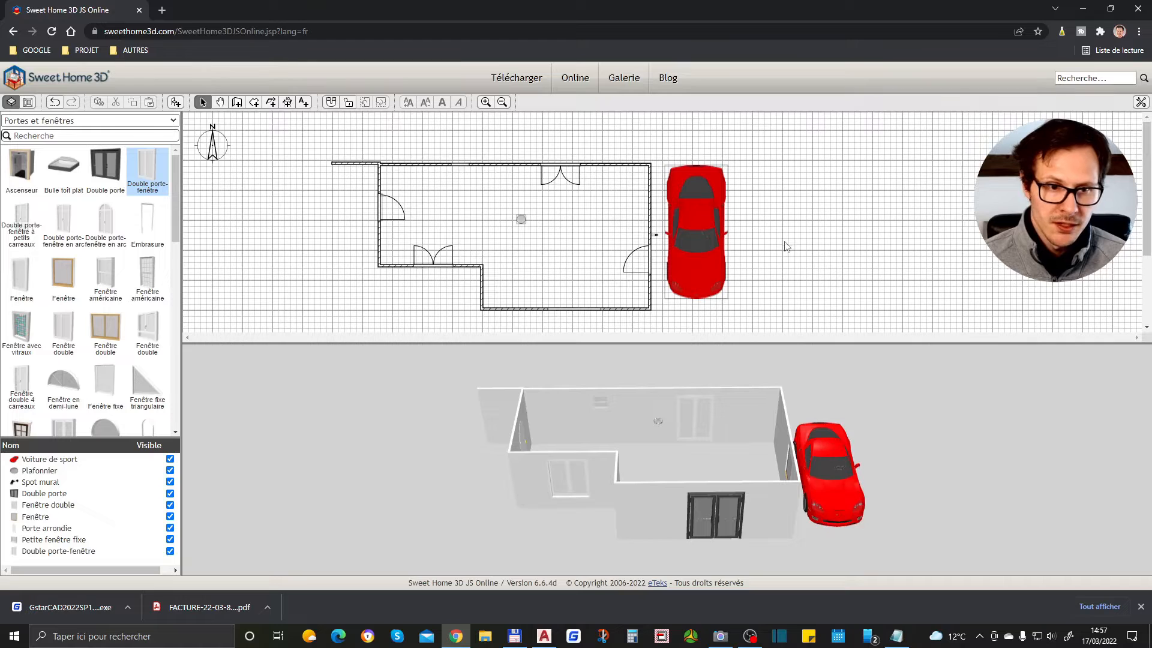
left_click(66, 121)
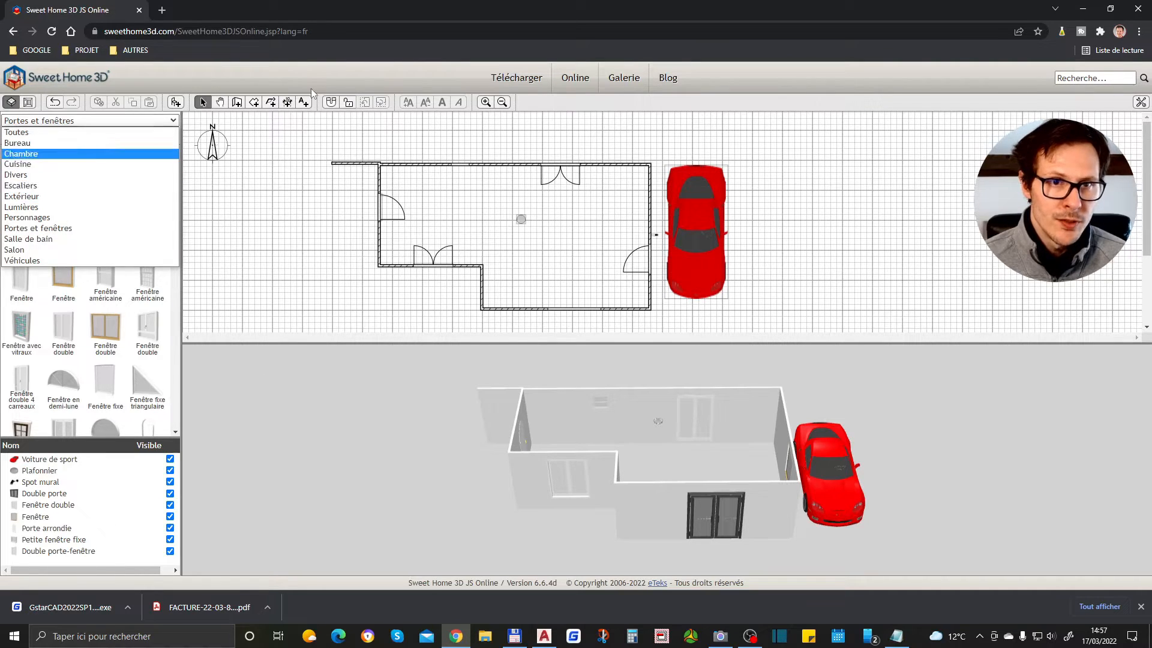
left_click(90, 120)
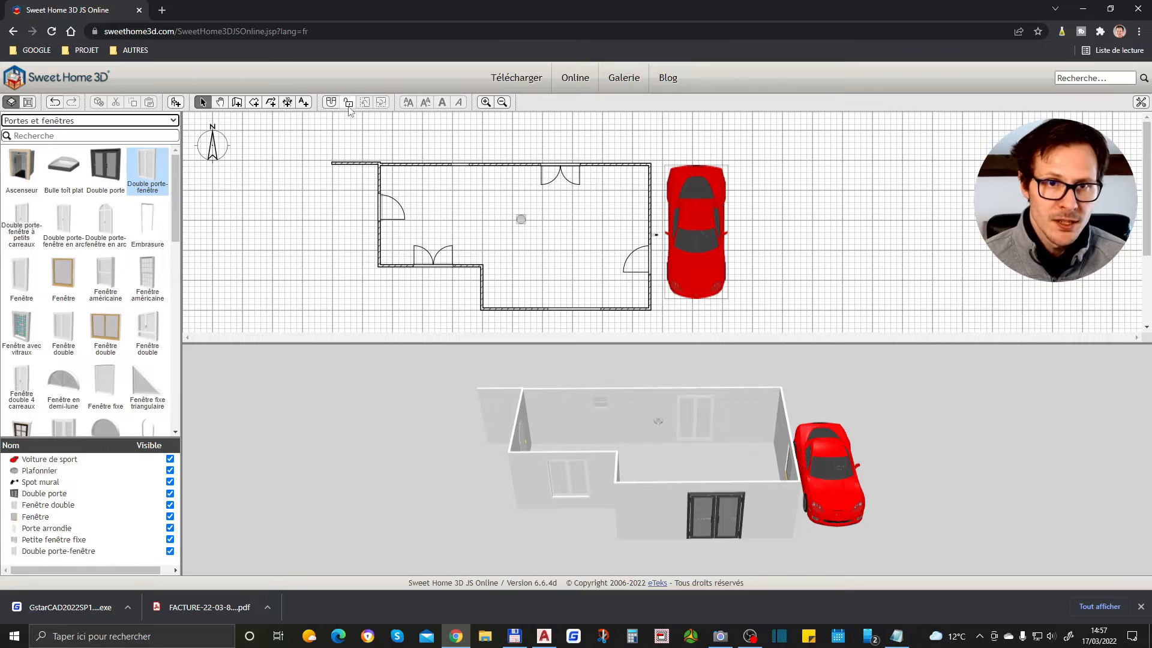
- Create a rectangular room floor of about 342 × 330 cm filling the western part of the house
left_click(257, 104)
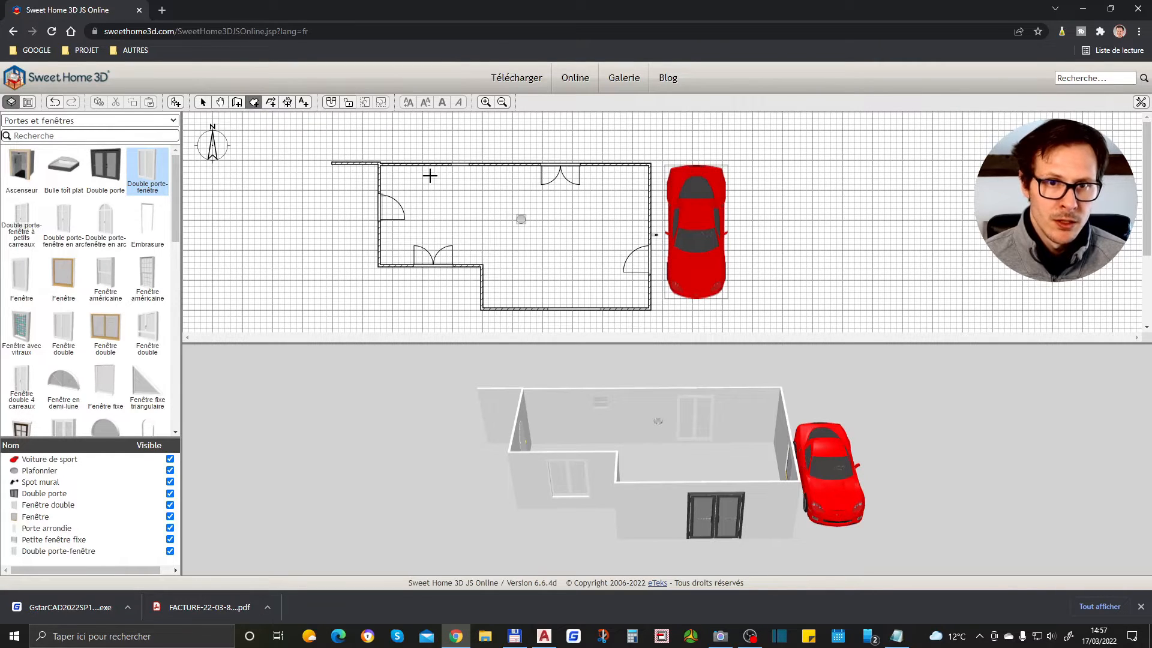
left_click(482, 264)
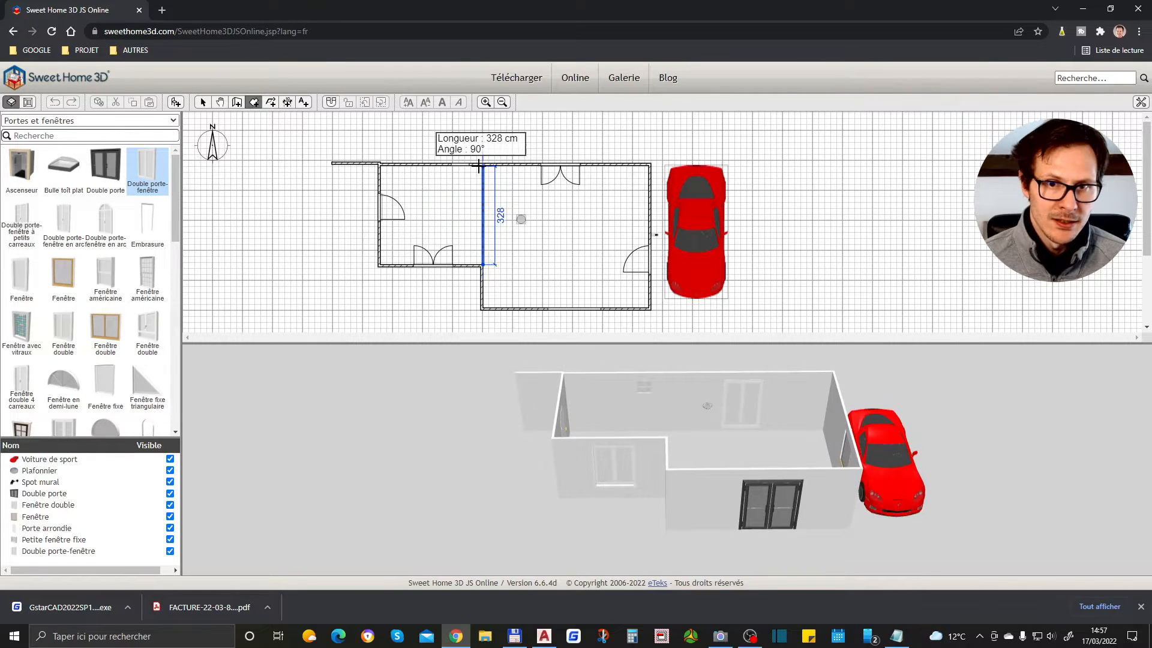
left_click(480, 166)
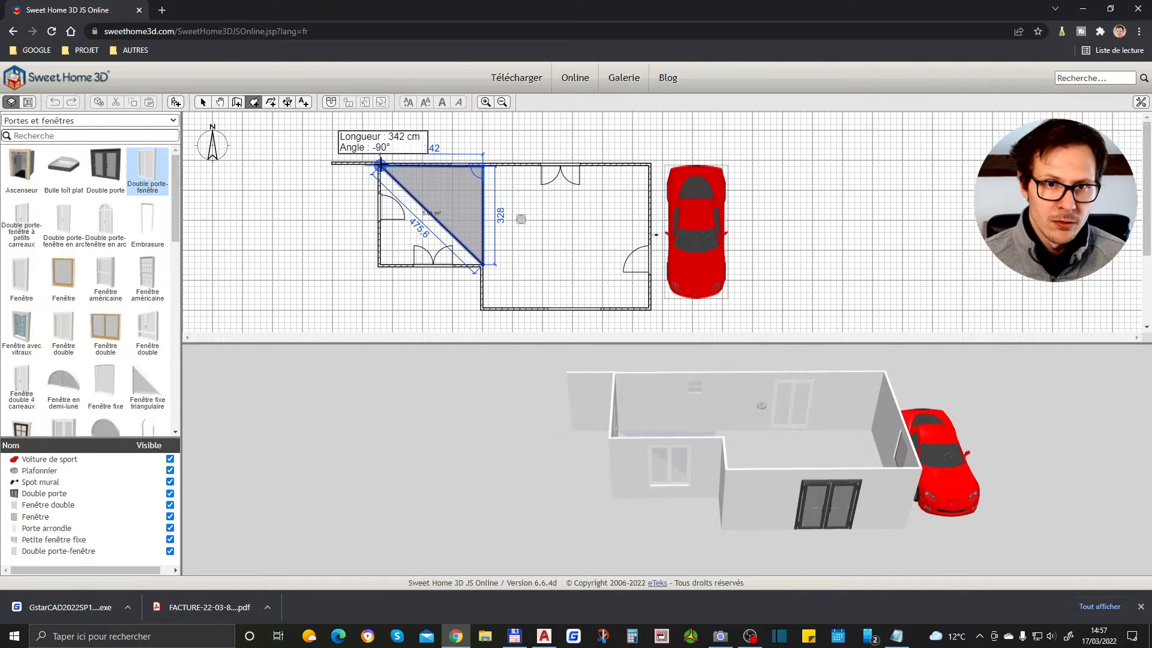
left_click(380, 165)
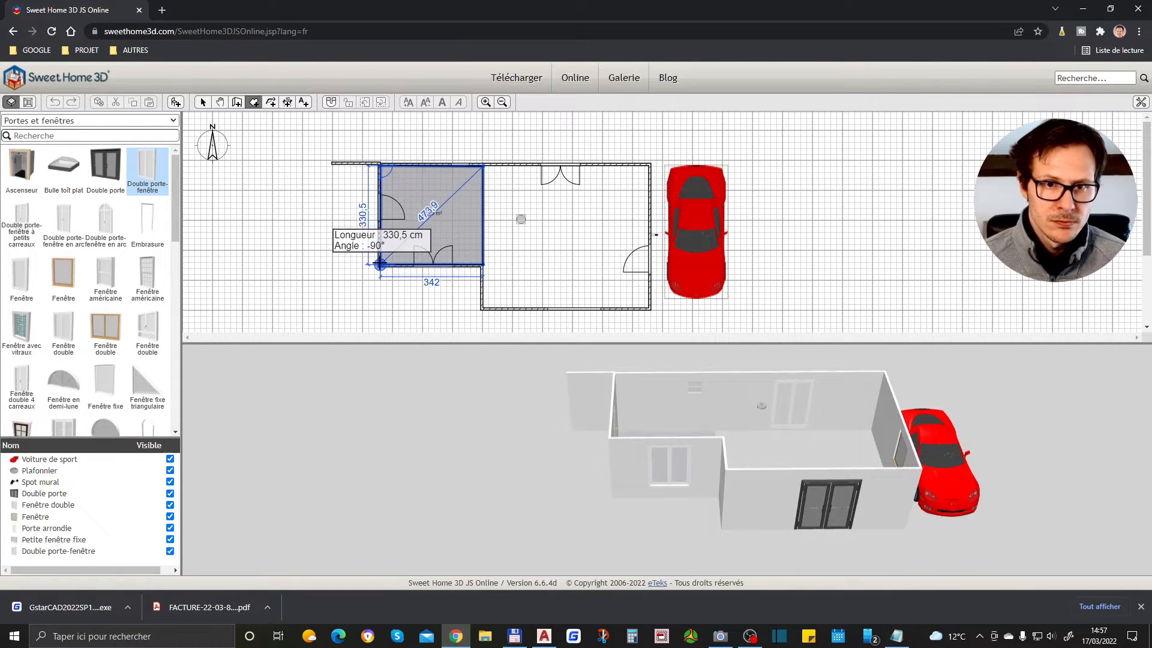
left_click(381, 264)
key("Escape")
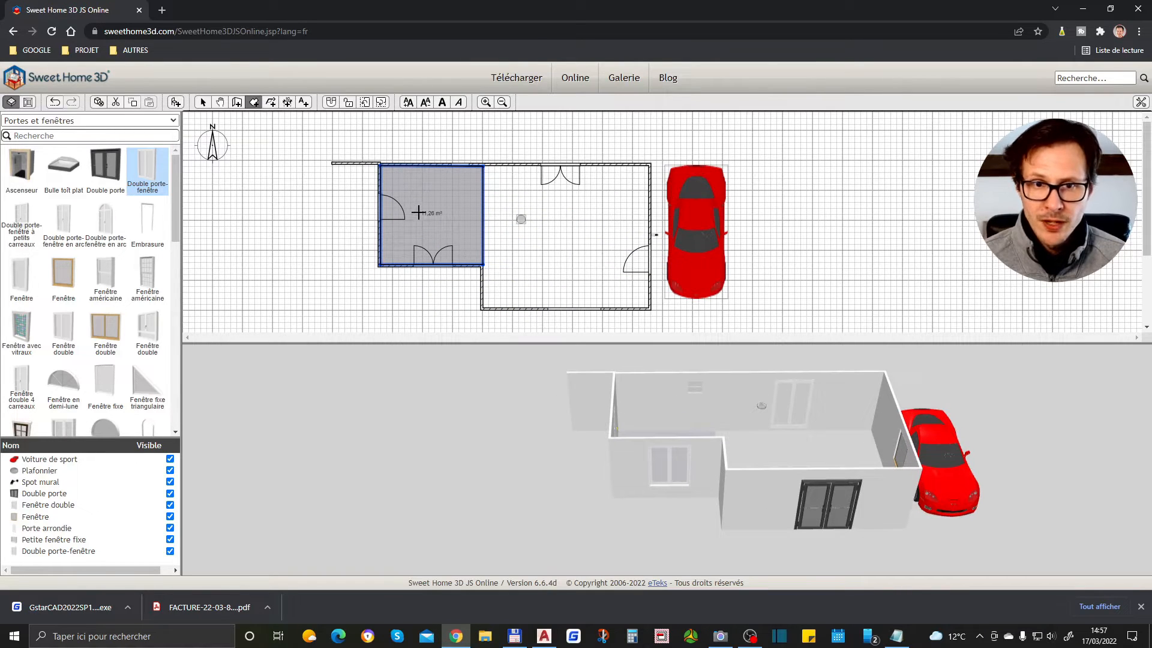
- Create a second rectangular room floor of about 553 × 476 cm filling the eastern part, up to the first room
left_click(483, 307)
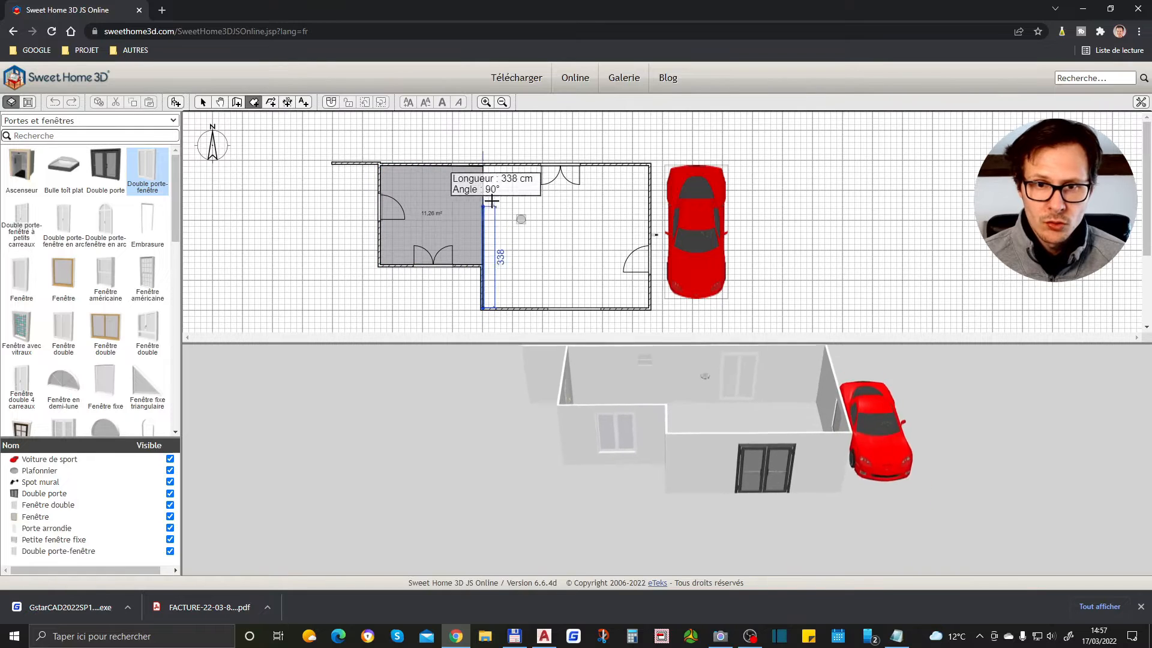
left_click(483, 165)
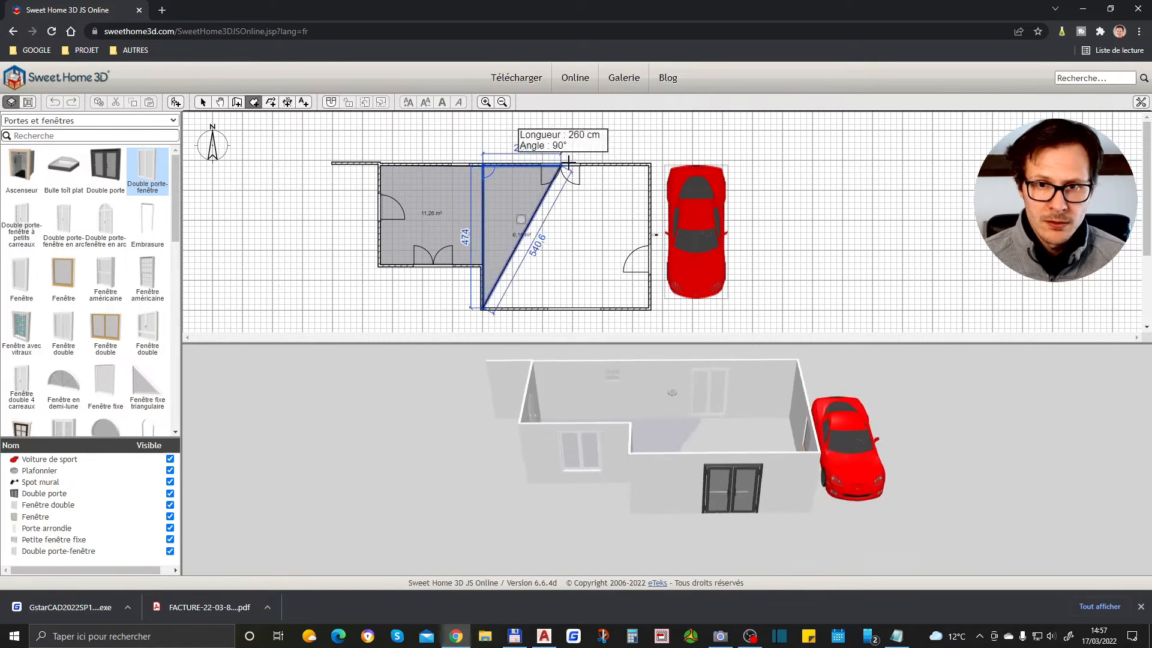
left_click(648, 165)
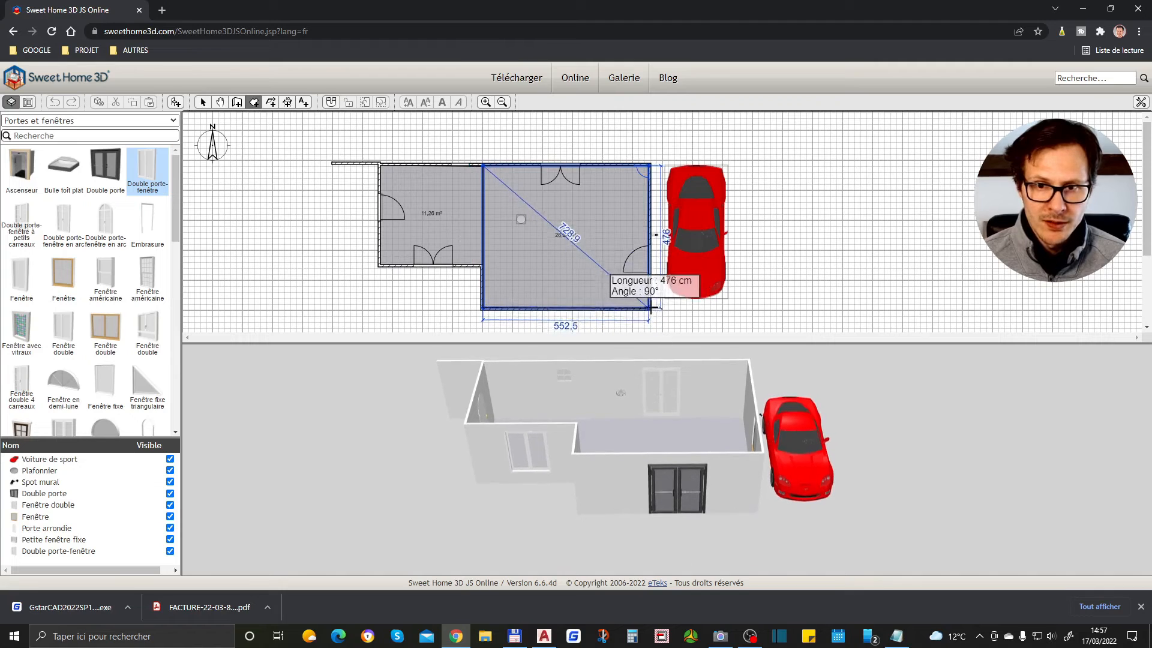
left_click(661, 328)
key("Escape")
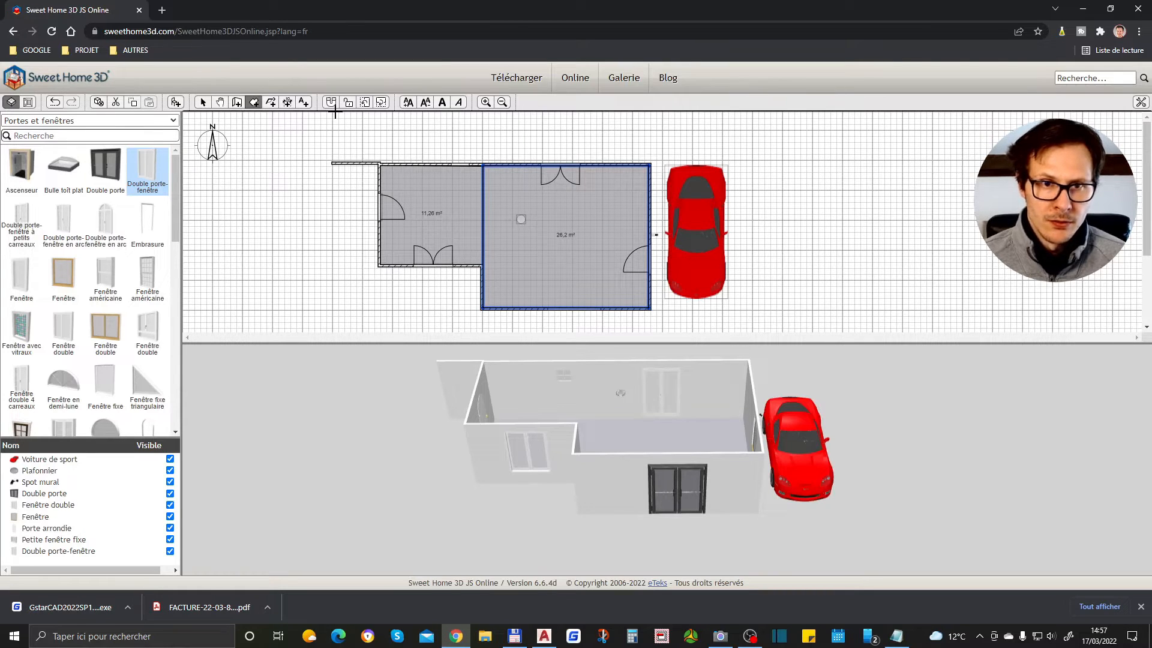
- Try to move the eastern room floor slightly south
left_click(219, 102)
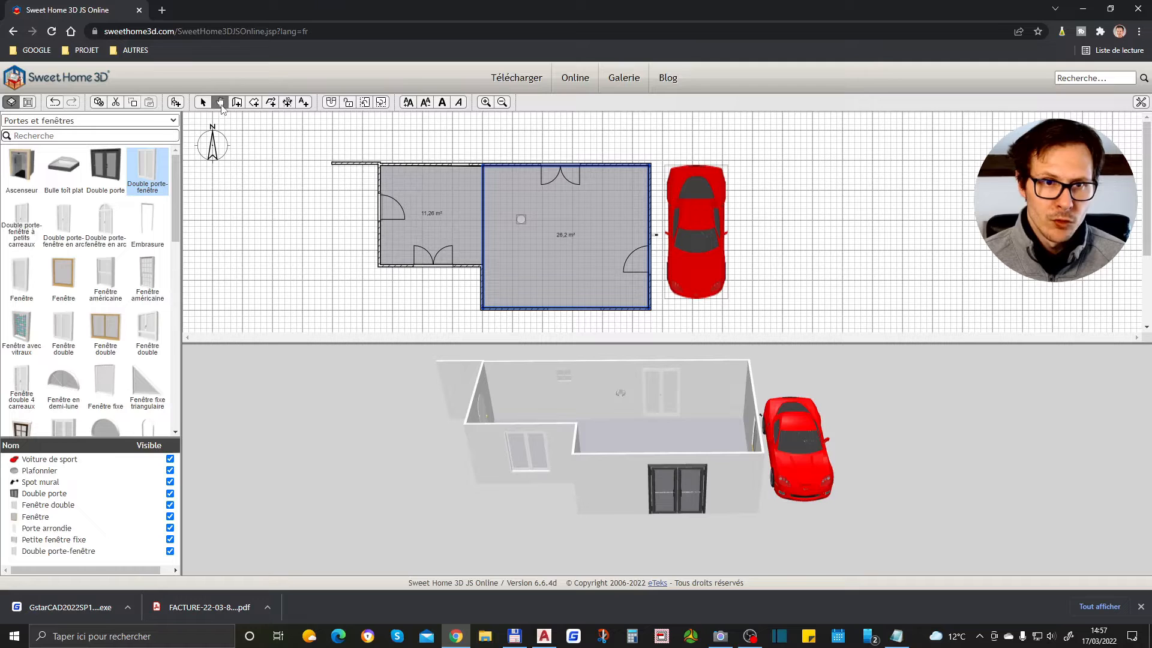
mouse_move(538, 277)
left_mouse_down()
mouse_move(542, 250)
mouse_move(550, 321)
mouse_move(546, 286)
left_mouse_up()
left_click(203, 102)
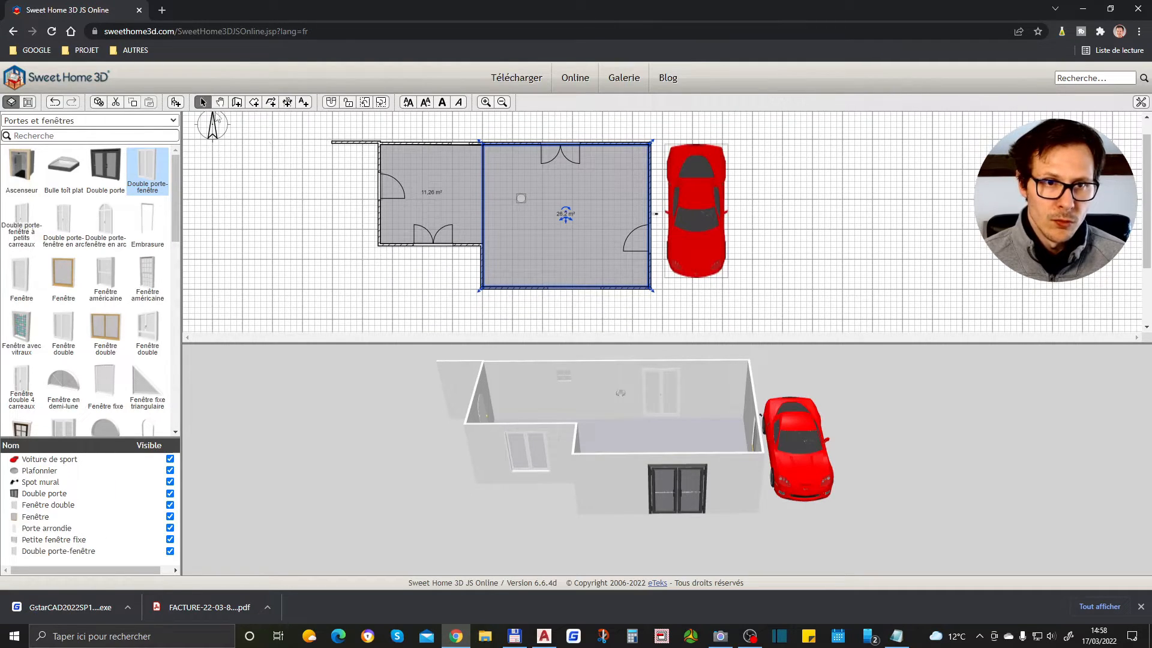
left_click_drag(603, 206, 600, 231)
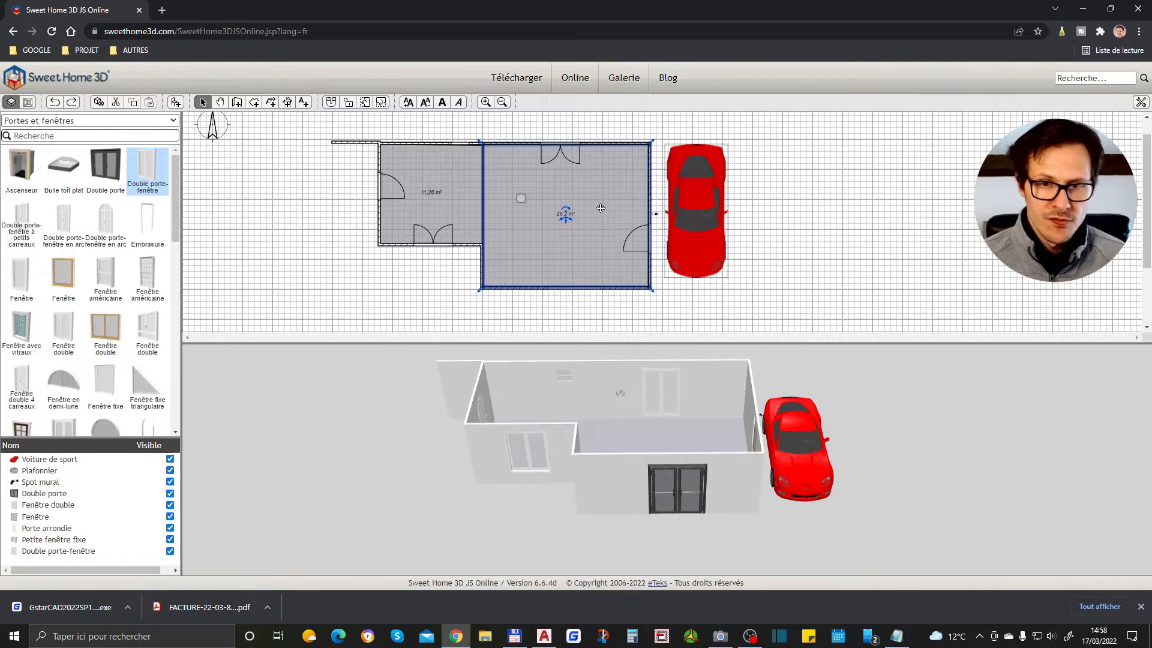
left_click(496, 133)
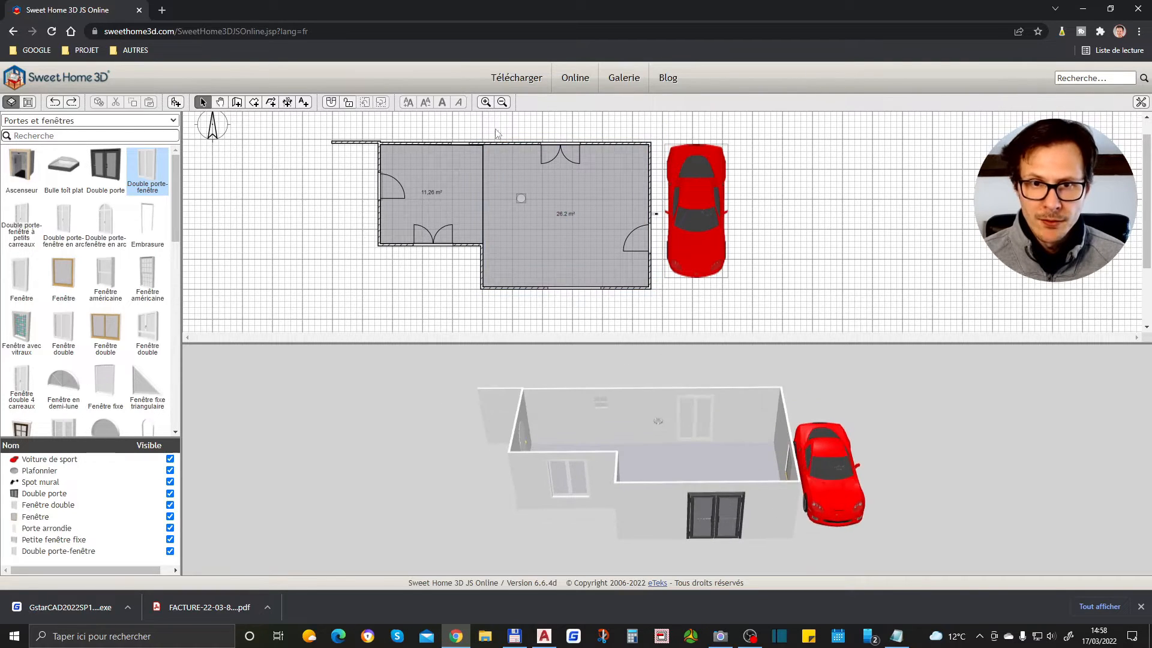
- Move the Petite fenêtre fixe slightly west along the north wall
left_click(462, 147)
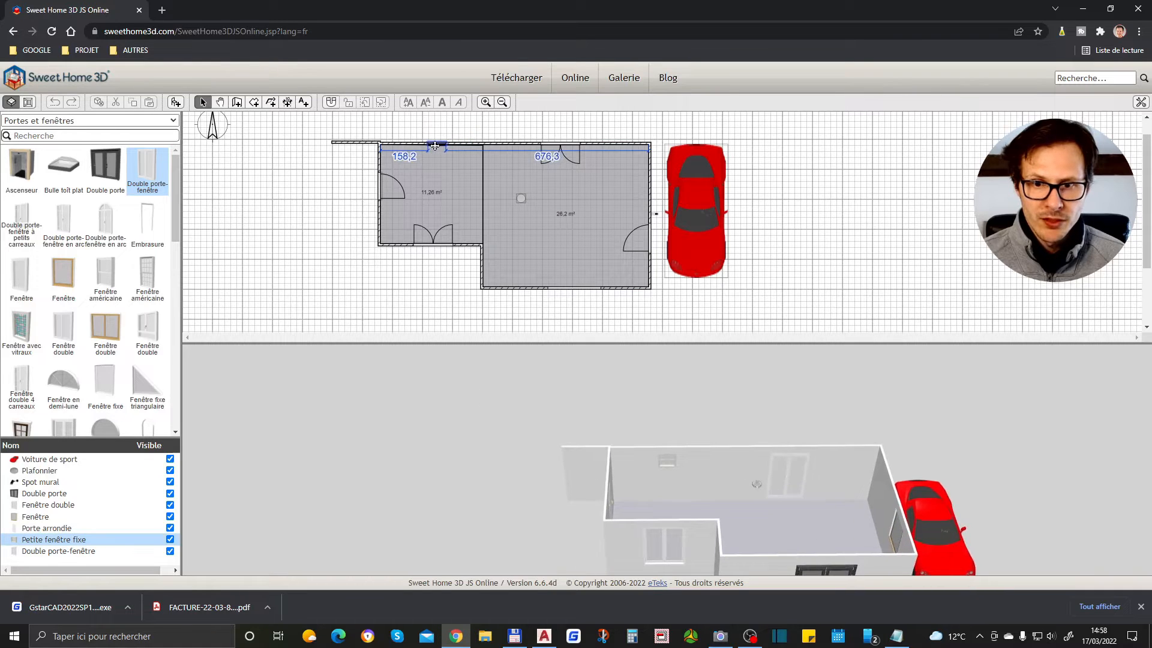
left_click_drag(454, 145, 449, 147)
left_click(474, 138)
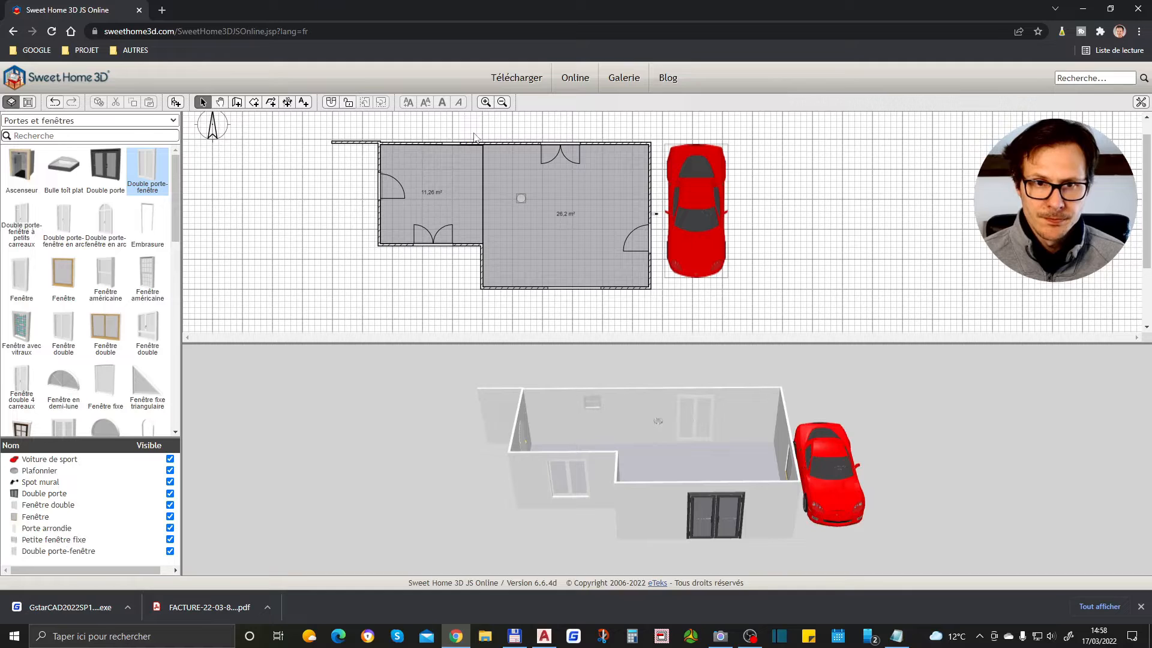
- Shorten the wall stub projecting west from the house's northwest corner, then delete it
scroll(396, 192, "up", 1)
left_click(338, 162)
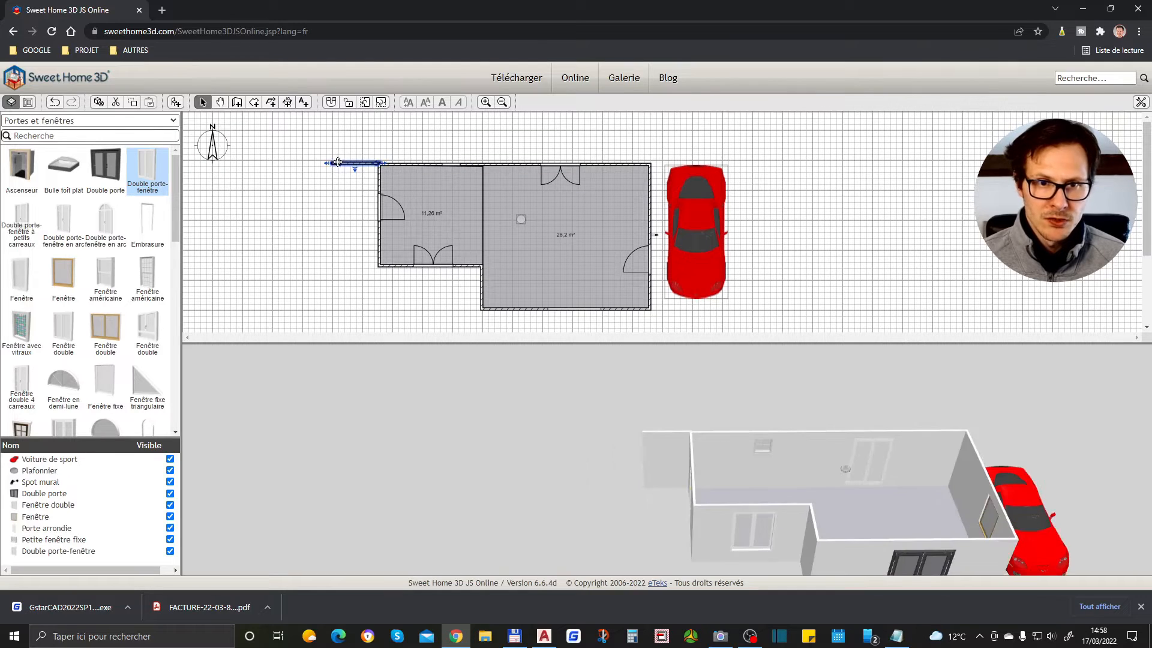
mouse_move(327, 164)
left_mouse_down()
mouse_move(368, 171)
mouse_move(347, 163)
left_mouse_up()
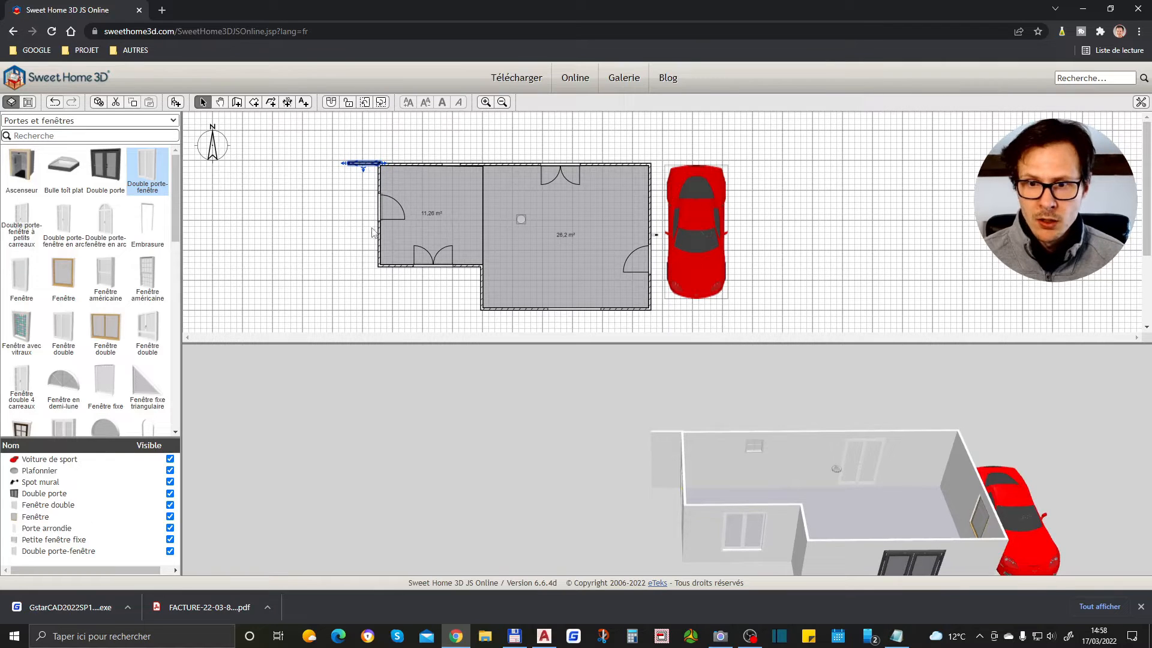
key("Delete")
key("ctrl+z")
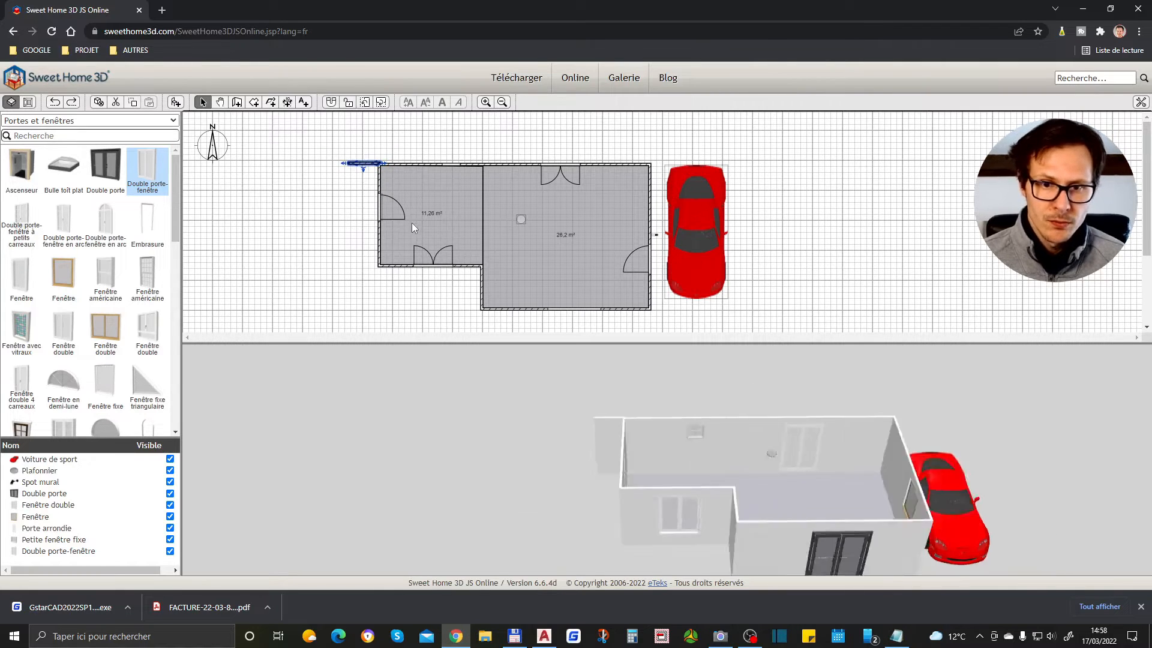
key("Delete")
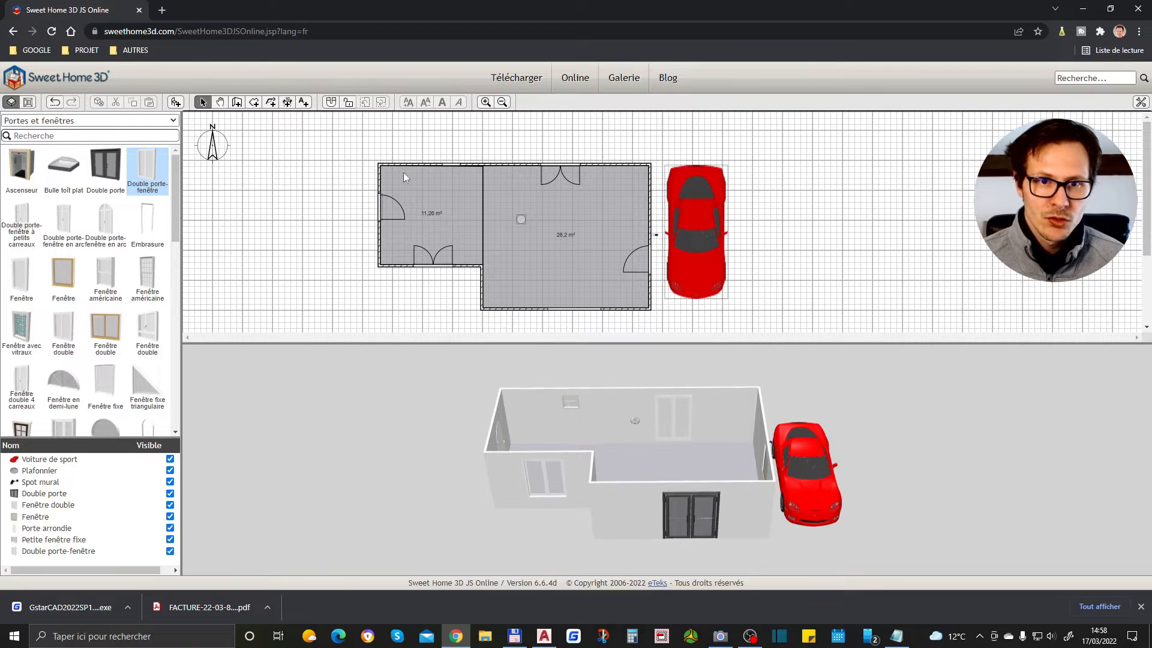
- Try to shift the western room floor slightly and undo the shift
mouse_move(458, 206)
left_mouse_down()
mouse_move(453, 195)
mouse_move(453, 208)
left_mouse_up()
key("ctrl+z")
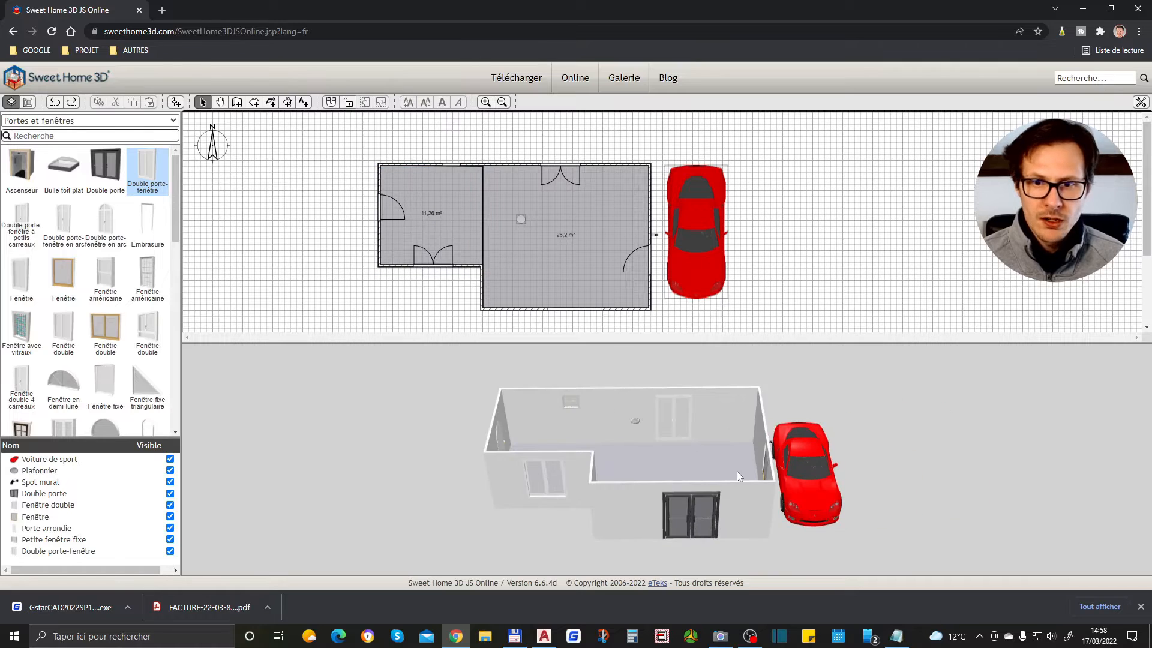
- Inspect the house at several zoom levels in both the 3D view and the plan
scroll(594, 508, "up", 10)
scroll(727, 434, "down", 10)
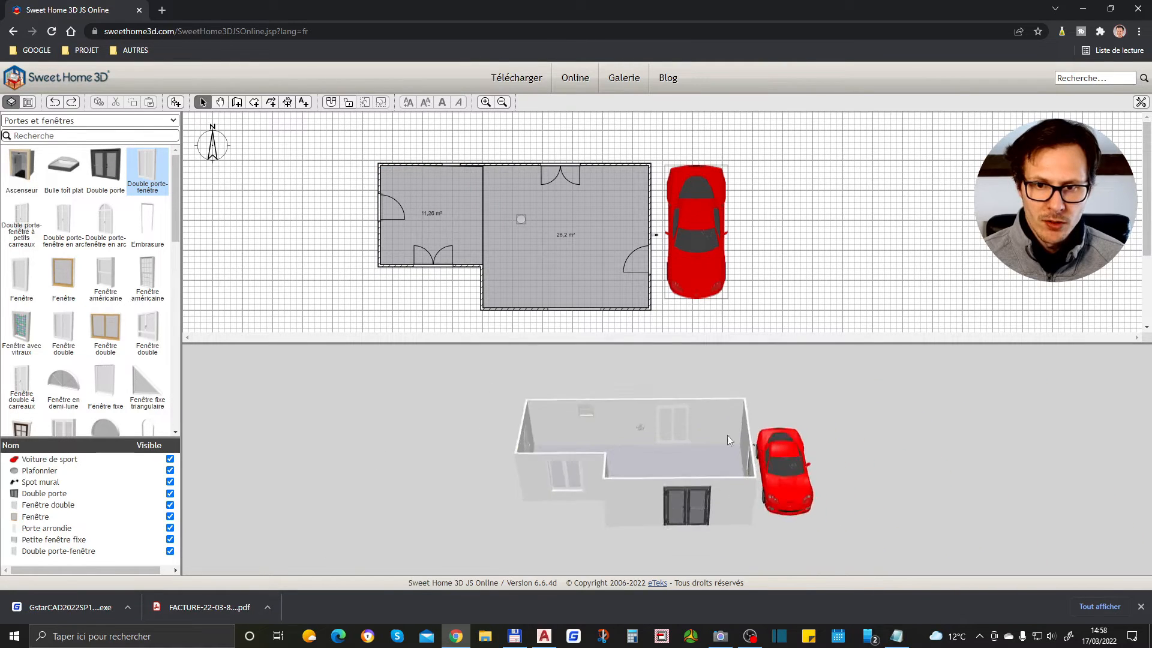
scroll(697, 447, "up", 3)
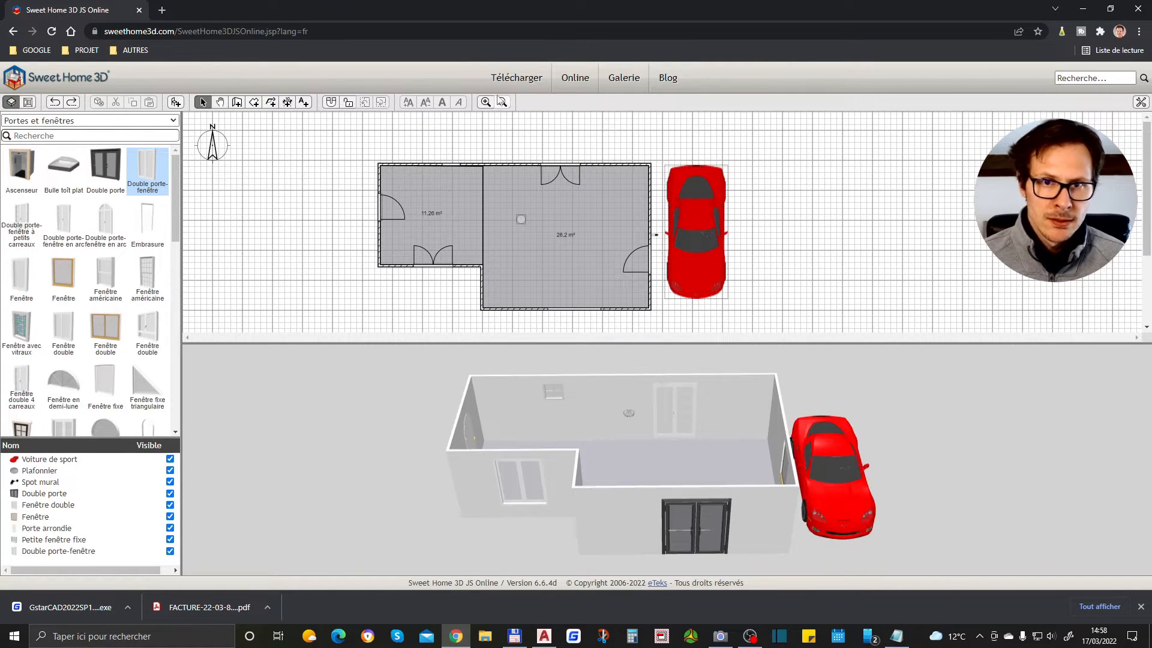
left_click(485, 102)
left_click(485, 103)
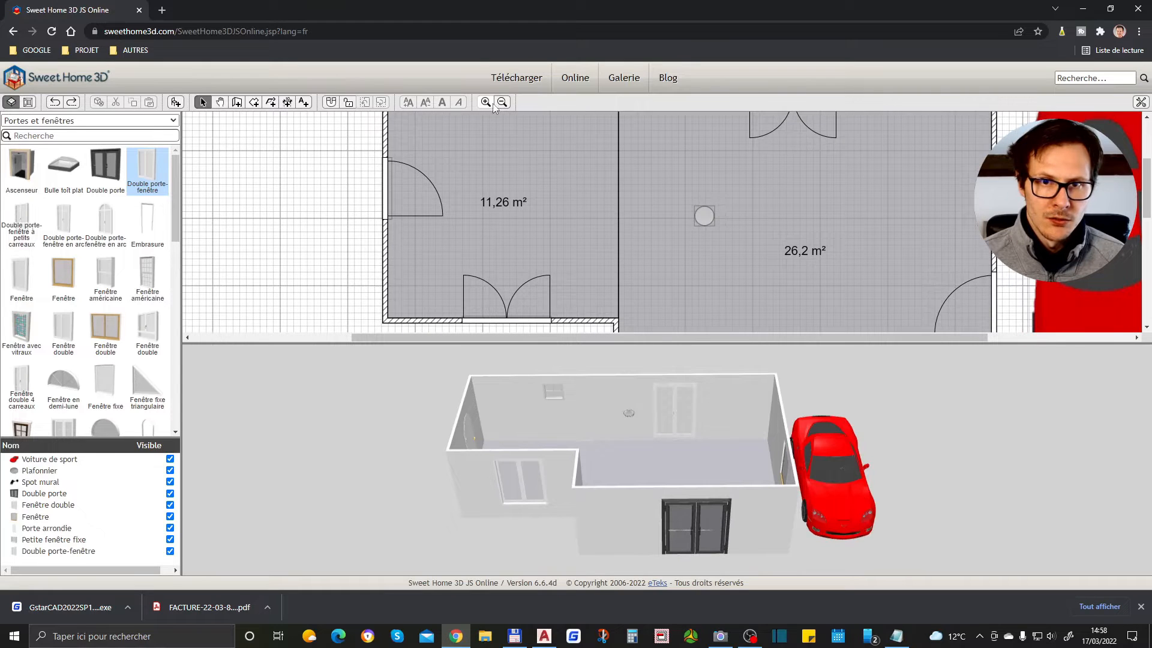
left_click(503, 103)
left_click(503, 102)
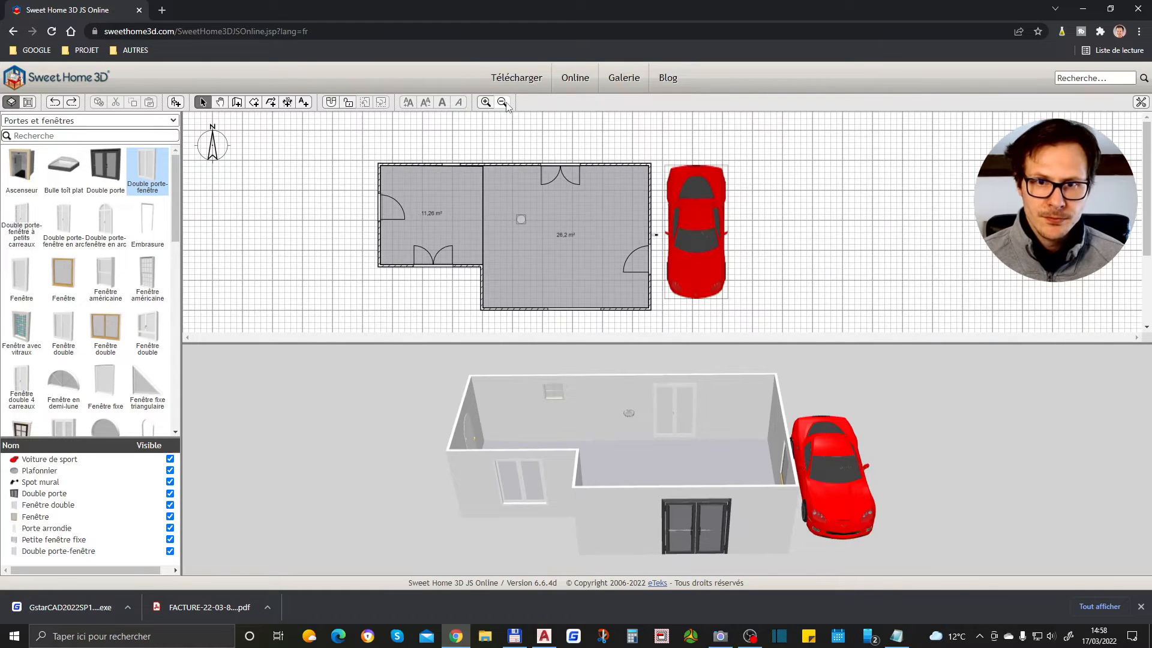
left_click(485, 103)
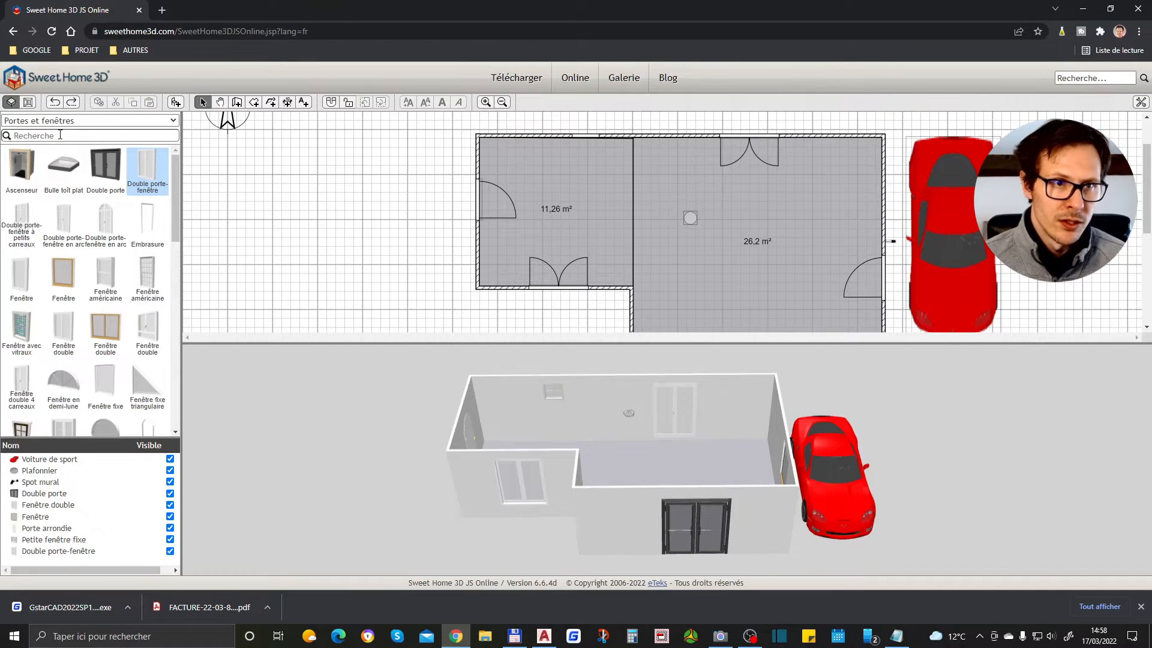
- Insert a standing Femme from the Personnages category into the northwestern part of the western room
left_click(60, 120)
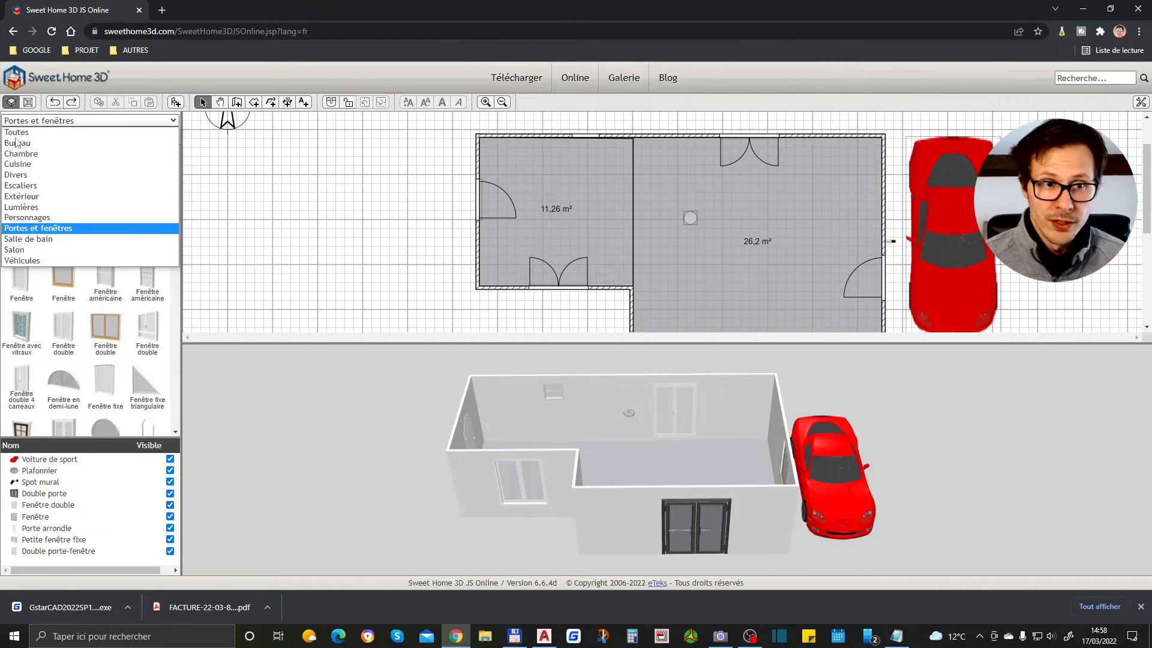
left_click(58, 218)
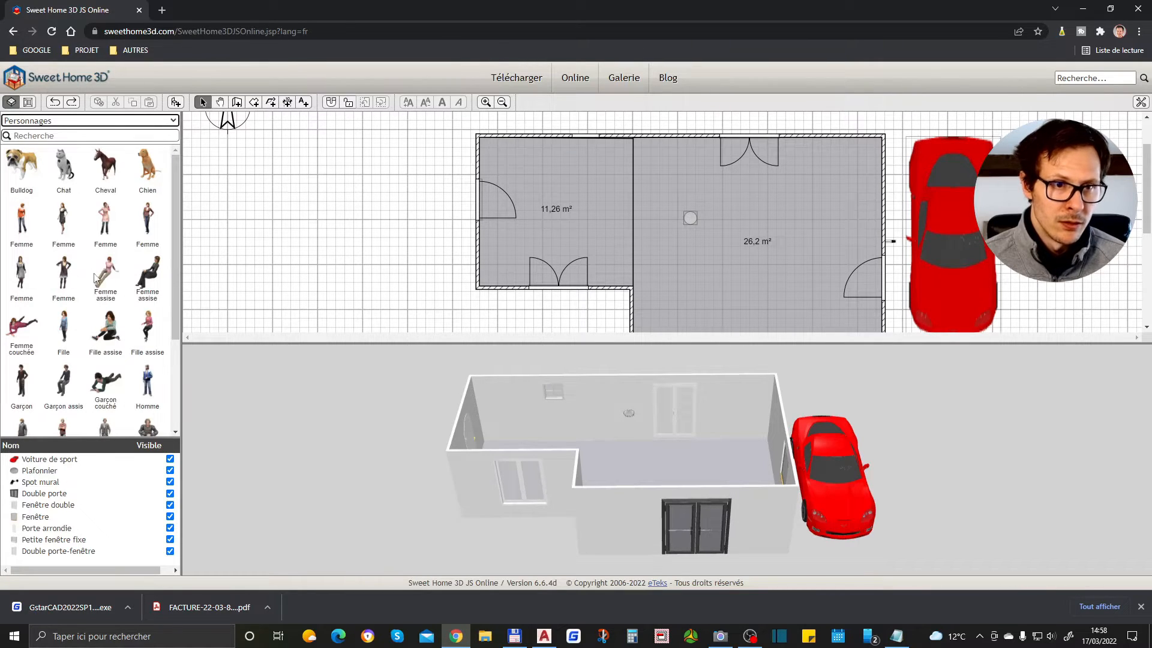
left_click_drag(150, 225, 529, 162)
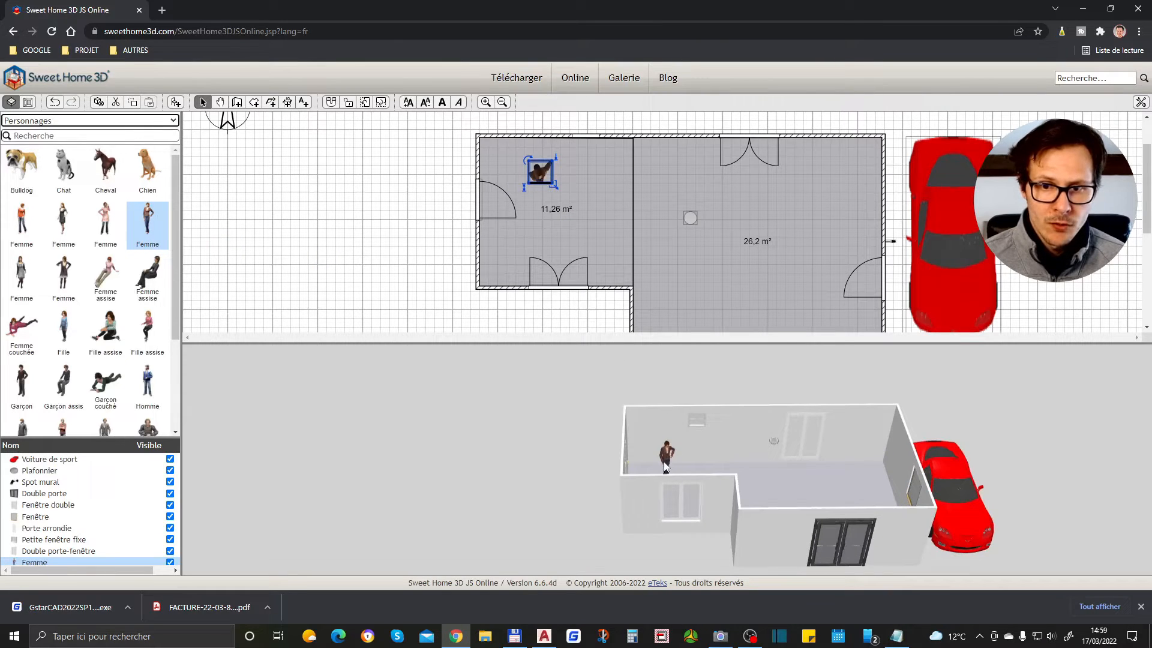
scroll(559, 201, "up", 1)
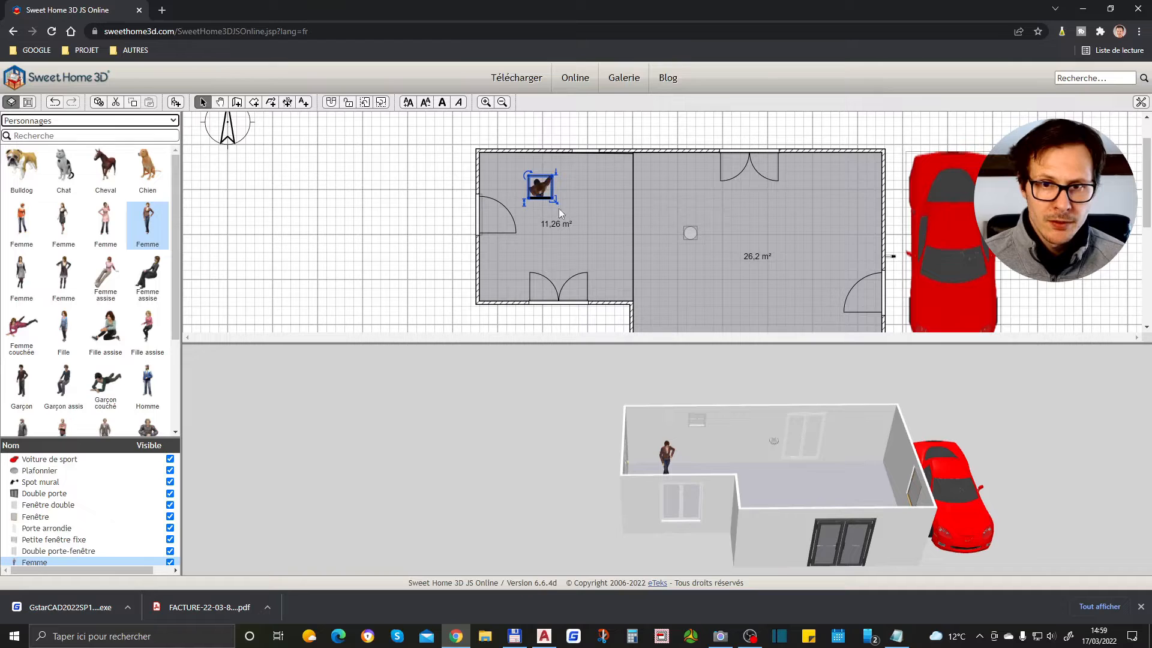
scroll(690, 523, "up", 3)
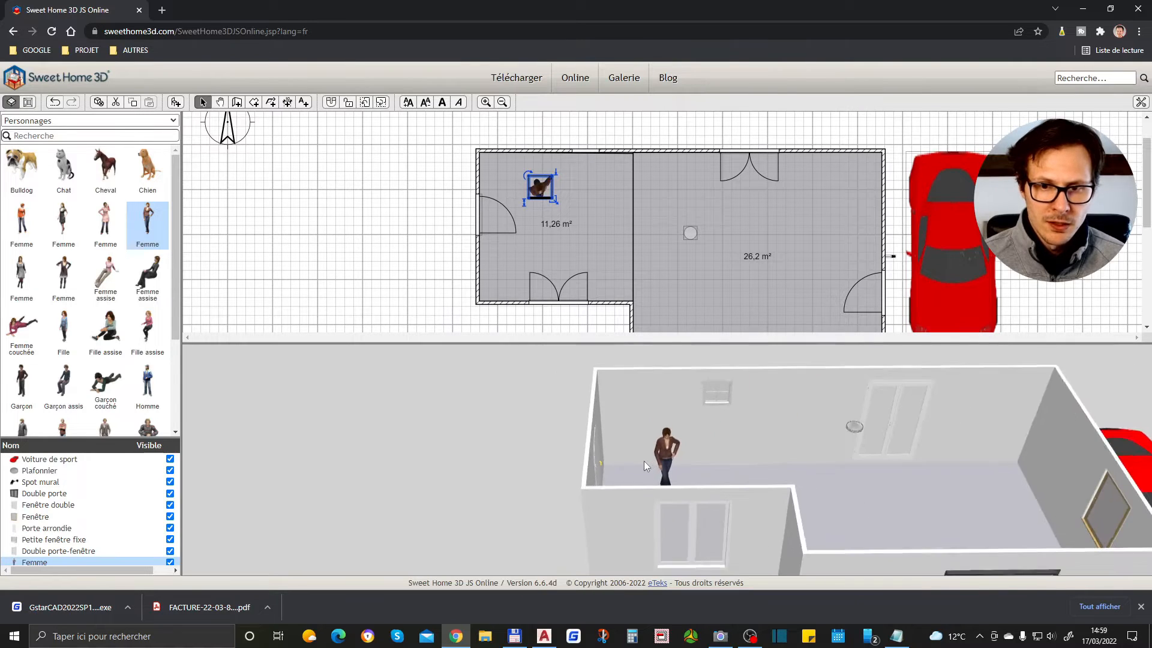
- Insert a Cheval outside the house on its west side and move it farther northwest
left_click(110, 171)
left_click_drag(111, 171, 418, 222)
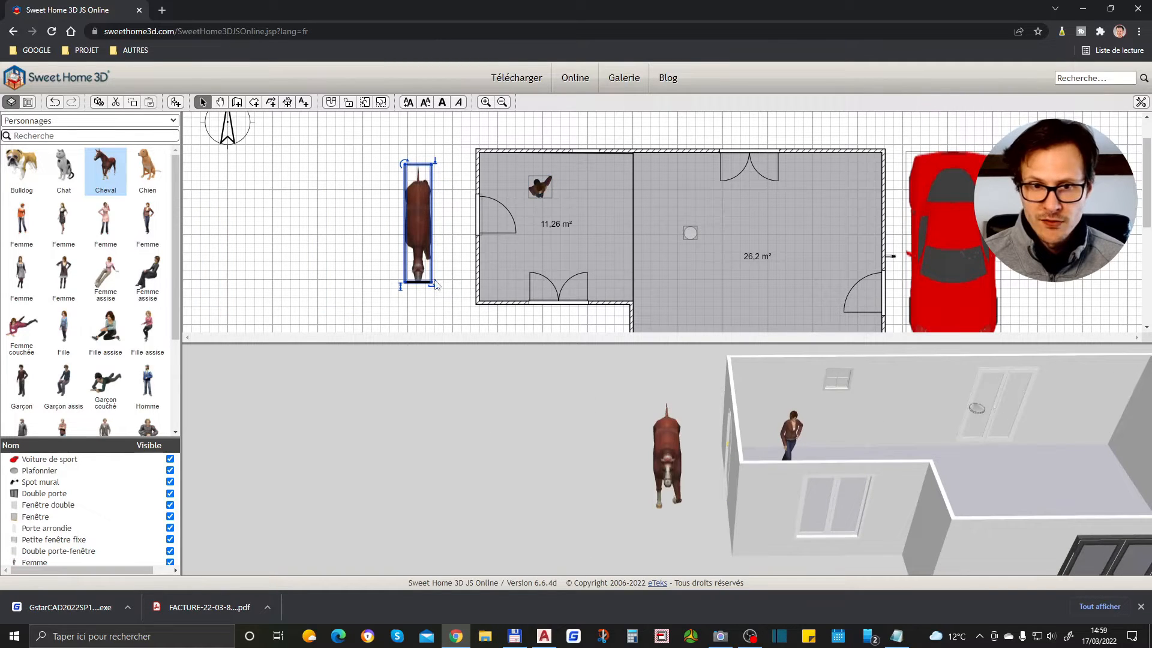
left_click_drag(414, 232, 303, 196)
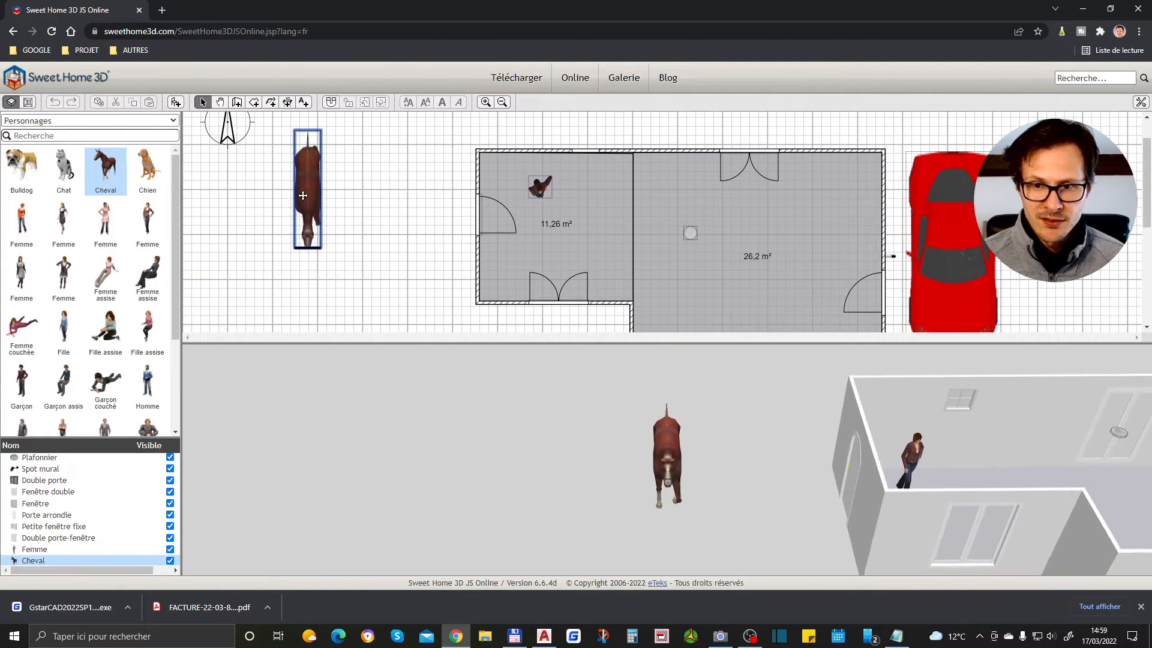
left_click(248, 270)
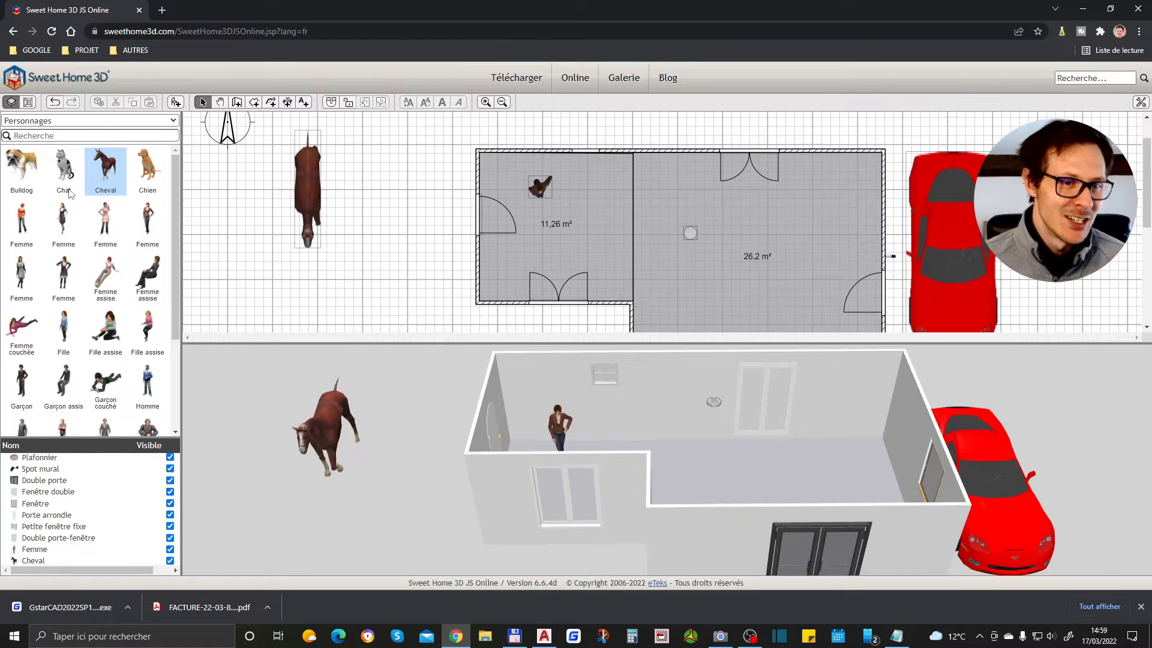
- Insert a Siamois just east of the Cheval and rotate it clockwise so it points southwest
scroll(67, 276, "down", 2)
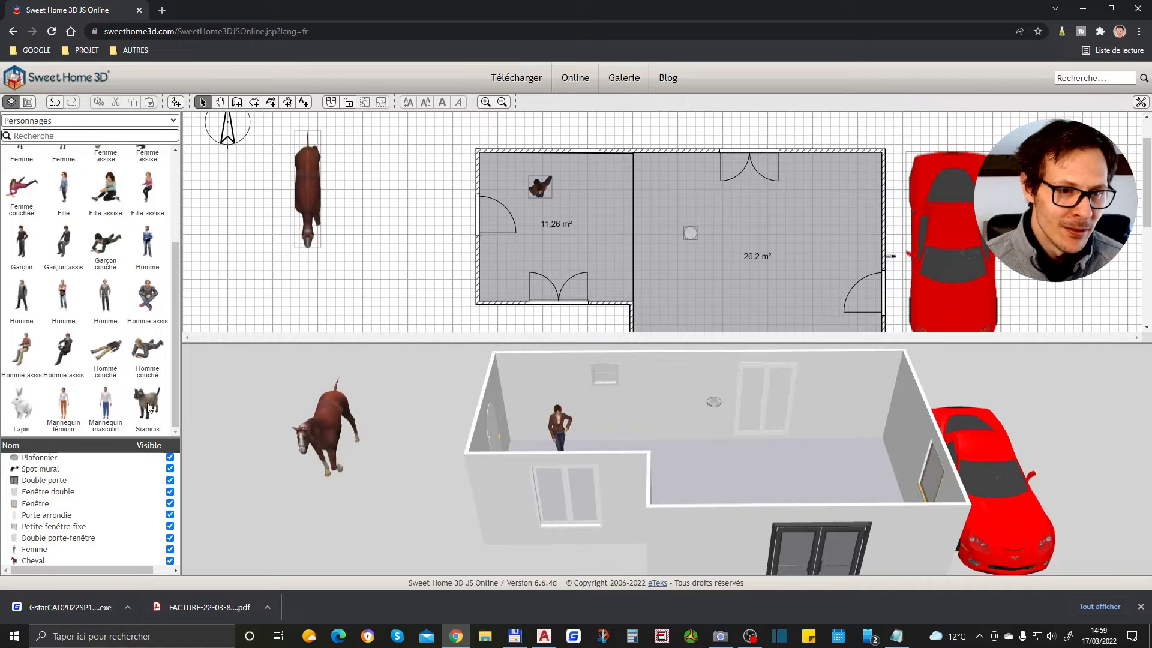
left_click_drag(147, 405, 352, 176)
left_click(376, 225)
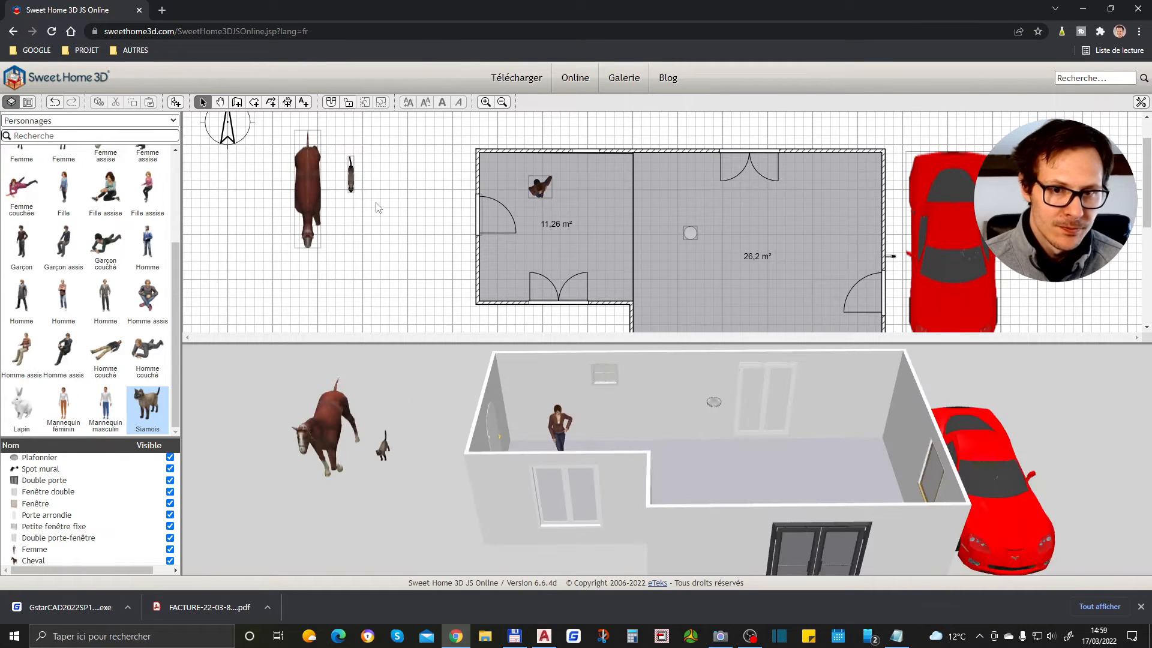
left_click(352, 170)
left_click_drag(347, 157, 385, 122)
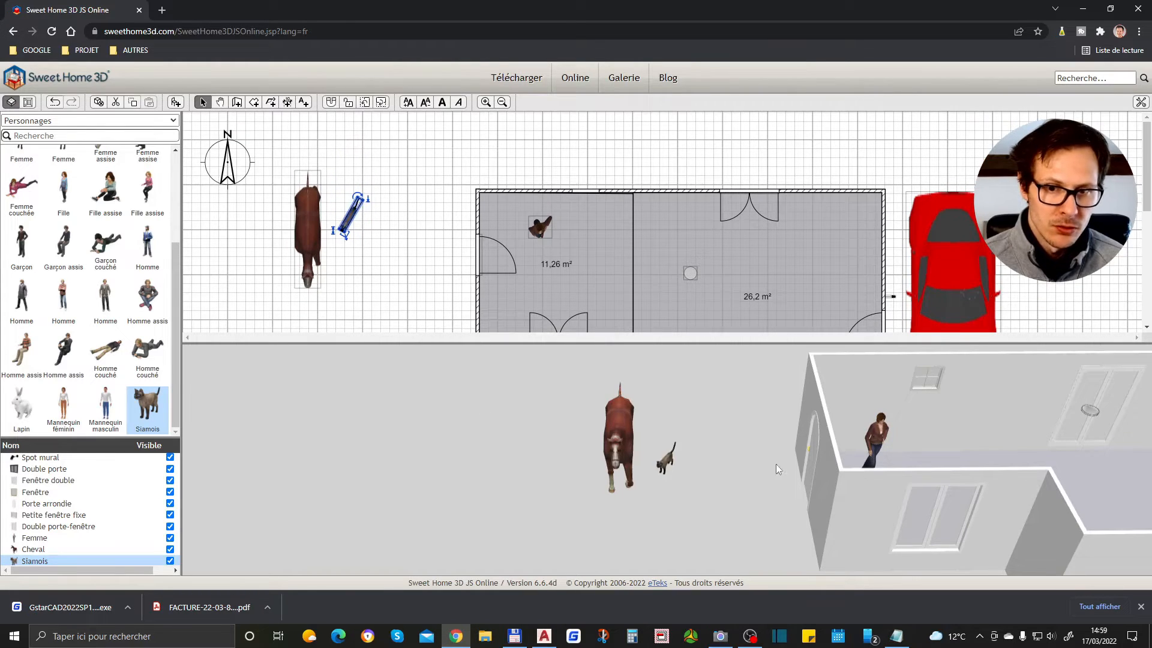
left_click(373, 220)
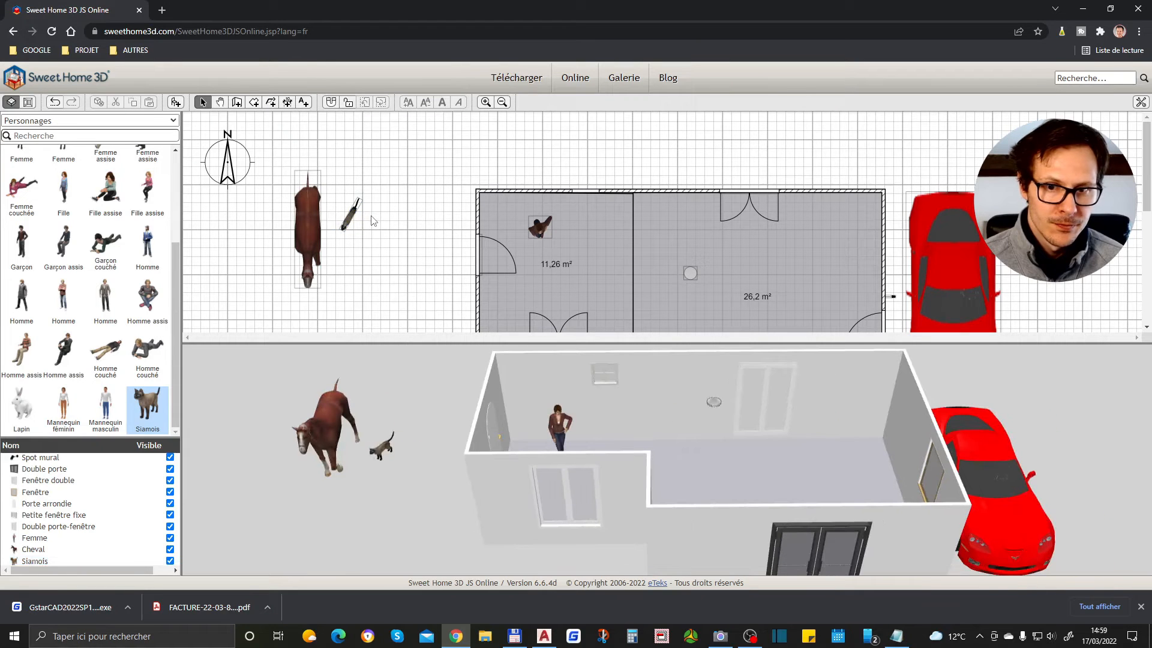
left_click(535, 232)
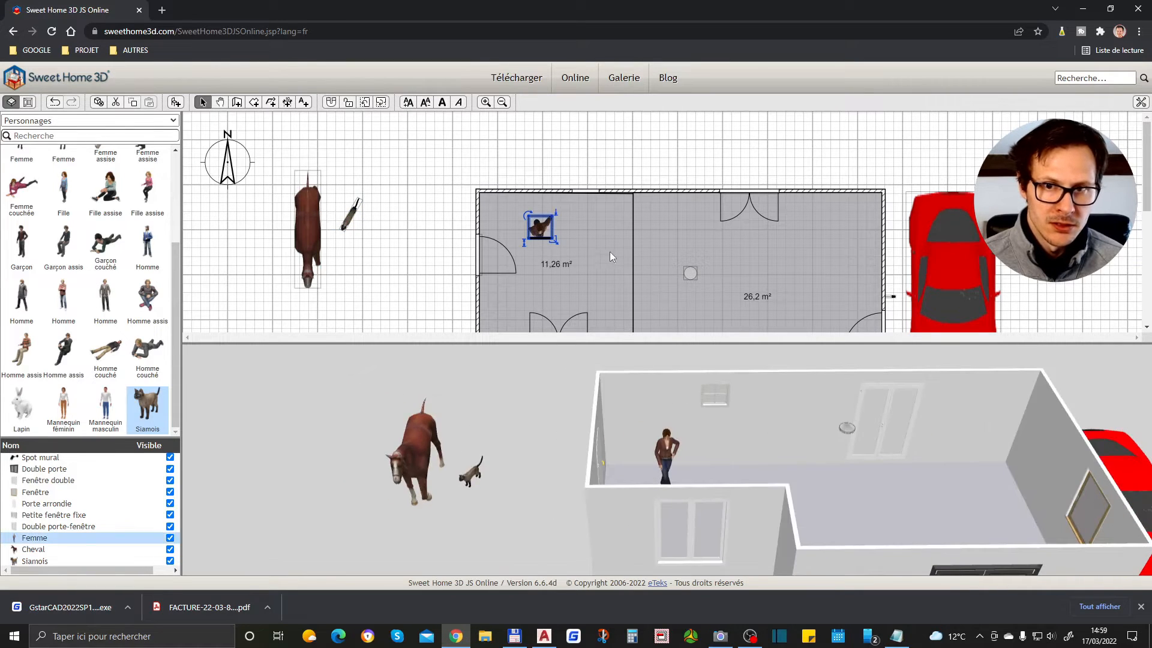
left_click(719, 214)
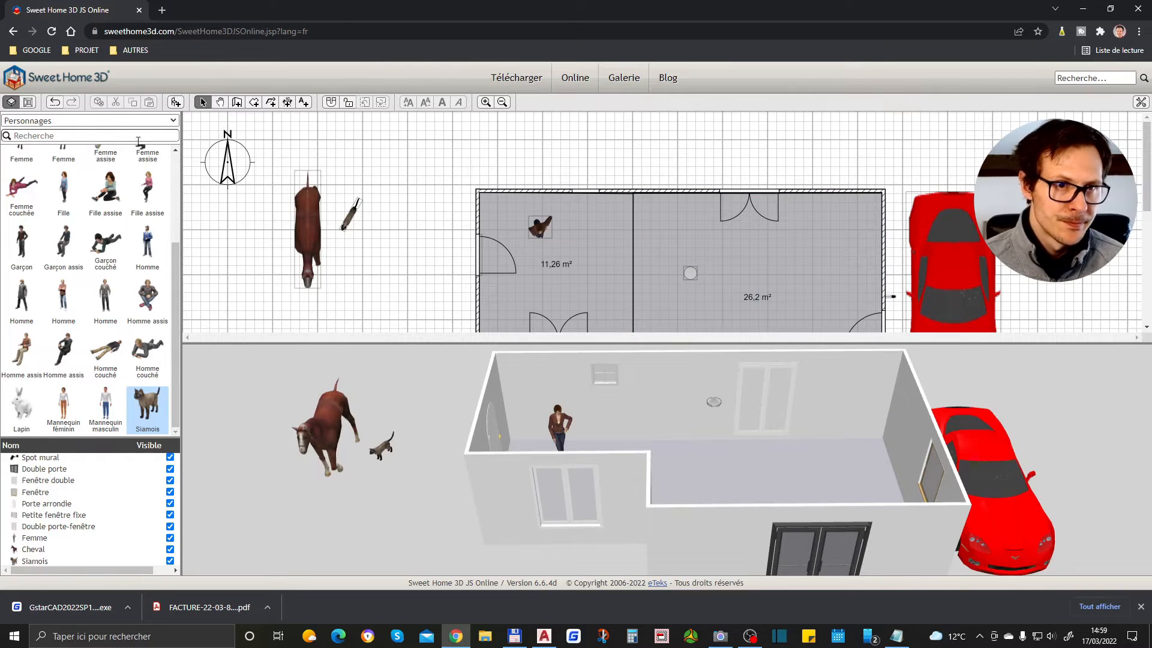
- Insert a Meuble d'angle haut from the Cuisine category into the northeast corner of the eastern room
left_click(40, 120)
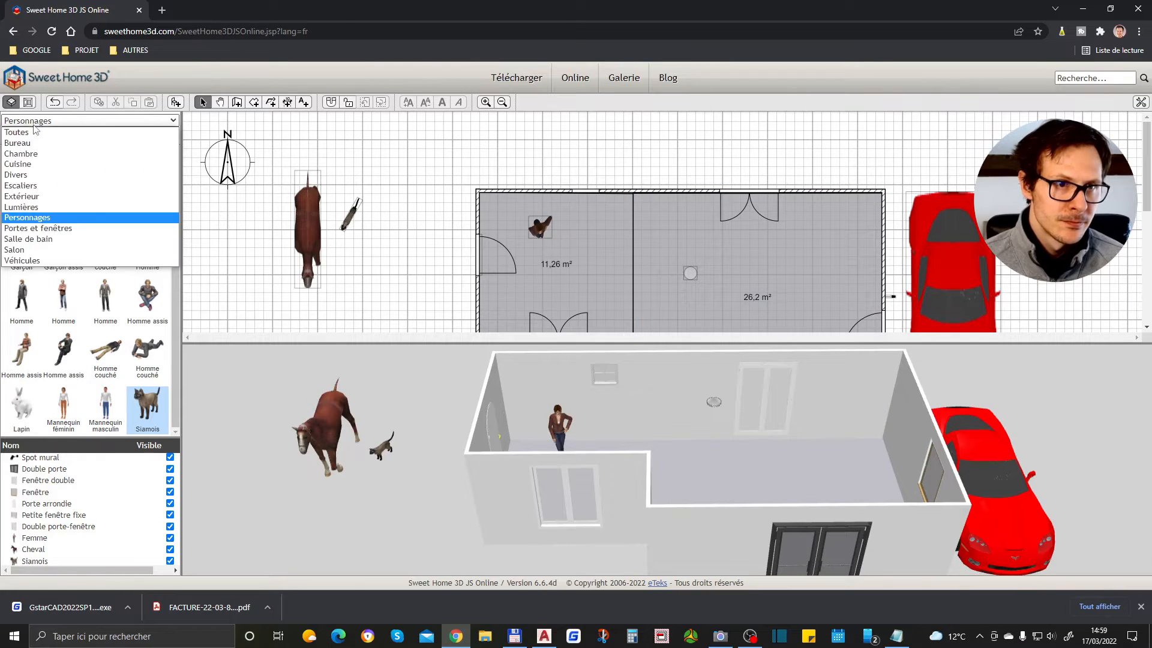
left_click(39, 163)
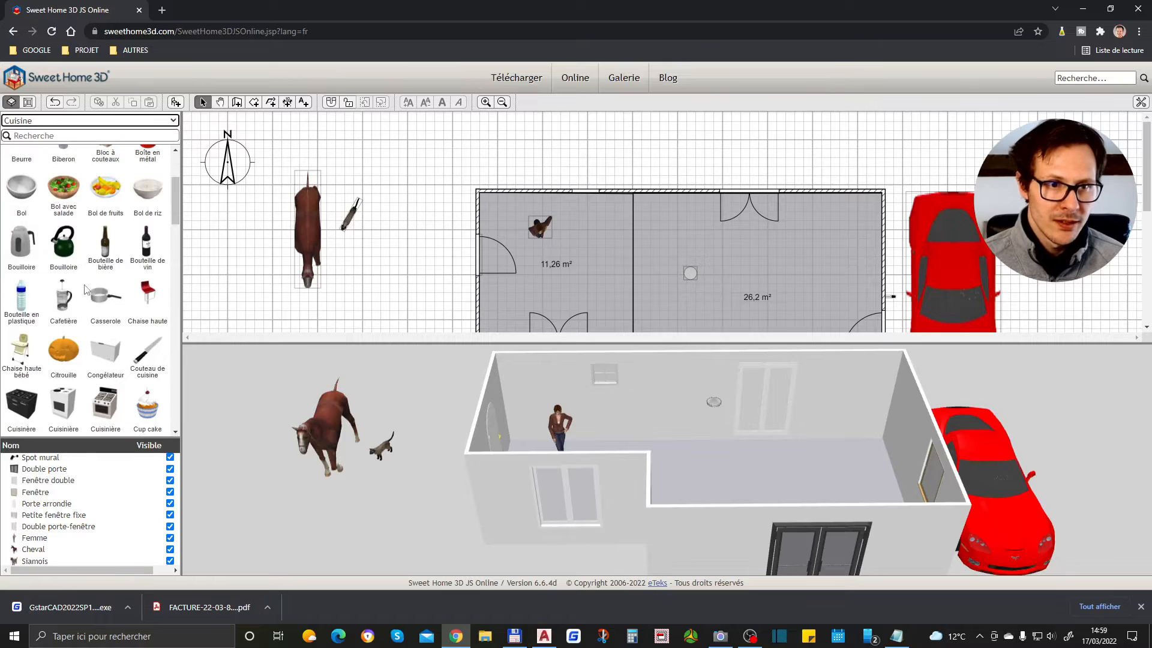
scroll(84, 286, "up", 3)
scroll(78, 274, "down", 10)
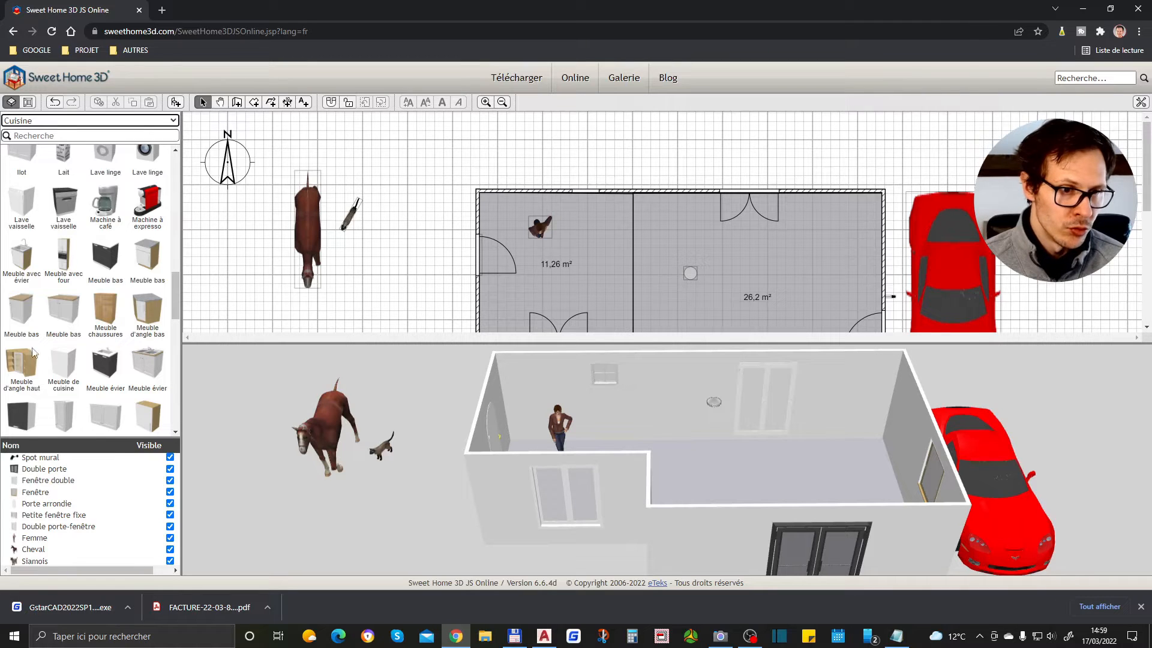
left_click(33, 367)
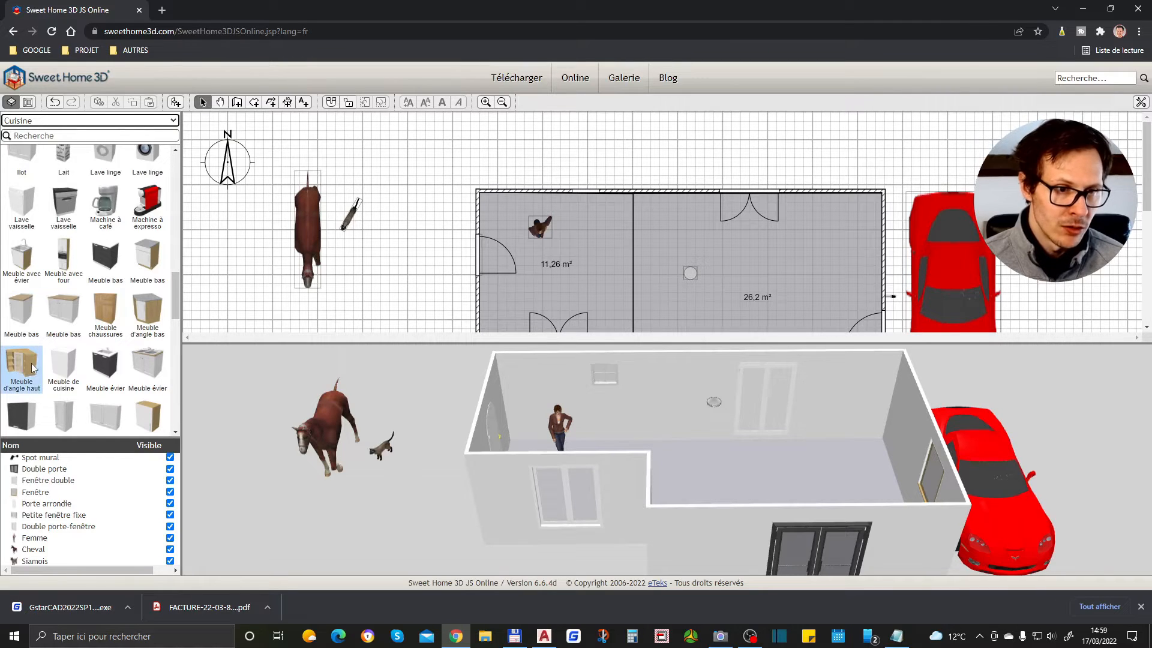
left_click_drag(17, 371, 863, 212)
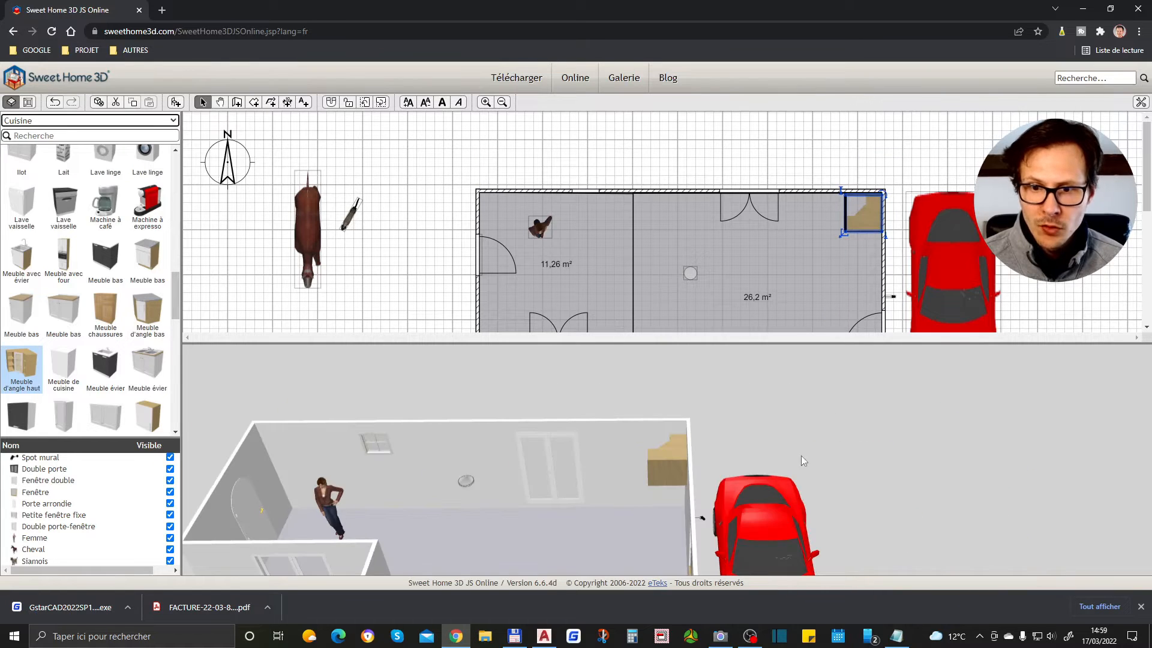
- Delete the room floors of the eastern and western rooms from the plan
left_click(843, 235)
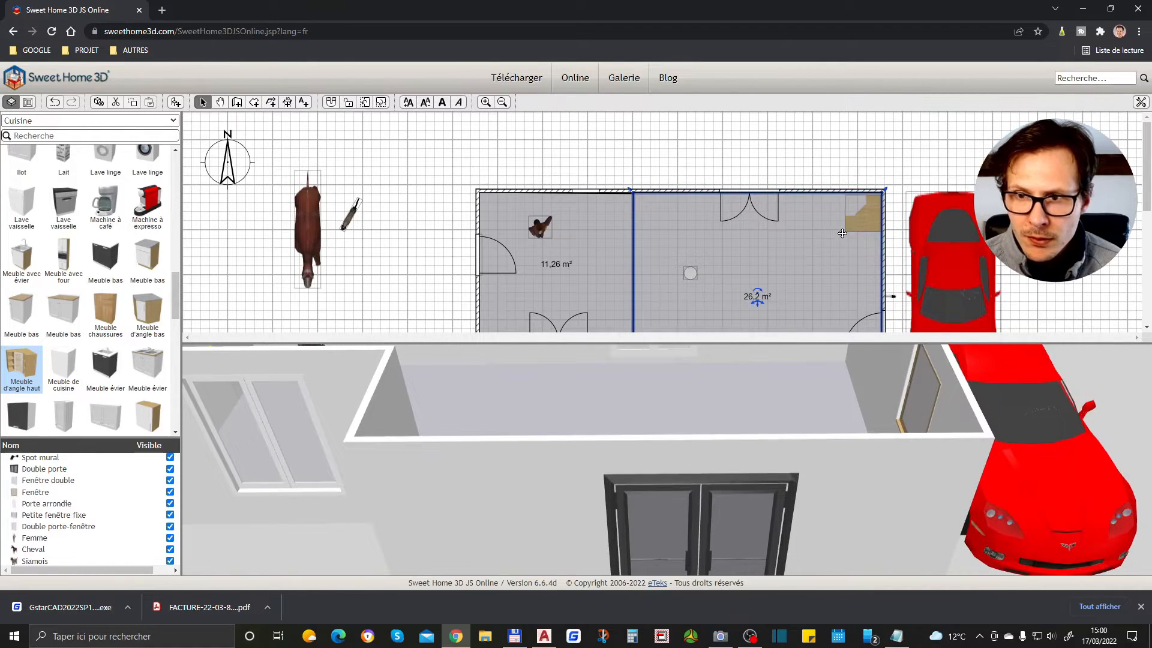
left_click(845, 229)
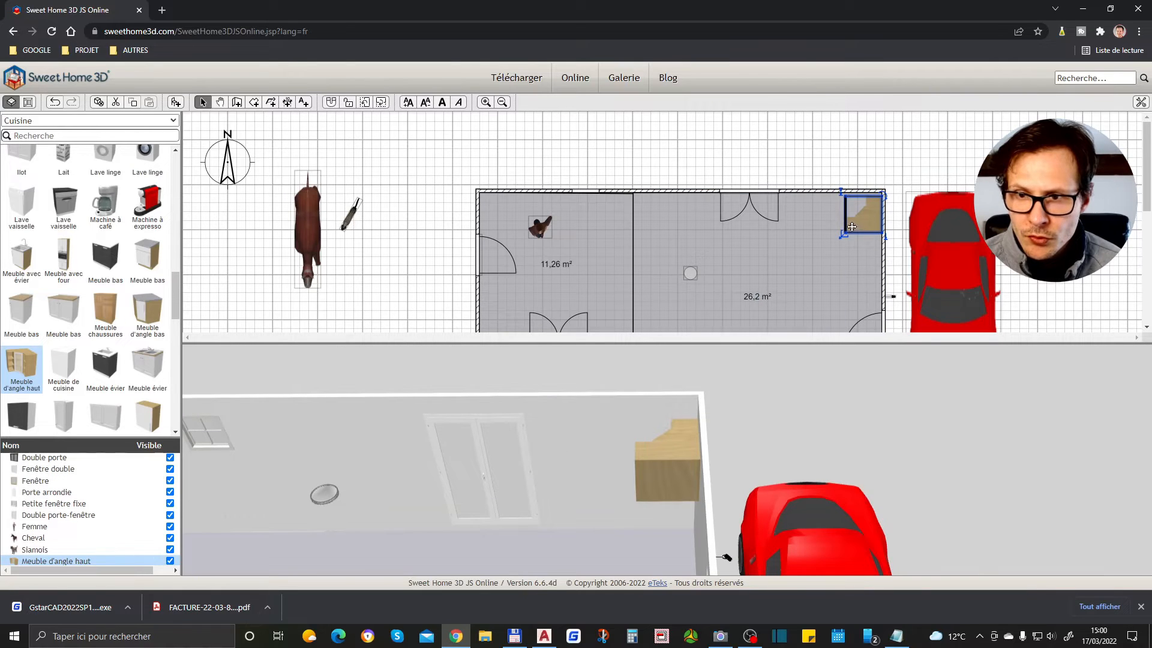
left_click(822, 261)
key("Delete")
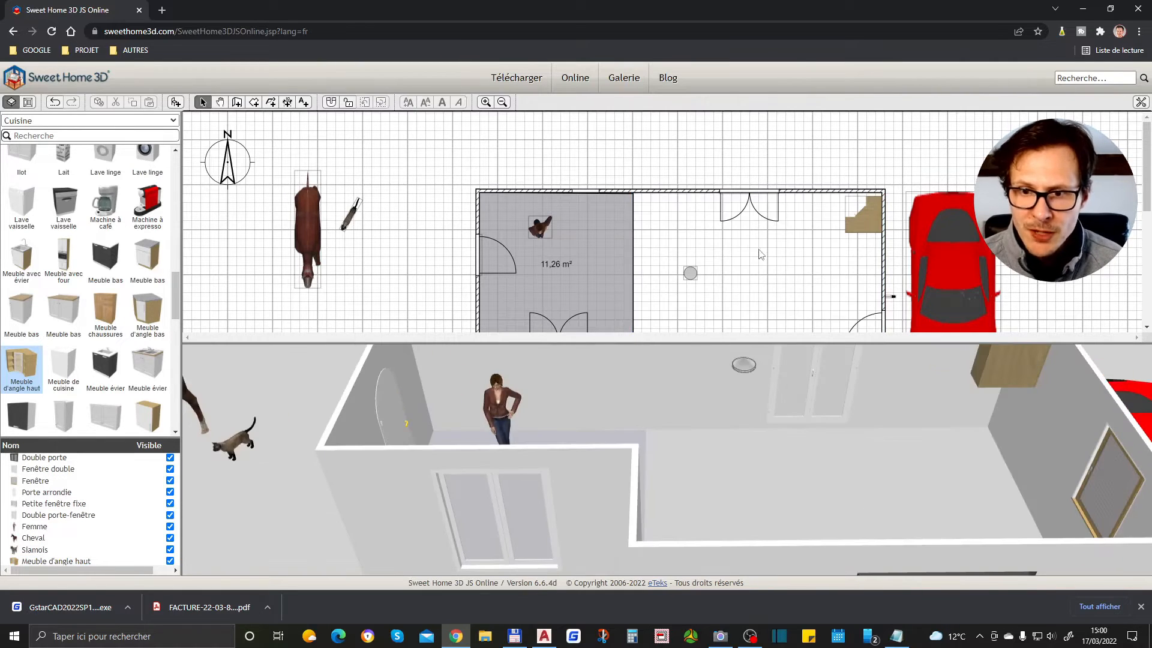
left_click(619, 268)
key("Delete")
- Rotate the Meuble d'angle haut a quarter turn counterclockwise so its open front faces southwest into the room
left_click(862, 220)
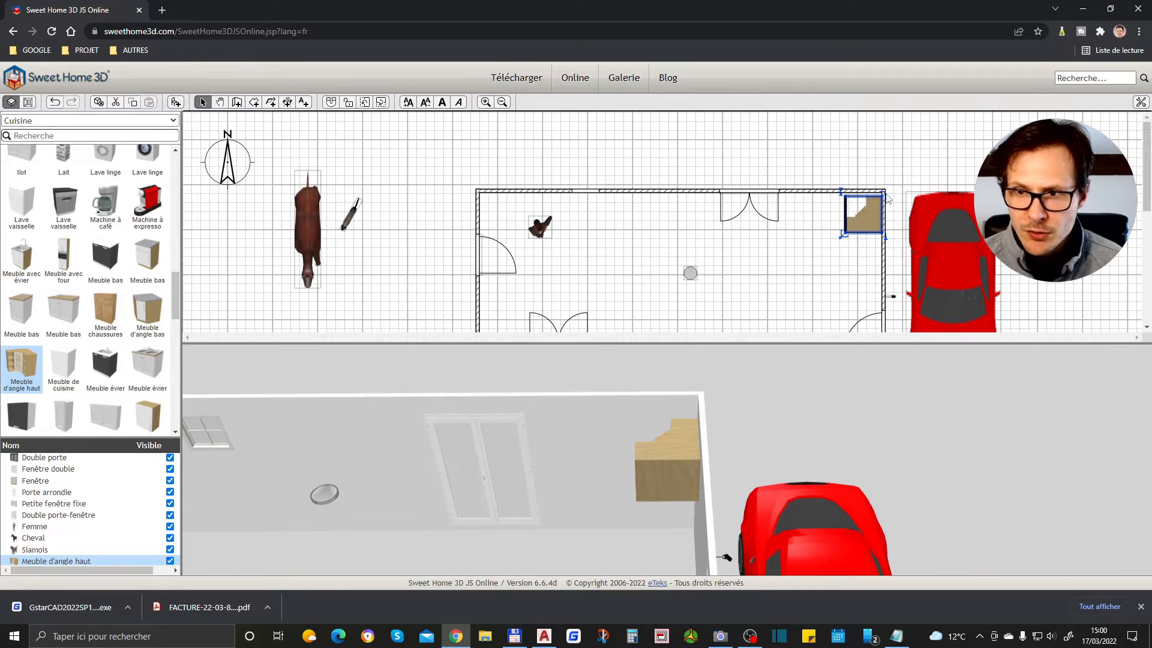
left_click_drag(882, 195, 833, 186)
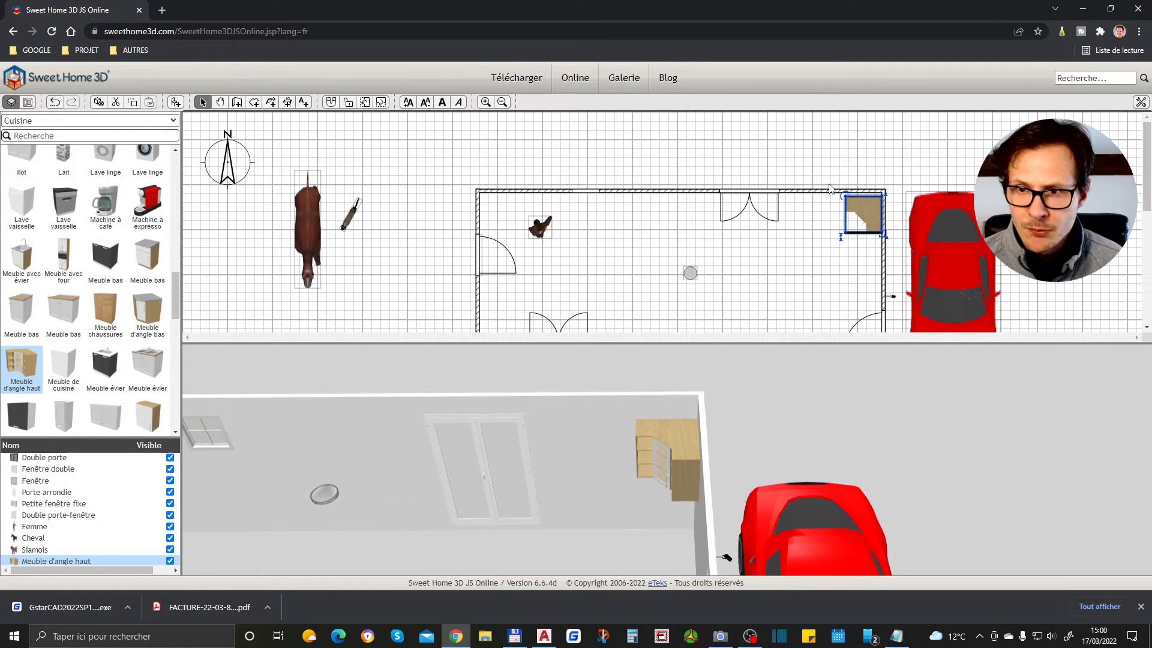
left_click(892, 200)
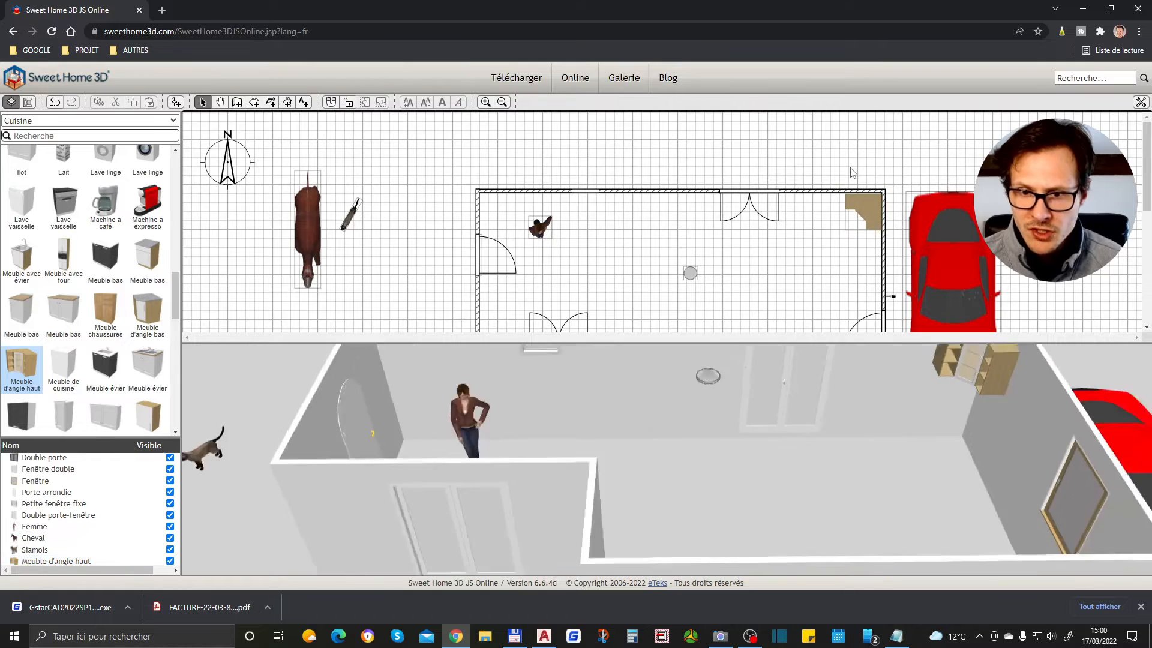
left_click(864, 212)
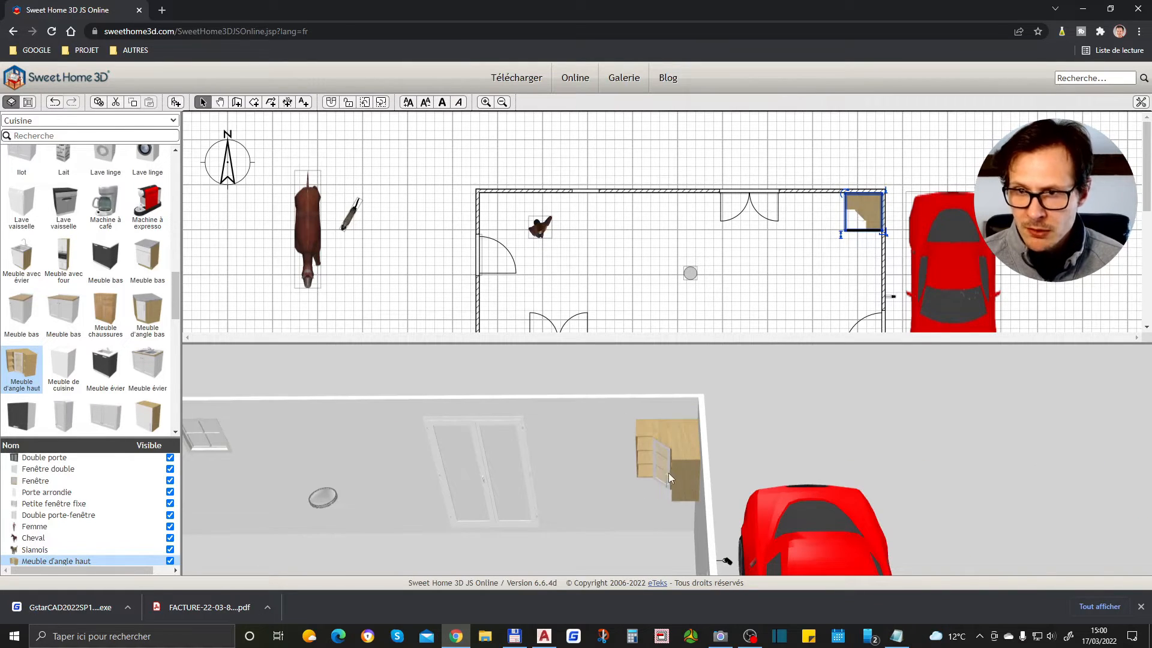
- Insert a Lave linge with a dark round door against the north wall, between the double window and the corner cabinet
scroll(110, 233, "up", 1)
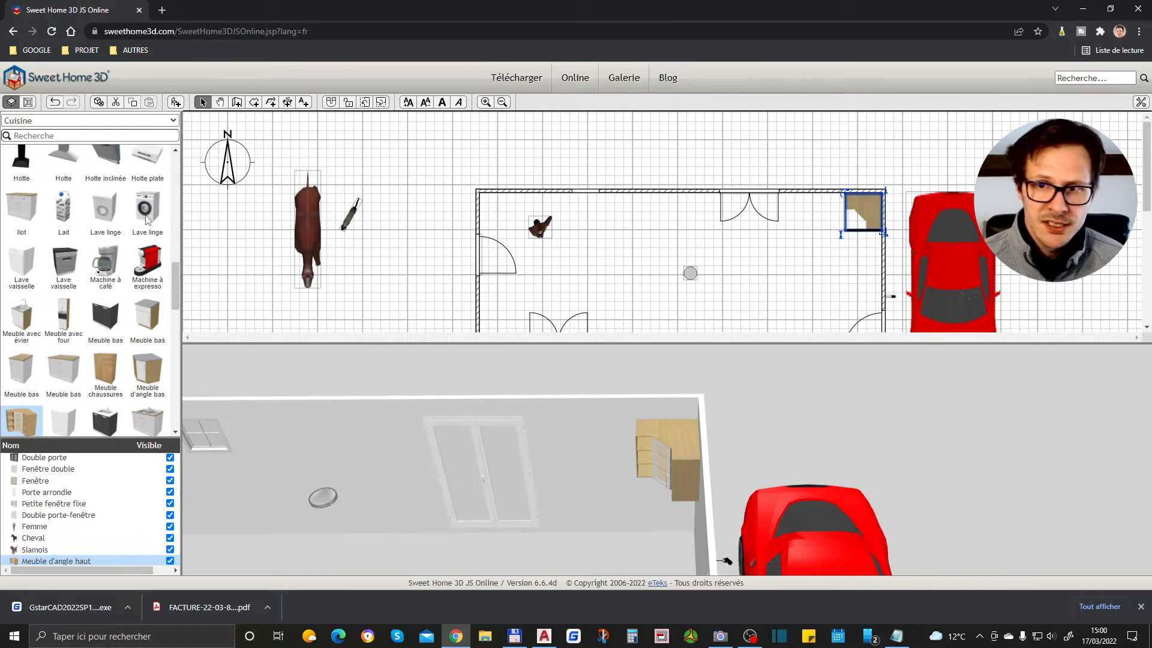
left_click(147, 217)
left_click_drag(141, 217, 809, 195)
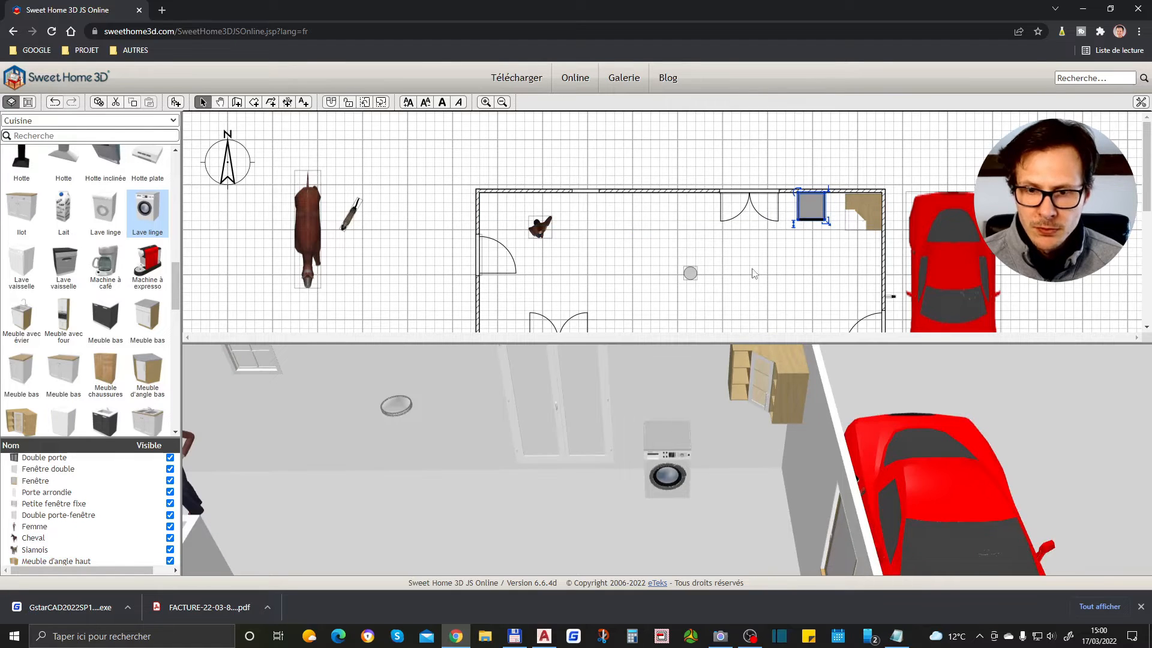
- Place a Lait carton on top of the washing machine and check it in the 3D view
left_click_drag(60, 212, 806, 207)
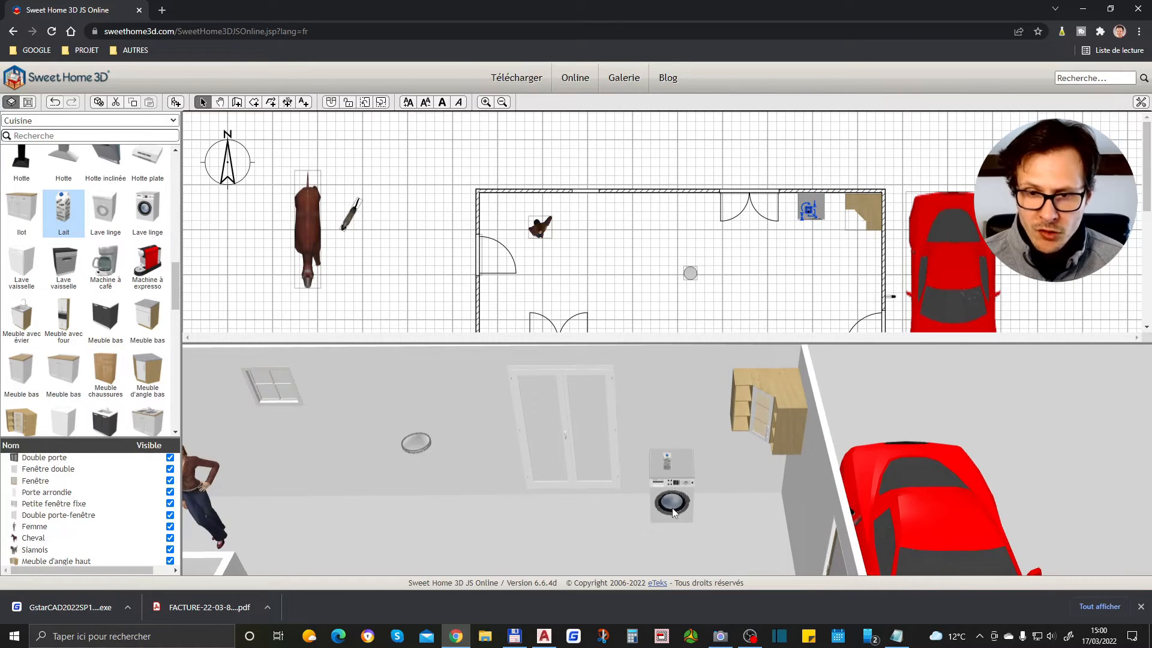
scroll(672, 510, "up", 8)
scroll(710, 460, "down", 4)
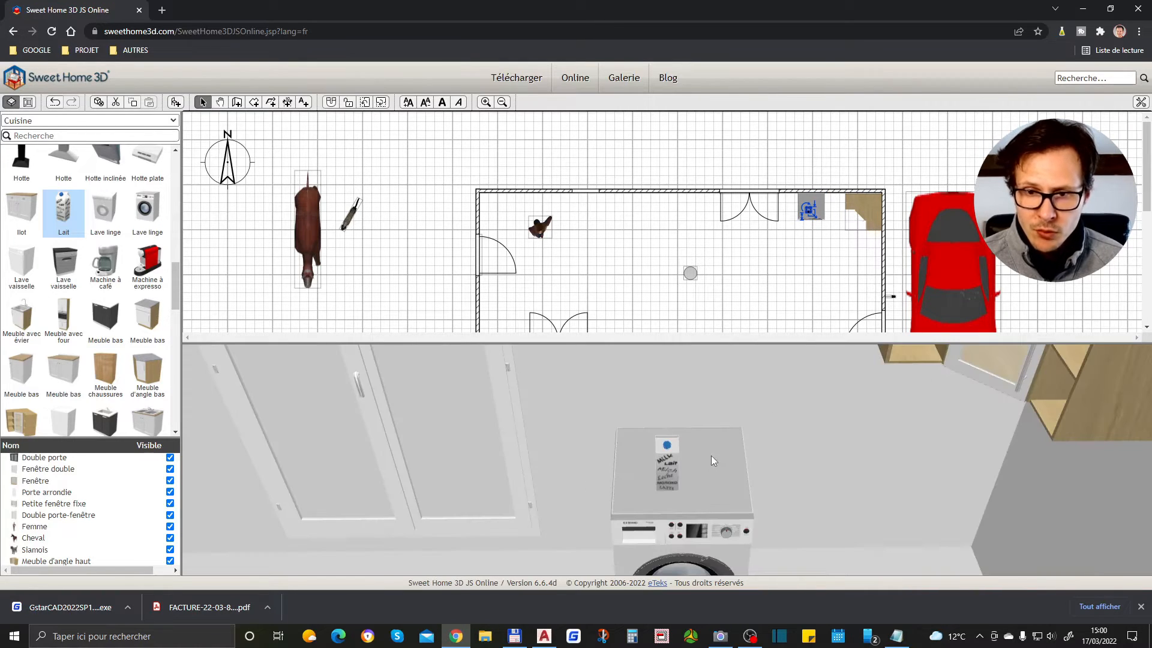
scroll(743, 440, "down", 5)
scroll(688, 560, "up", 3)
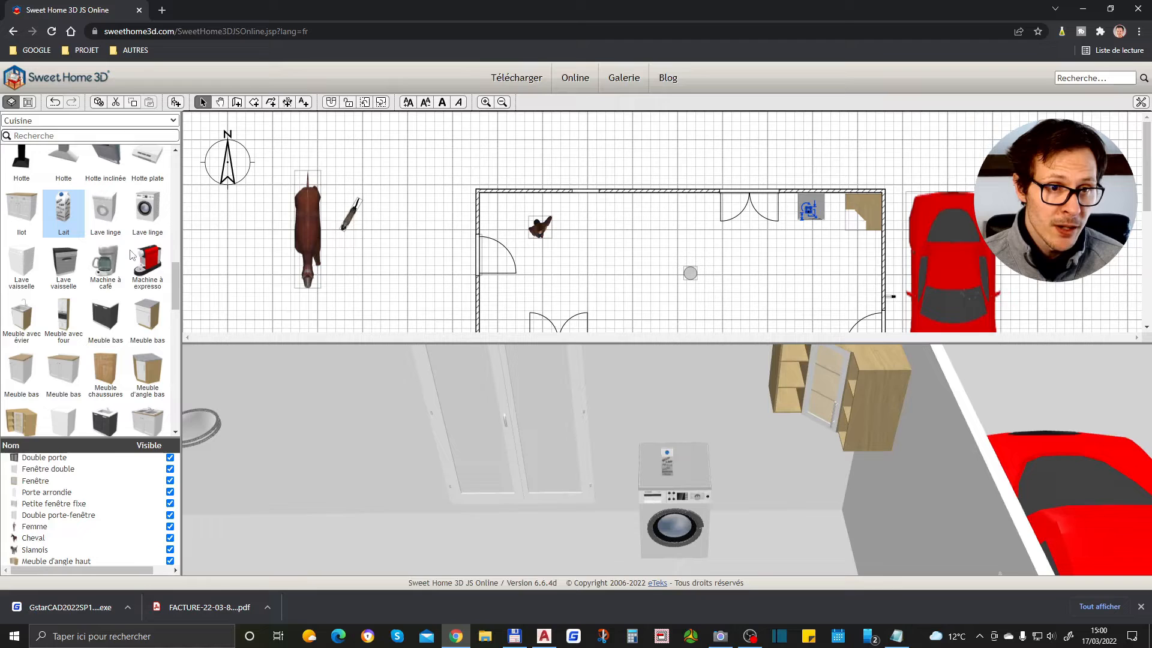
- Place a Hot dog on top of the corner cabinet and a Hamburger beside the milk on the washing machine
scroll(133, 259, "up", 1)
left_click_drag(150, 161, 643, 419)
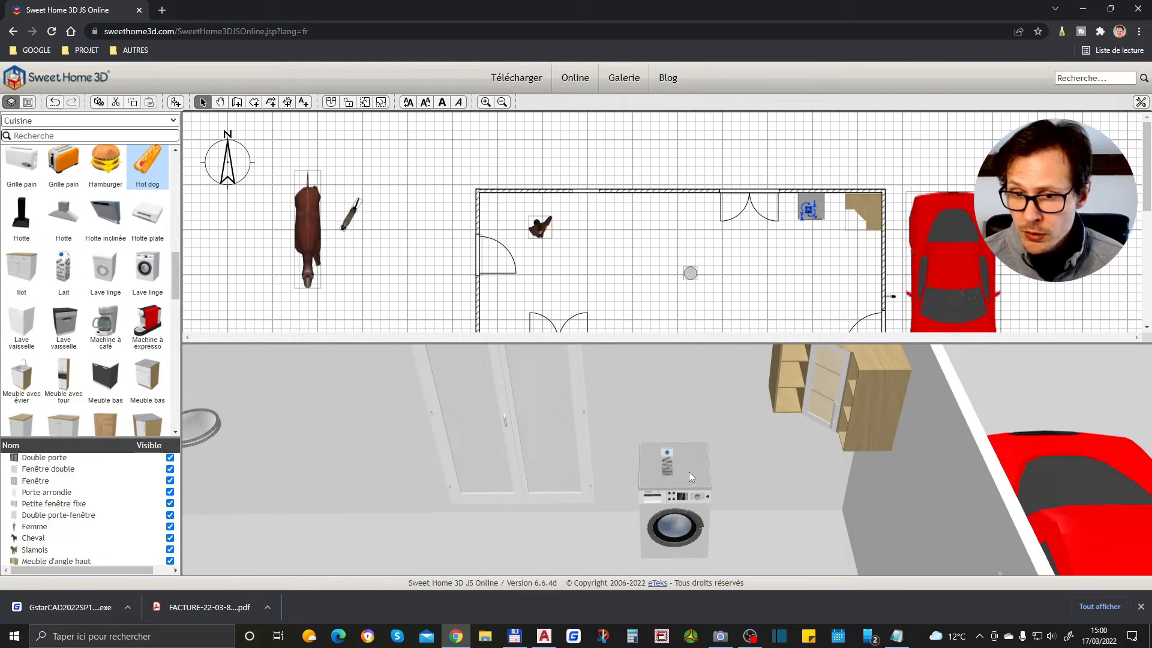
left_click_drag(150, 161, 868, 208)
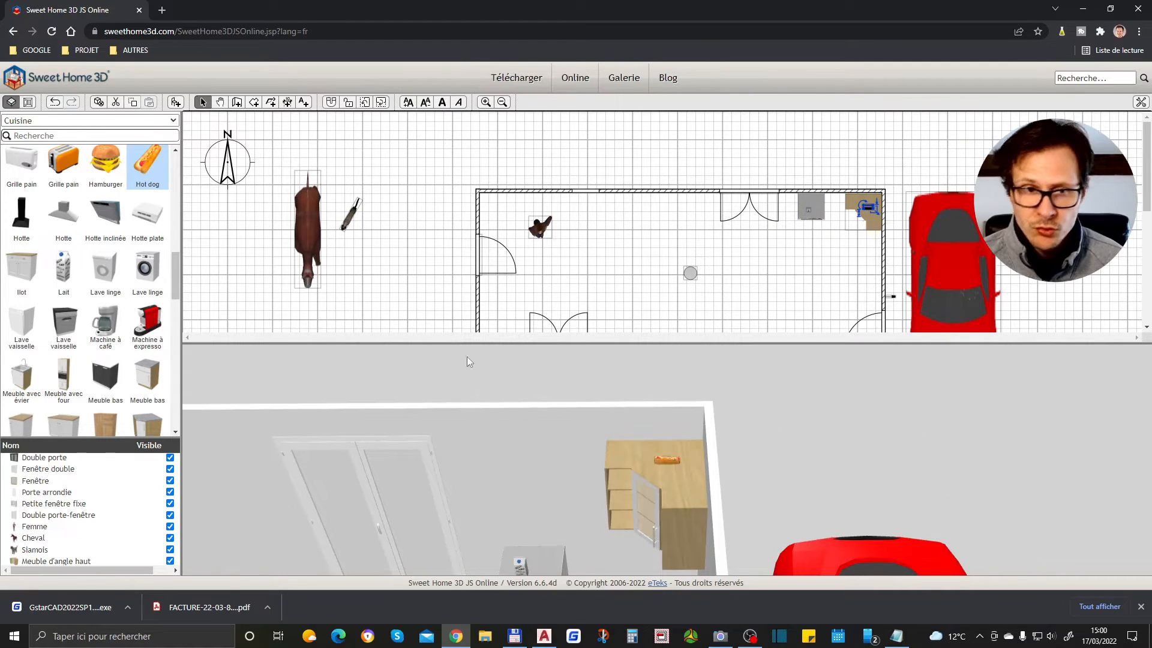
left_click(103, 175)
left_click_drag(106, 167, 809, 200)
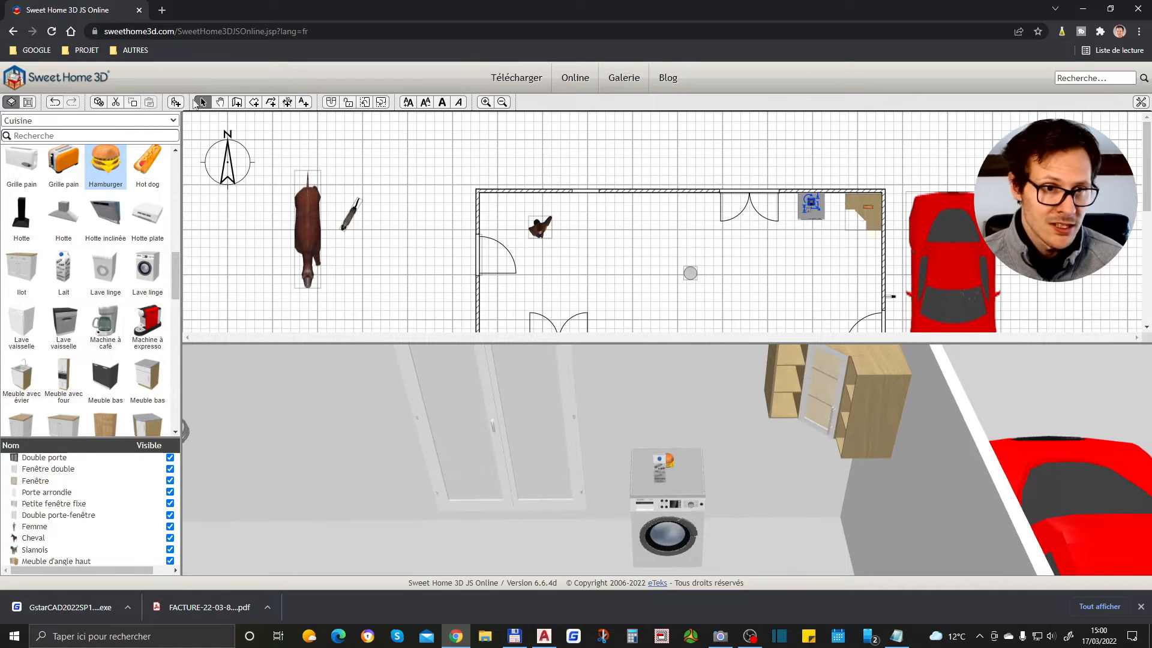
- Insert a black Cuisinère west of the double window and an Evier near the northwest corner, both against the north wall
scroll(134, 275, "down", 3)
scroll(74, 392, "down", 5)
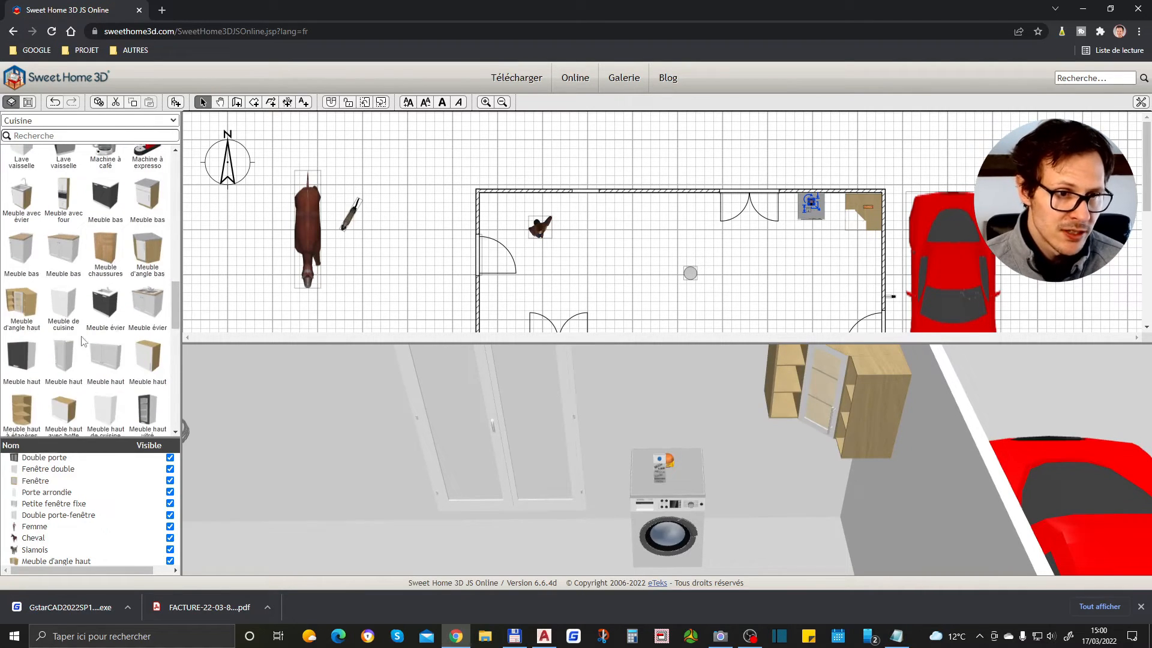
scroll(65, 332, "up", 5)
scroll(106, 313, "up", 4)
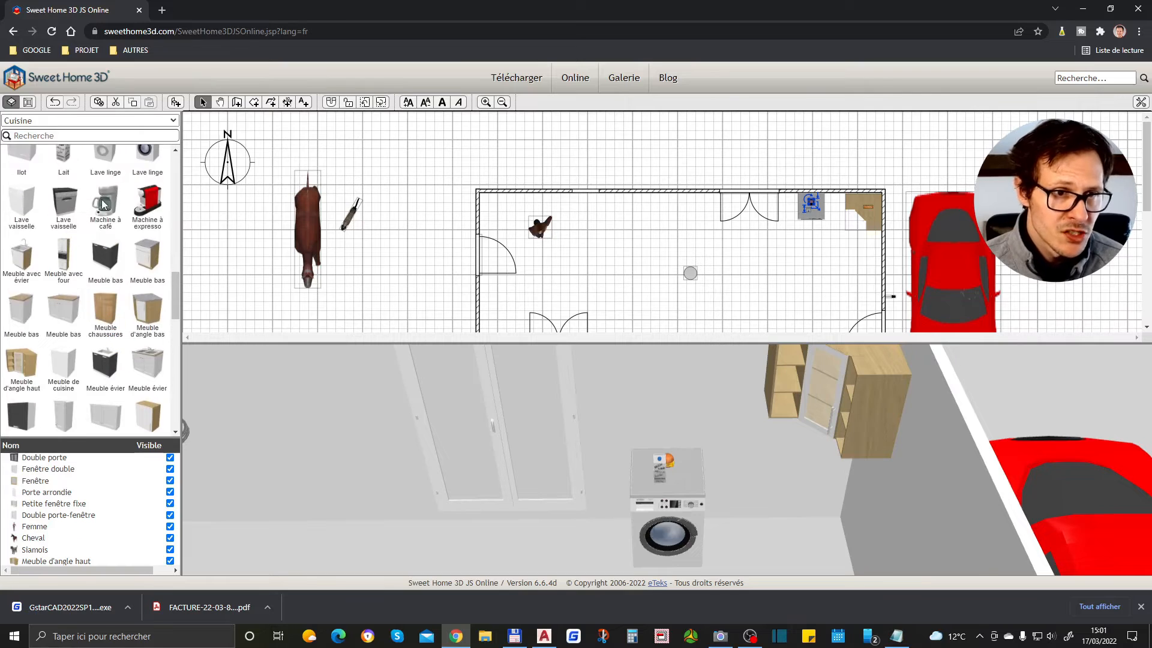
scroll(144, 234, "up", 5)
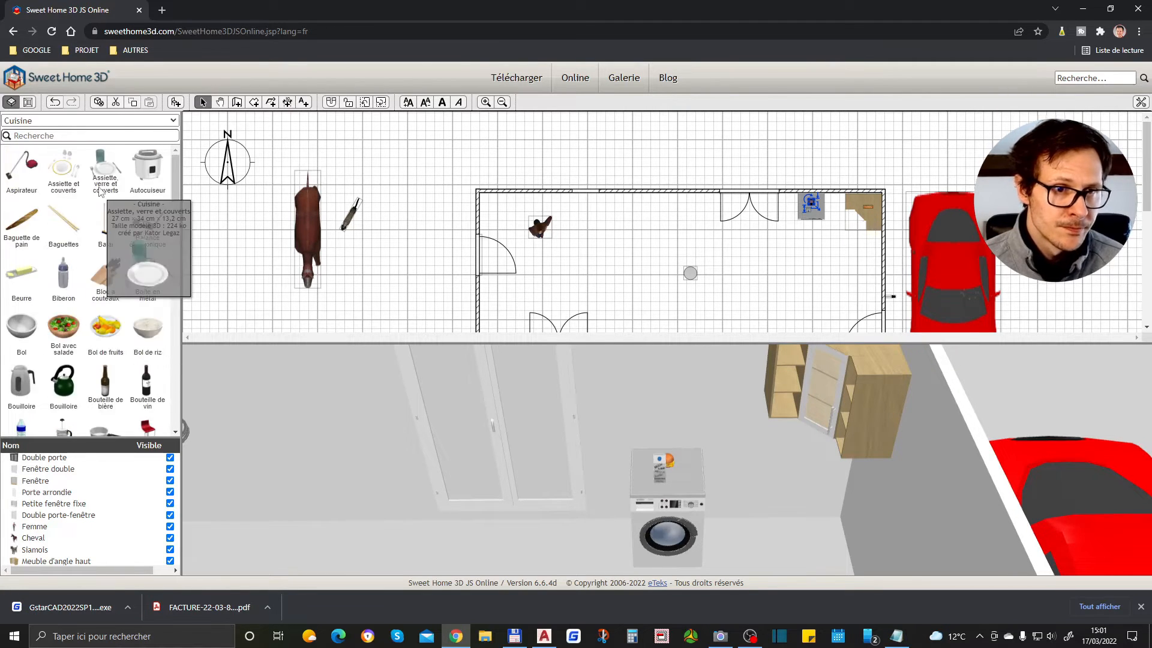
scroll(91, 336, "down", 5)
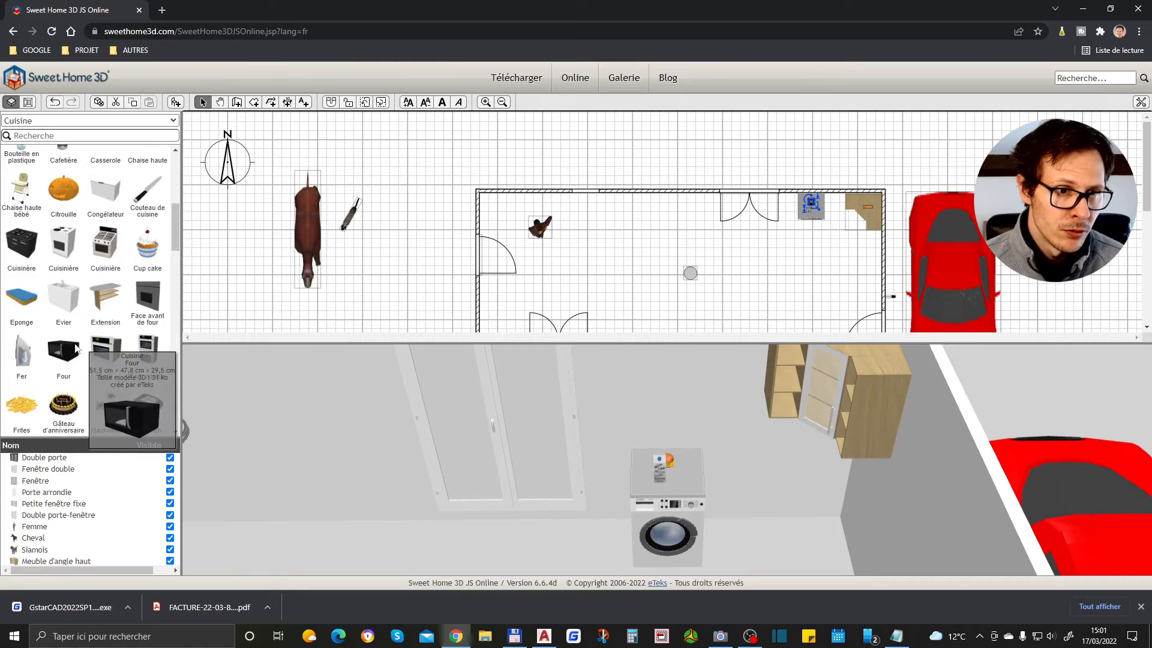
left_click_drag(37, 235, 673, 207)
scroll(683, 483, "up", 5)
mouse_move(686, 208)
left_mouse_down()
mouse_move(670, 214)
mouse_move(670, 199)
left_mouse_up()
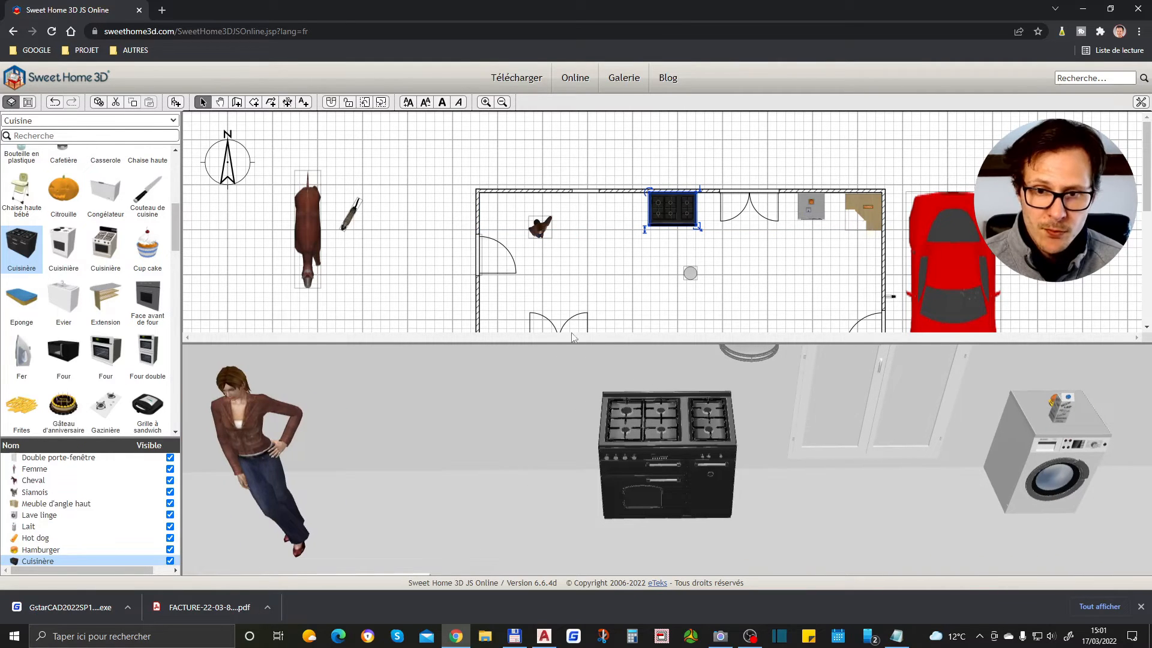
left_click_drag(60, 304, 506, 193)
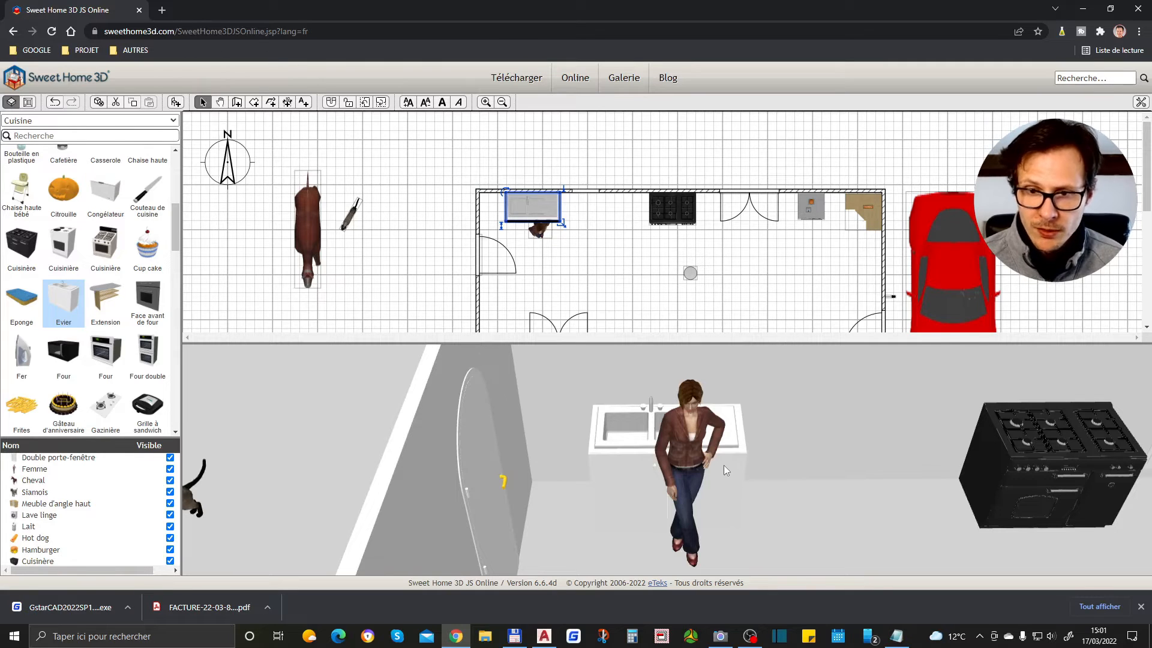
- Place a Cup cake and a Couteau de cuisine on the sink's draining board
left_click(150, 267)
left_click_drag(160, 268, 550, 207)
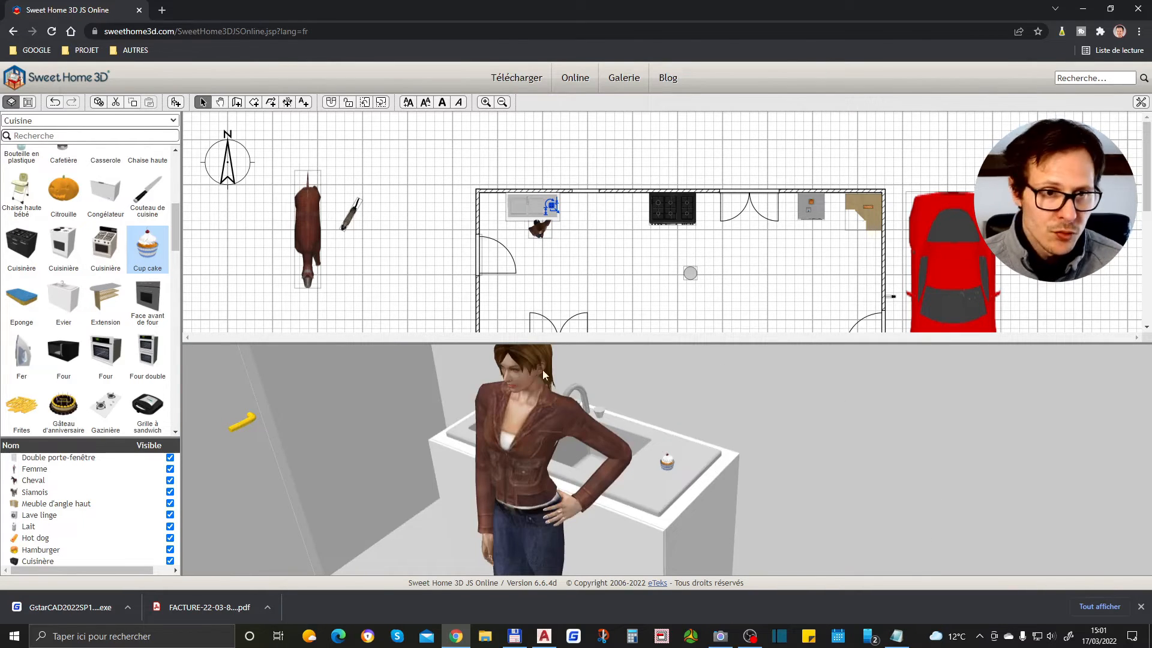
left_click_drag(144, 211, 548, 206)
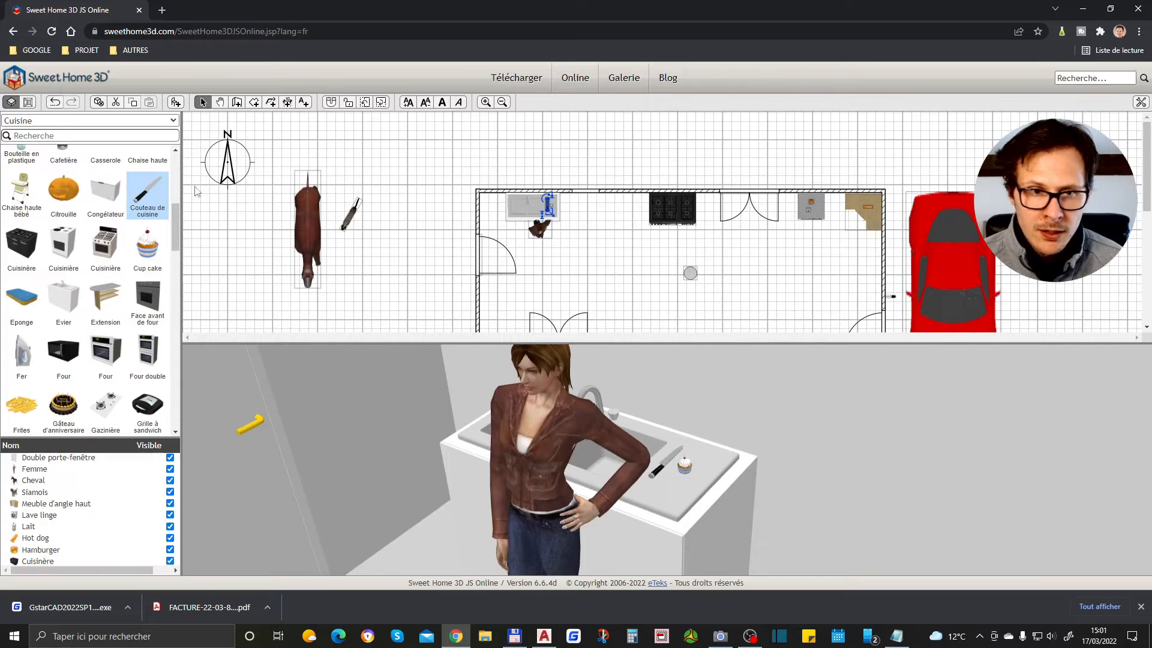
- Add an Eponge on the sink's draining board, just south of the knife and cupcake
left_click_drag(27, 313, 536, 207)
left_click_drag(809, 481, 743, 504)
left_click_drag(535, 207, 550, 212)
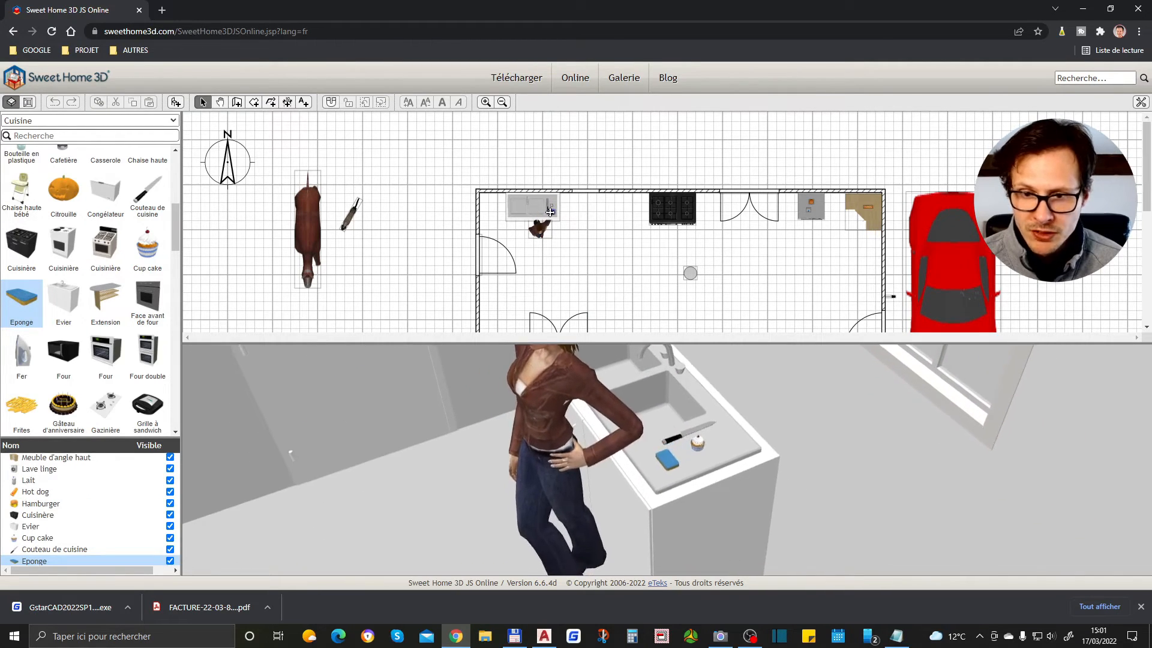
left_click_drag(693, 415, 765, 390)
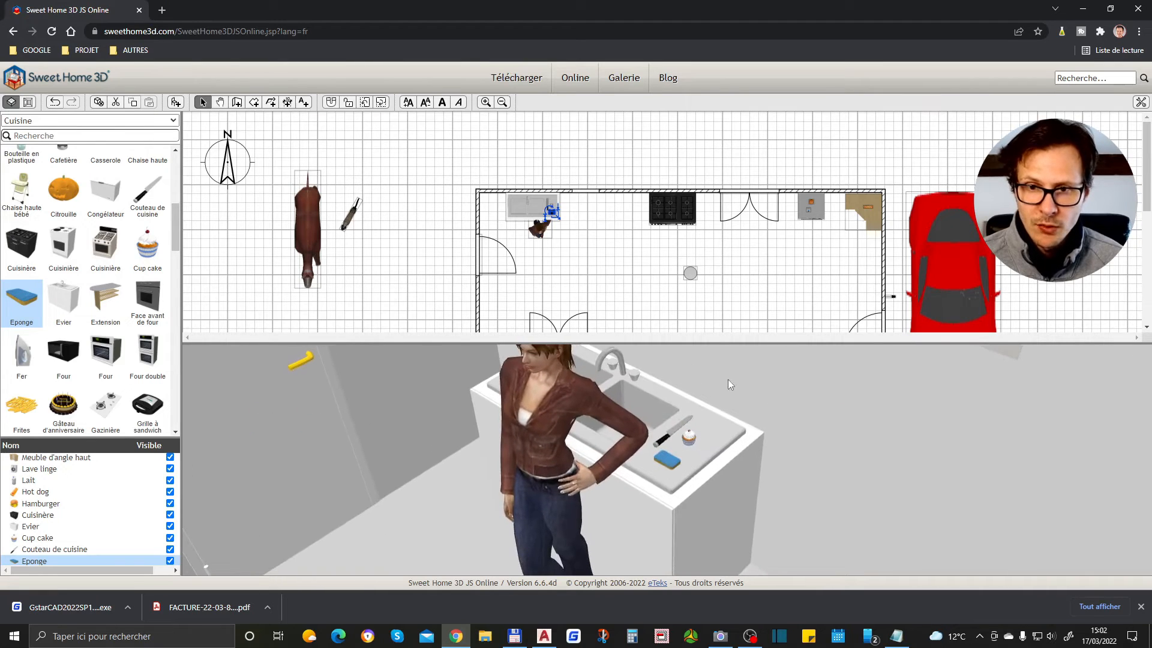
left_click(629, 283)
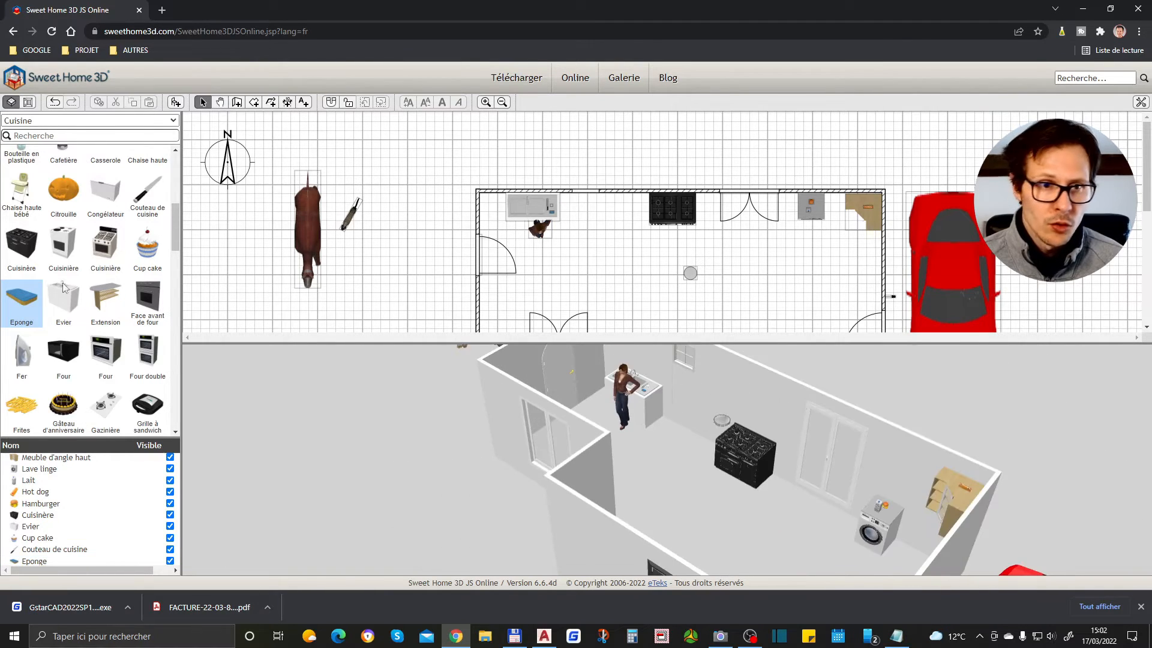
- Insert an Escalier ¼ tournant from the Escaliers category into the middle of the eastern room
left_click(40, 120)
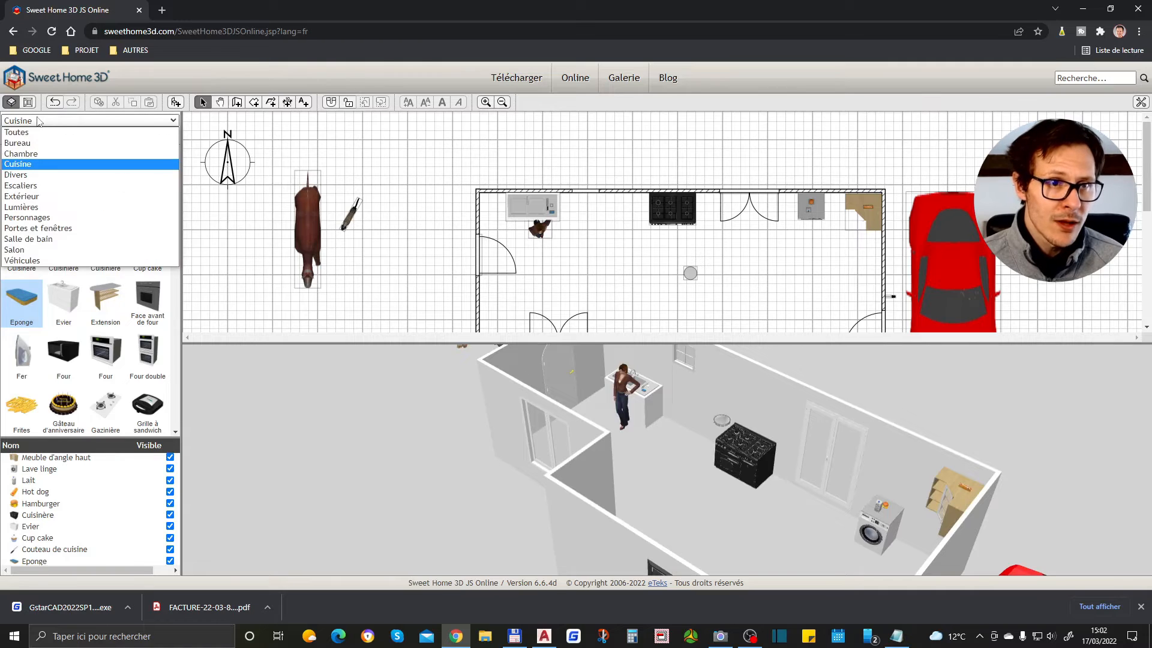
left_click(38, 186)
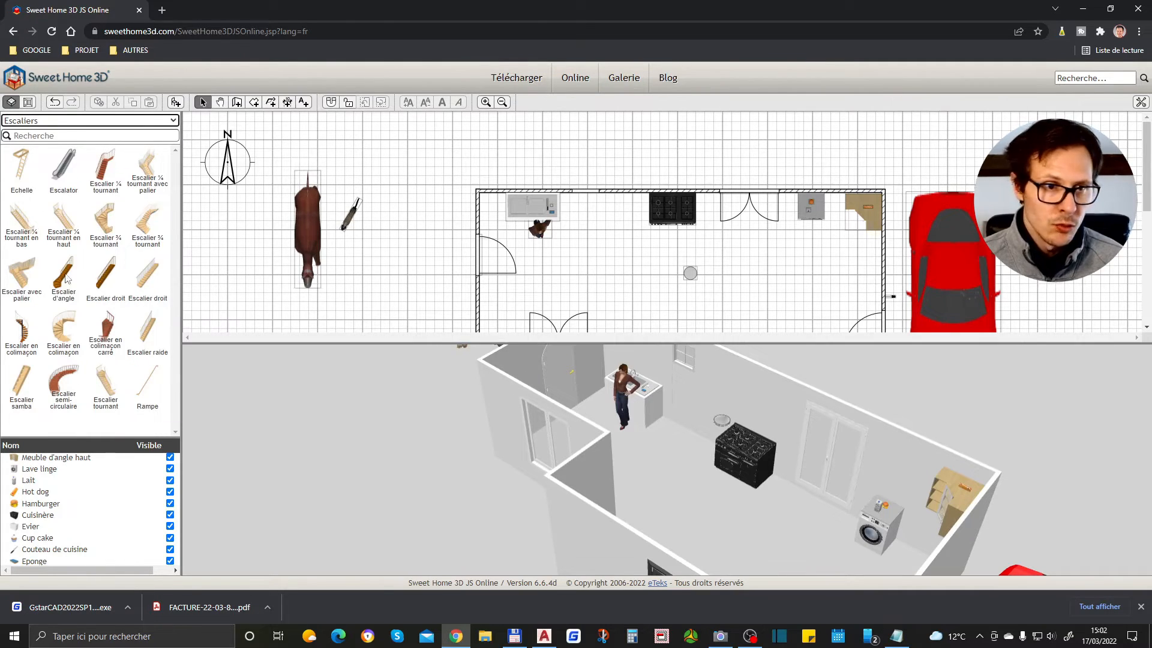
left_click(108, 224)
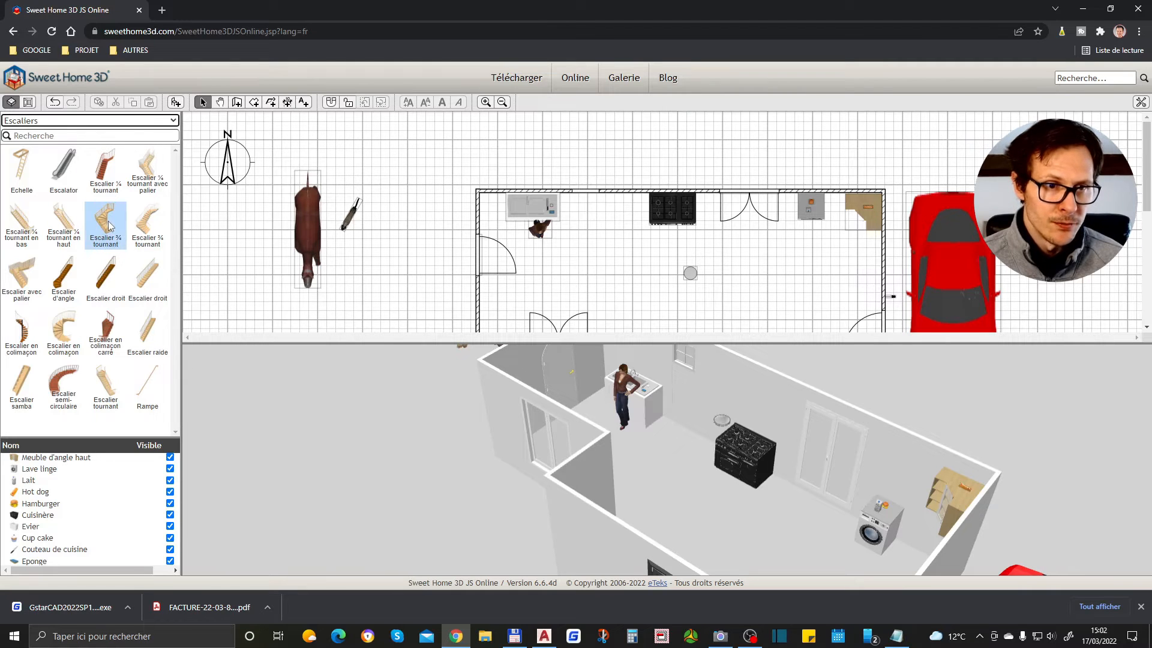
left_click_drag(108, 236, 716, 258)
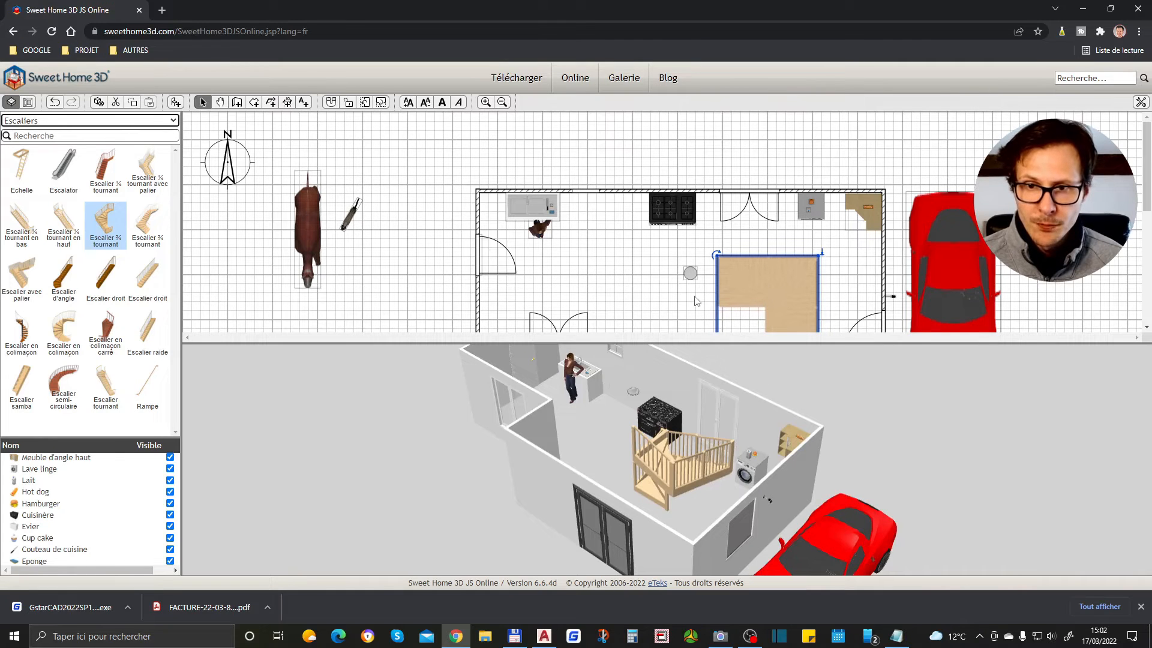
- Rotate the staircase a quarter turn clockwise and move it near the eastern room's southwest corner
left_click_drag(694, 296, 684, 289)
left_click(757, 294)
mouse_move(771, 294)
left_mouse_down()
mouse_move(790, 336)
mouse_move(771, 236)
mouse_move(768, 398)
mouse_move(770, 316)
left_mouse_up()
scroll(853, 235, "down", 3)
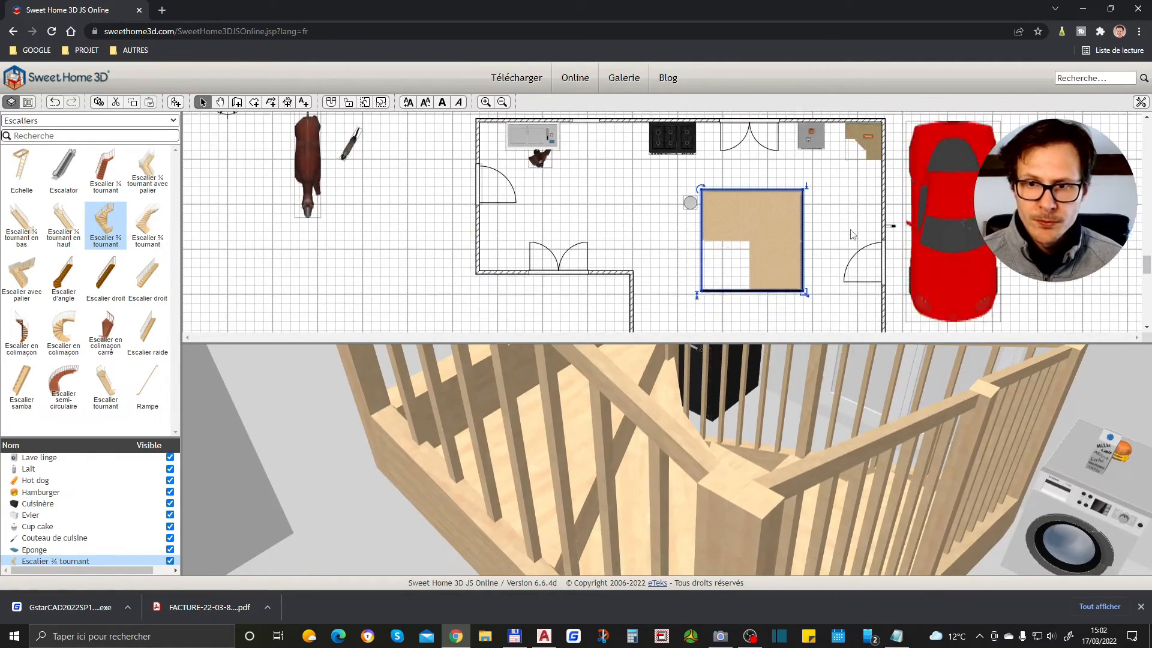
scroll(802, 255, "down", 1)
left_click_drag(712, 160, 693, 257)
mouse_move(759, 305)
left_mouse_down()
mouse_move(770, 306)
mouse_move(761, 303)
left_mouse_up()
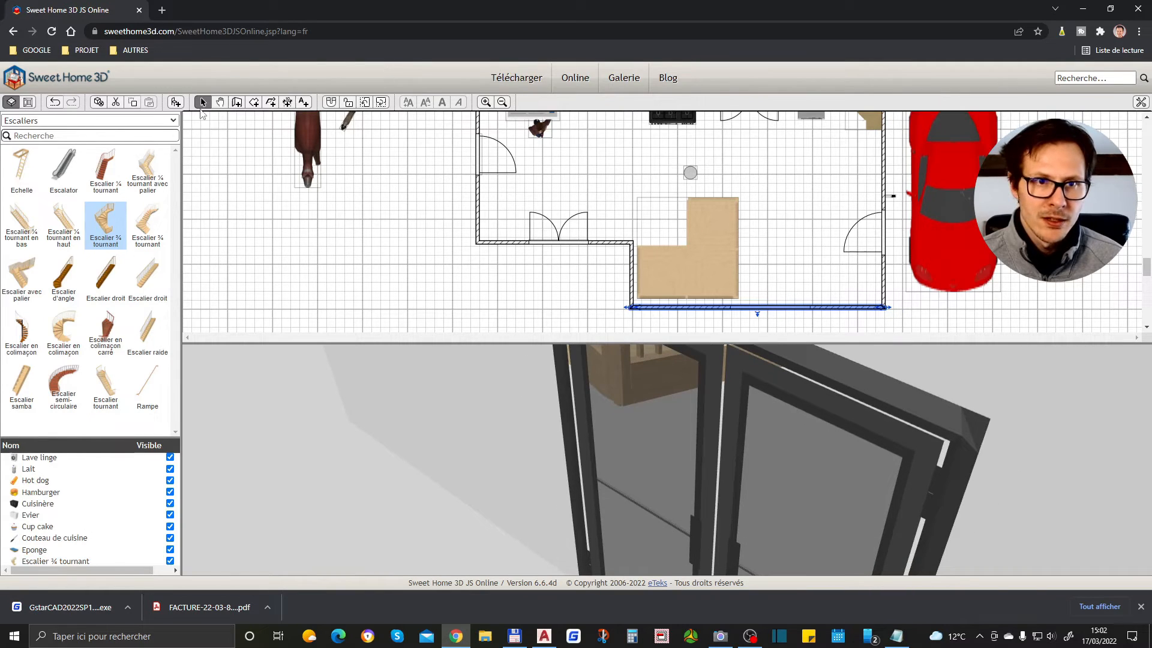
- Move the double door east along the south wall, away from the staircase
left_click(796, 287)
left_click_drag(781, 308, 810, 310)
left_click(794, 260)
- Rotate the staircase another quarter turn clockwise and fit it tight into the southwest corner between the two walls
left_click(668, 268)
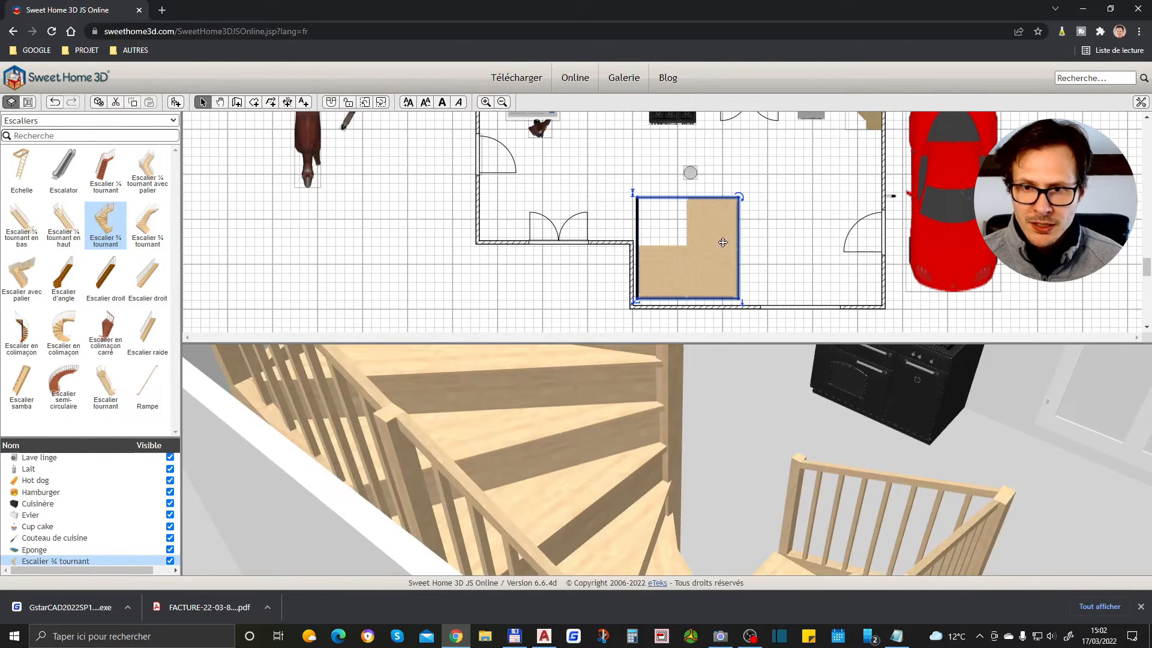
left_click_drag(736, 201, 768, 319)
left_click_drag(700, 276, 675, 293)
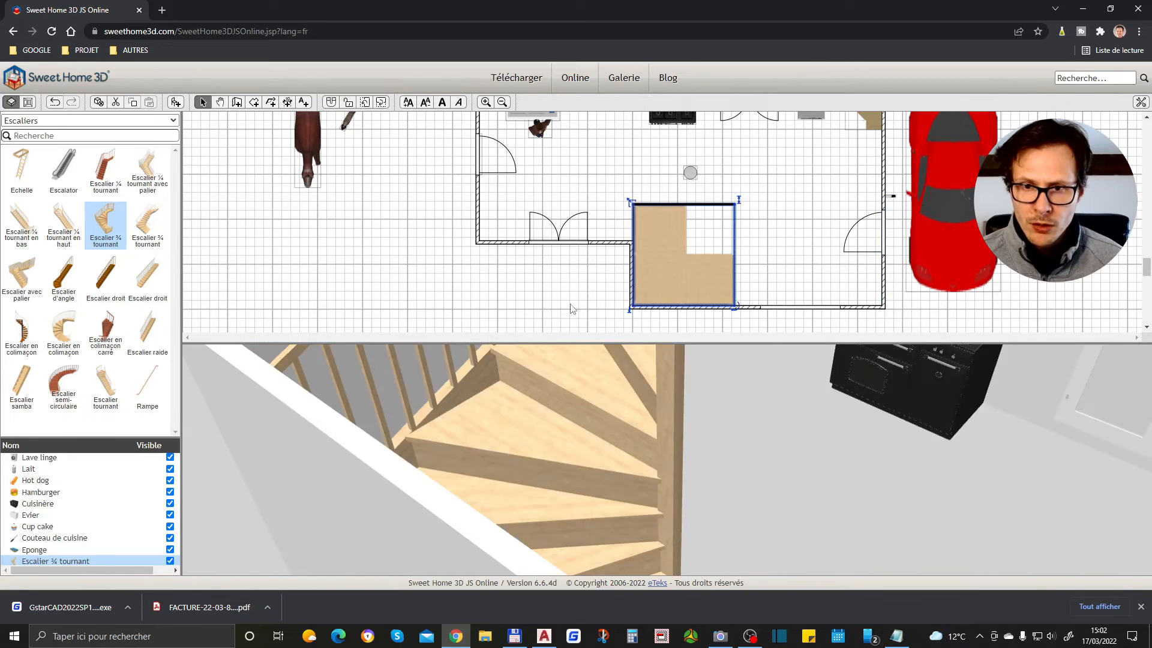
left_click(571, 304)
scroll(674, 448, "down", 3)
left_click_drag(708, 528, 602, 521)
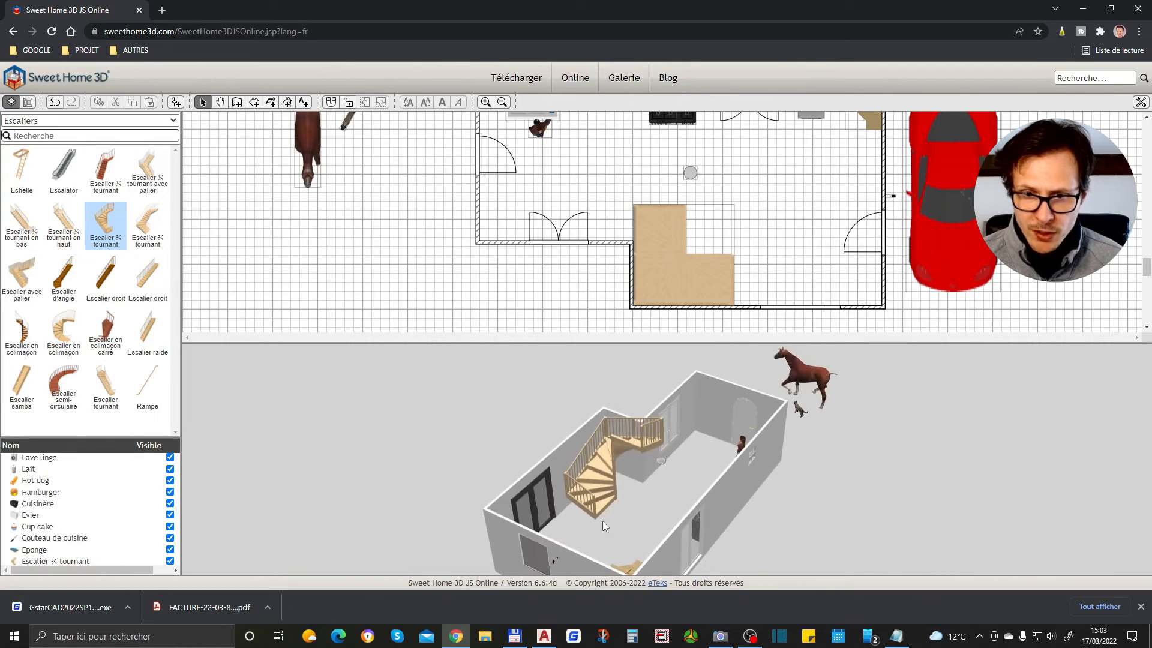
- Insert the black Canapé d'angle from the Salon category into the southeast corner of the eastern room
left_click_drag(627, 444, 833, 494)
left_click_drag(599, 462, 783, 387)
scroll(783, 387, "up", 3)
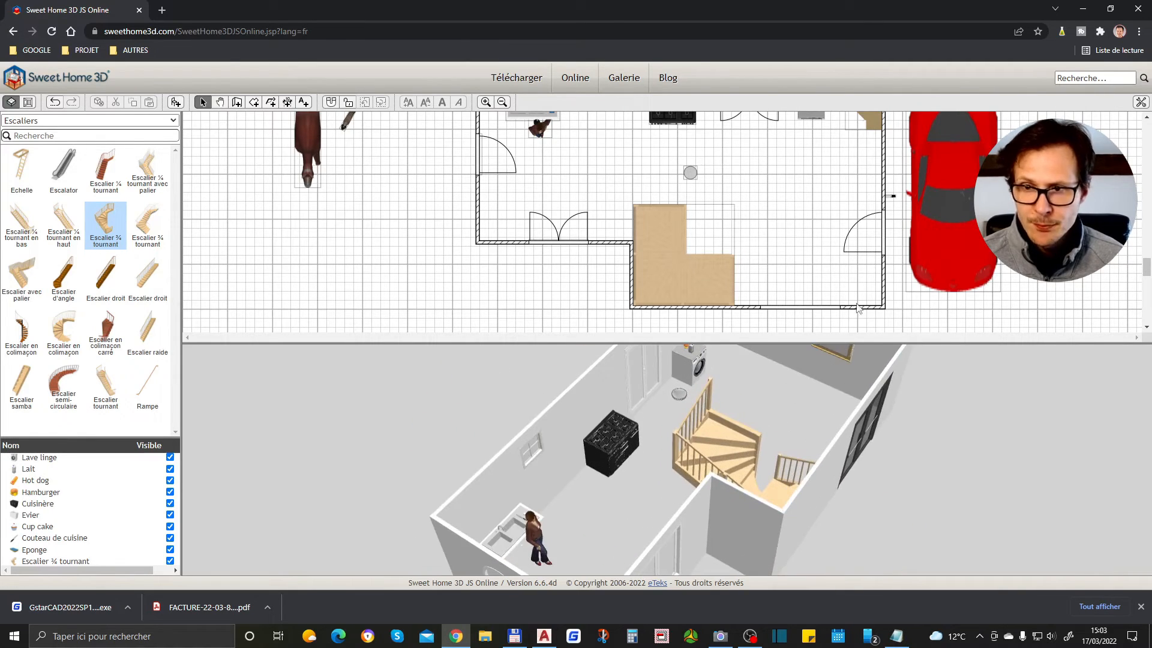
left_click(51, 122)
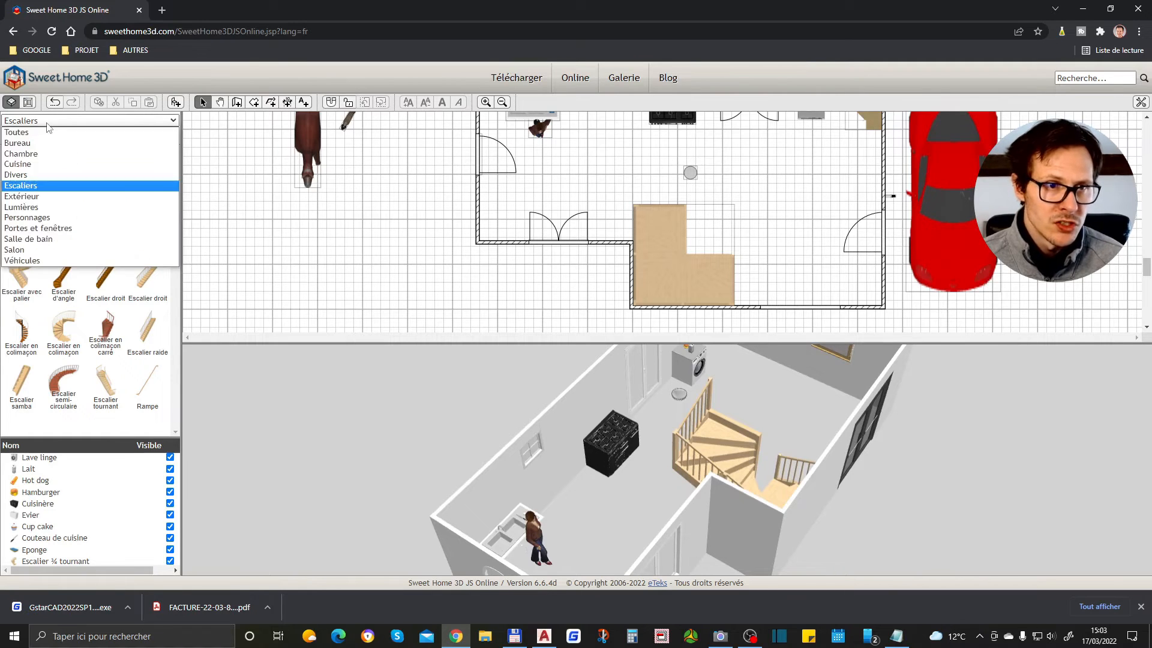
left_click(54, 249)
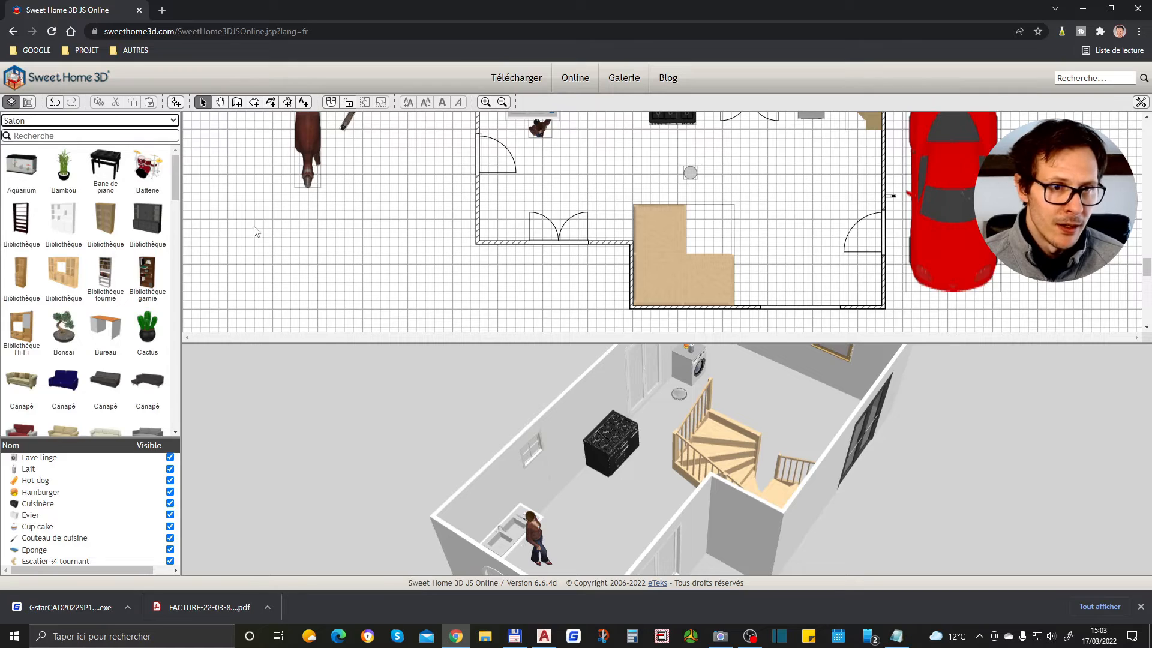
scroll(129, 270, "down", 4)
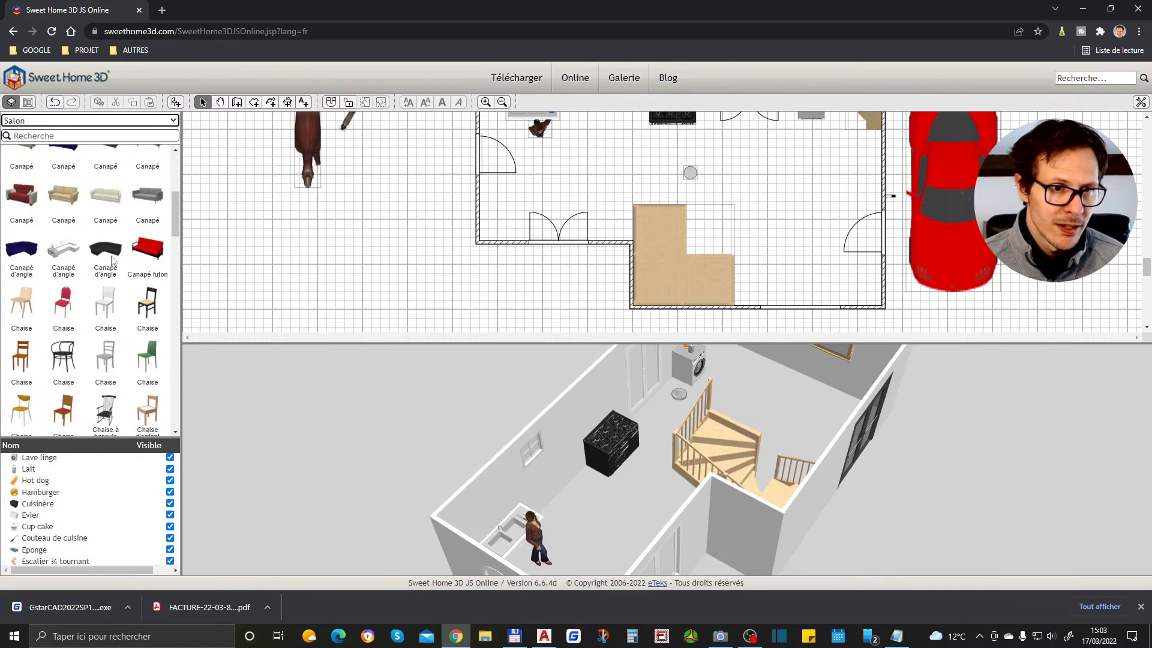
mouse_move(111, 259)
left_click_drag(111, 260, 870, 300)
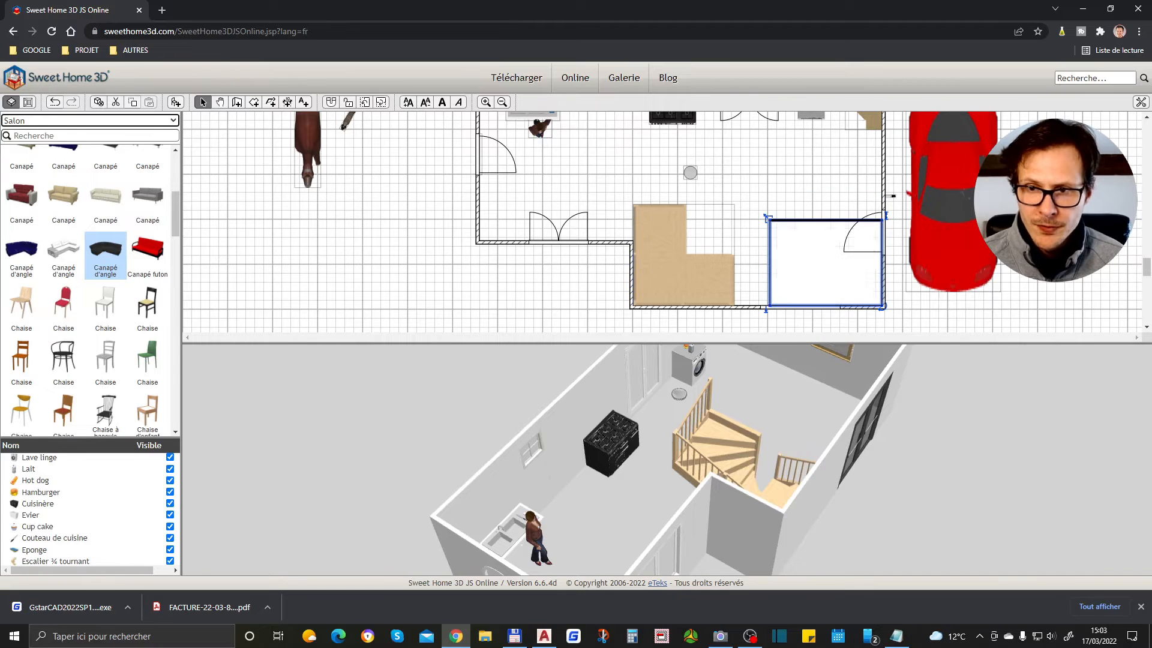
scroll(542, 453, "down", 10)
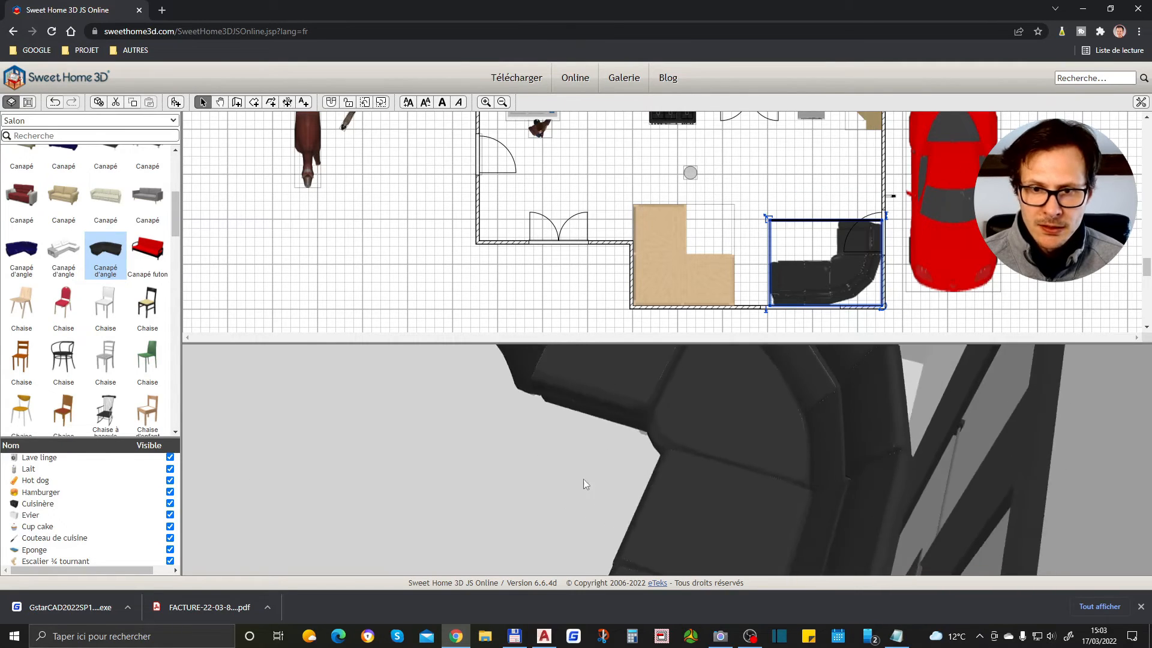
left_click_drag(666, 472, 646, 449)
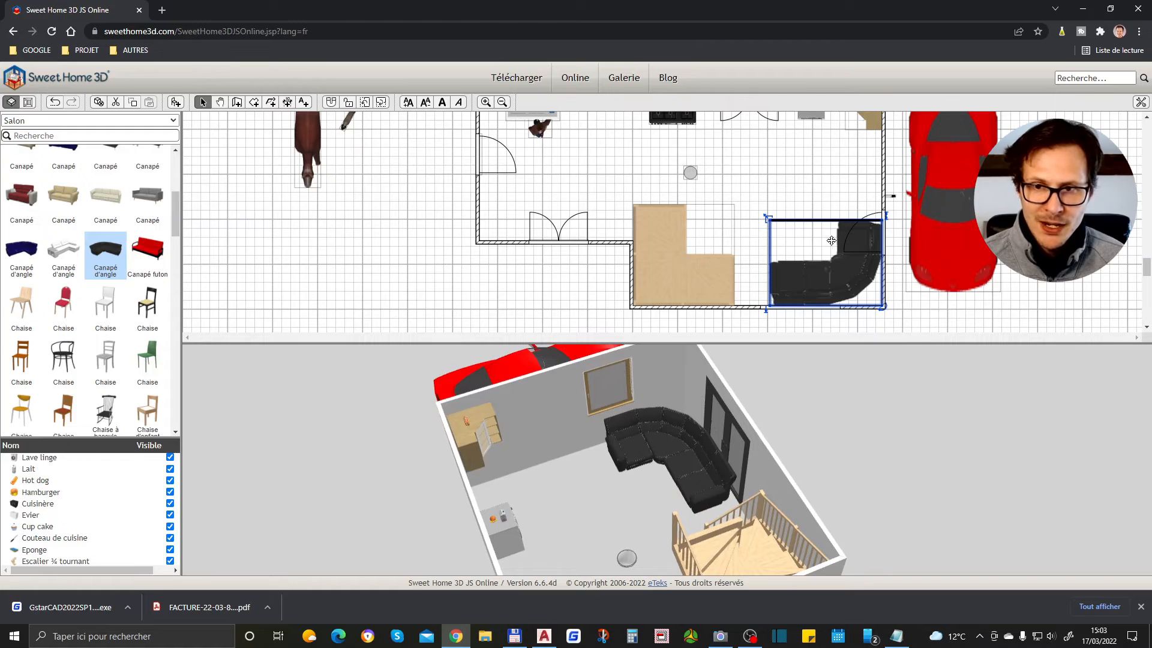
- Rotate the corner sofa a quarter turn counter-clockwise and move it north along the east wall, clear of the double door
left_click_drag(883, 307, 893, 309)
key("ctrl+z")
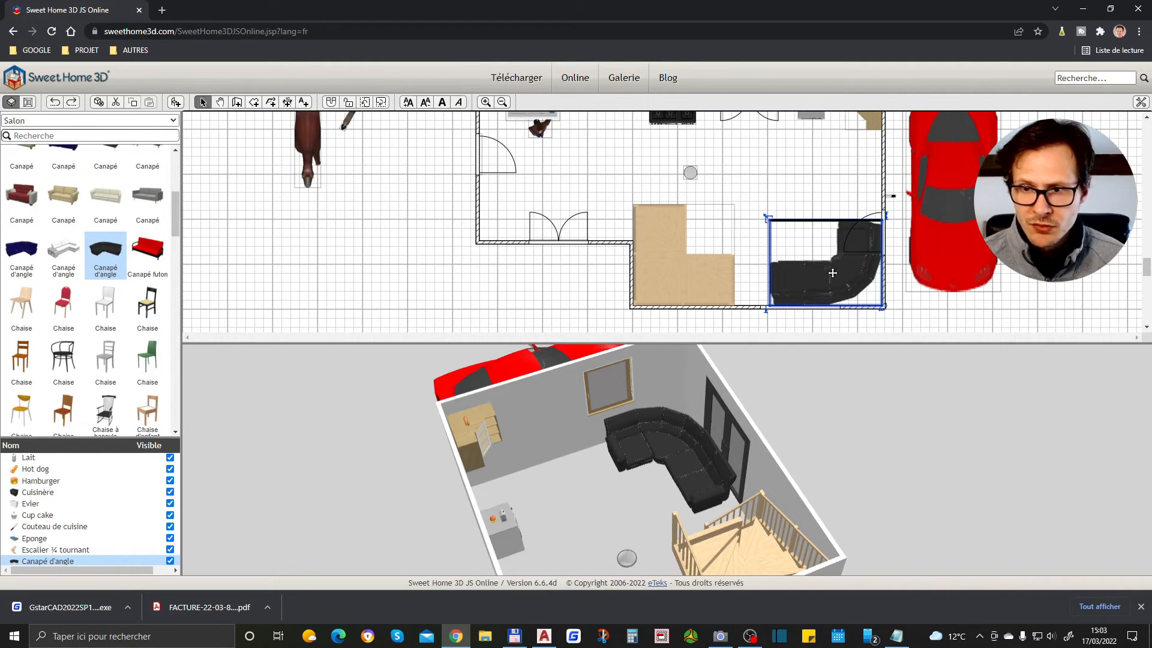
left_click_drag(832, 273, 816, 264)
left_click_drag(859, 298, 858, 189)
left_click_drag(841, 252, 869, 248)
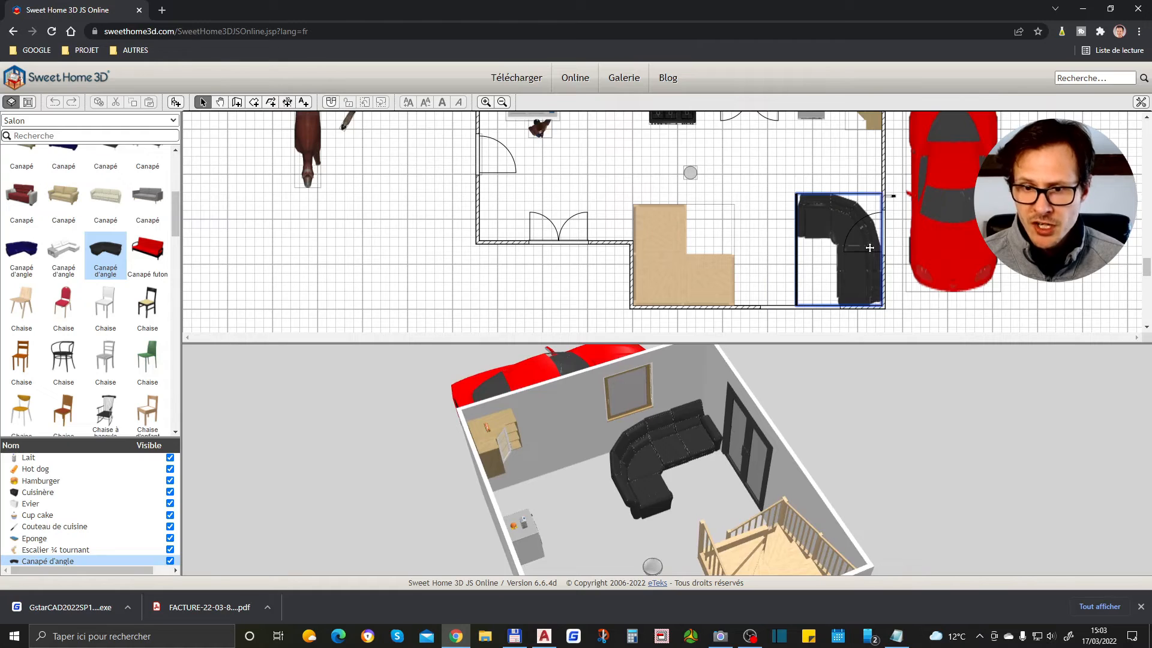
left_click_drag(869, 248, 877, 200)
left_click_drag(779, 434, 500, 480)
left_click(605, 320)
- Insert a Meuble Hi-Fi from the Salon category near the southeast corner, beside the double door
scroll(780, 276, "up", 1)
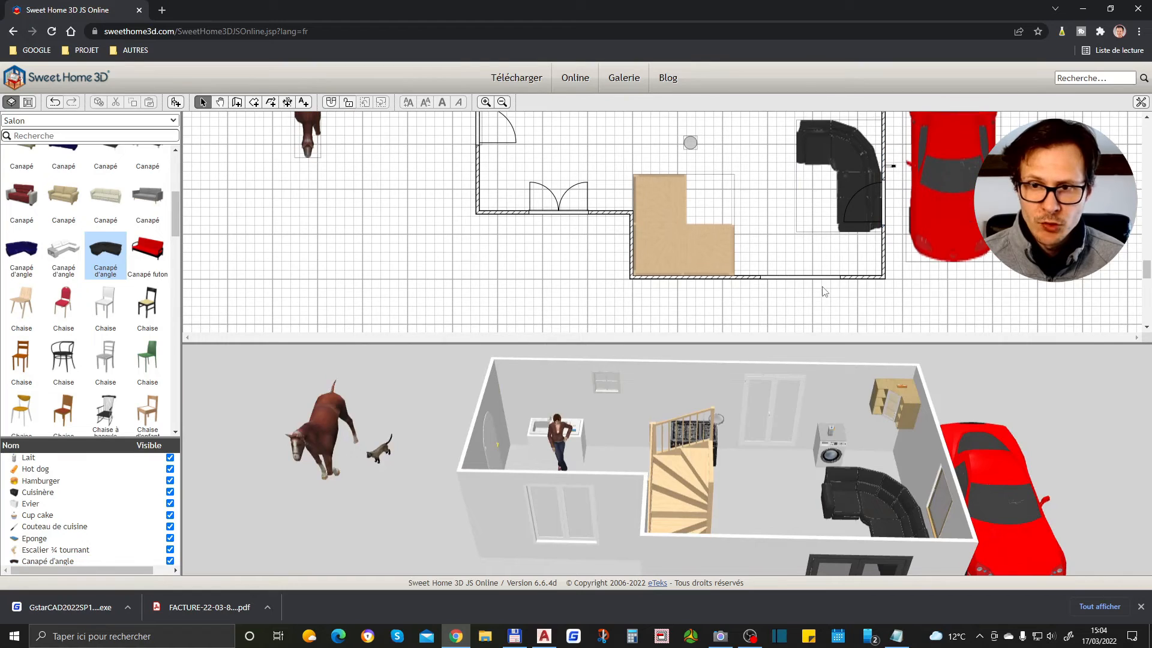
scroll(60, 270, "down", 5)
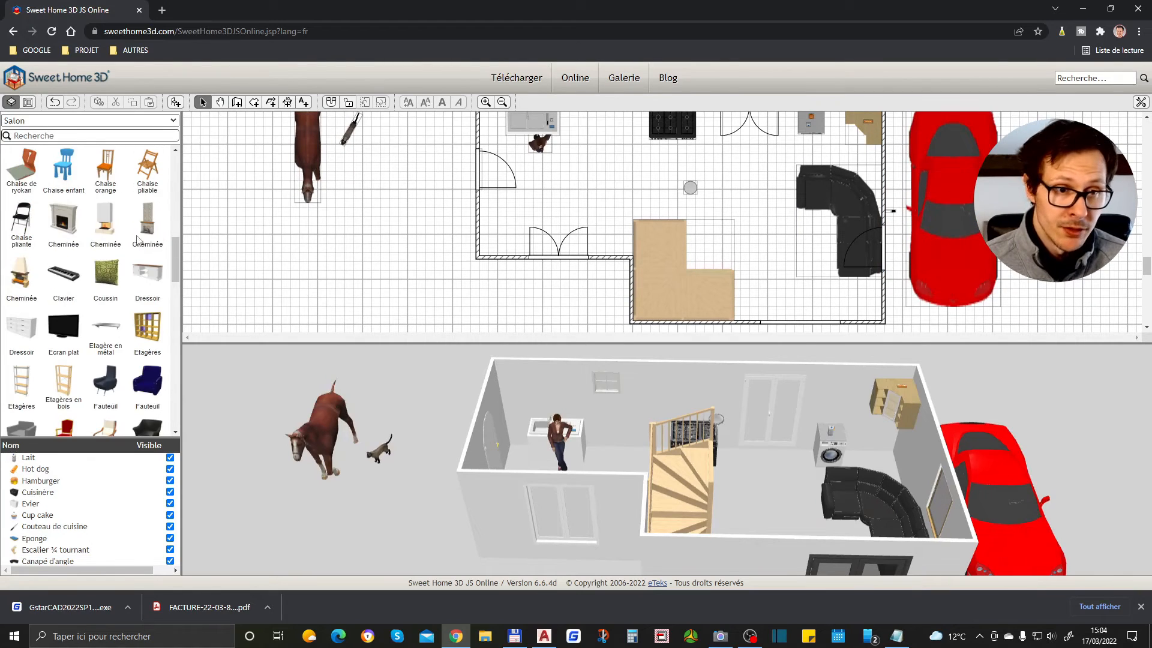
scroll(67, 290, "down", 2)
scroll(108, 346, "down", 3)
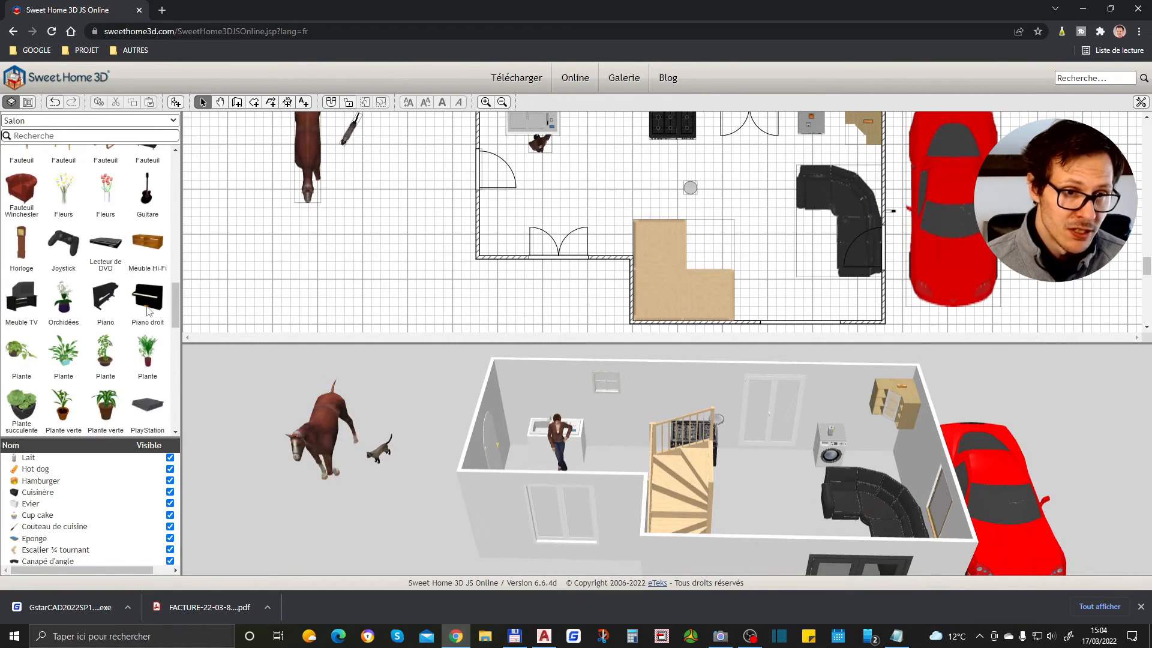
scroll(79, 258, "down", 1)
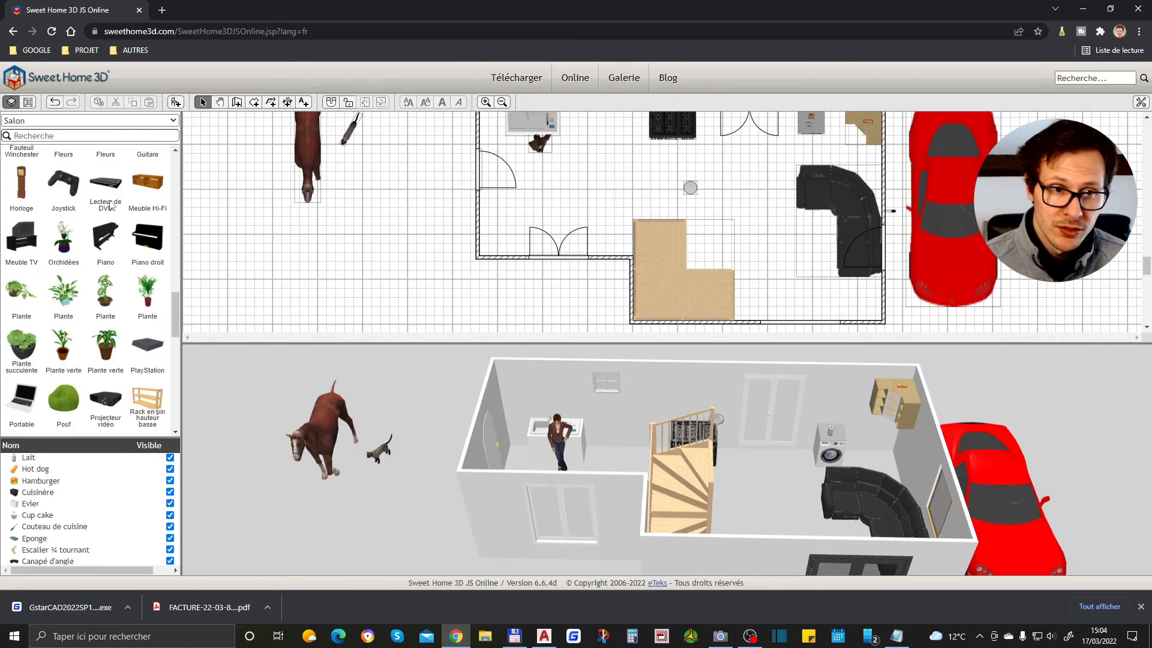
scroll(129, 248, "up", 3)
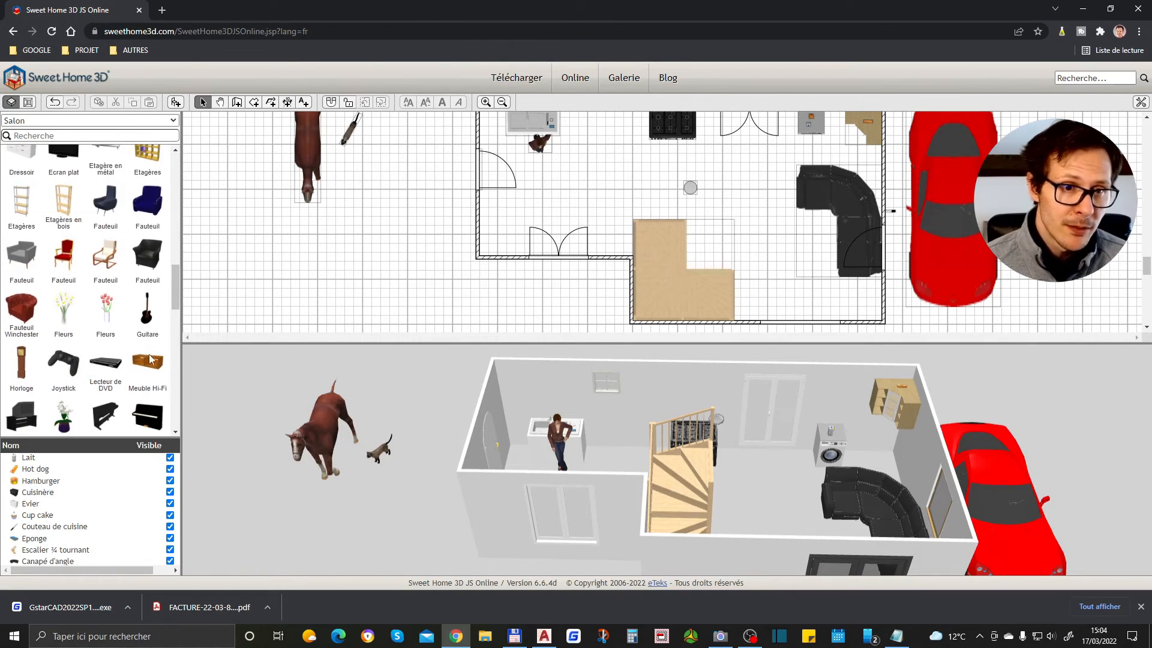
left_click_drag(150, 365, 909, 503)
left_click_drag(835, 340, 847, 306)
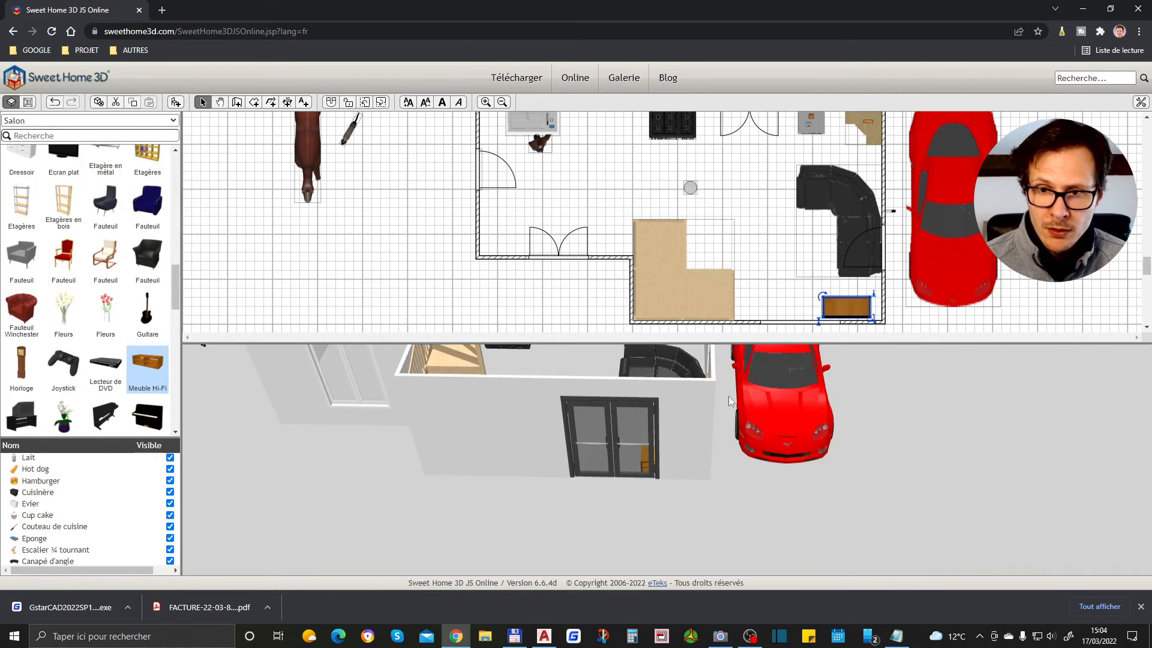
left_click_drag(614, 411, 935, 404)
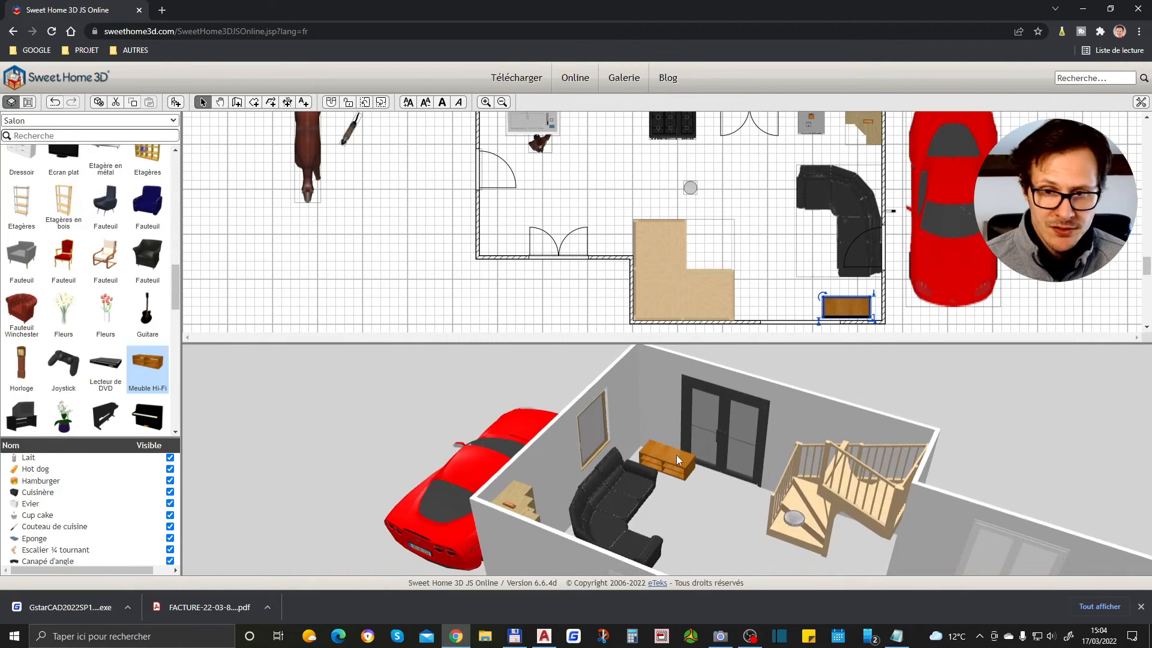
- Rotate the Meuble Hi-Fi a quarter turn to stand along the east wall and shift the corner sofa slightly north to clear it
left_click_drag(850, 307, 860, 309)
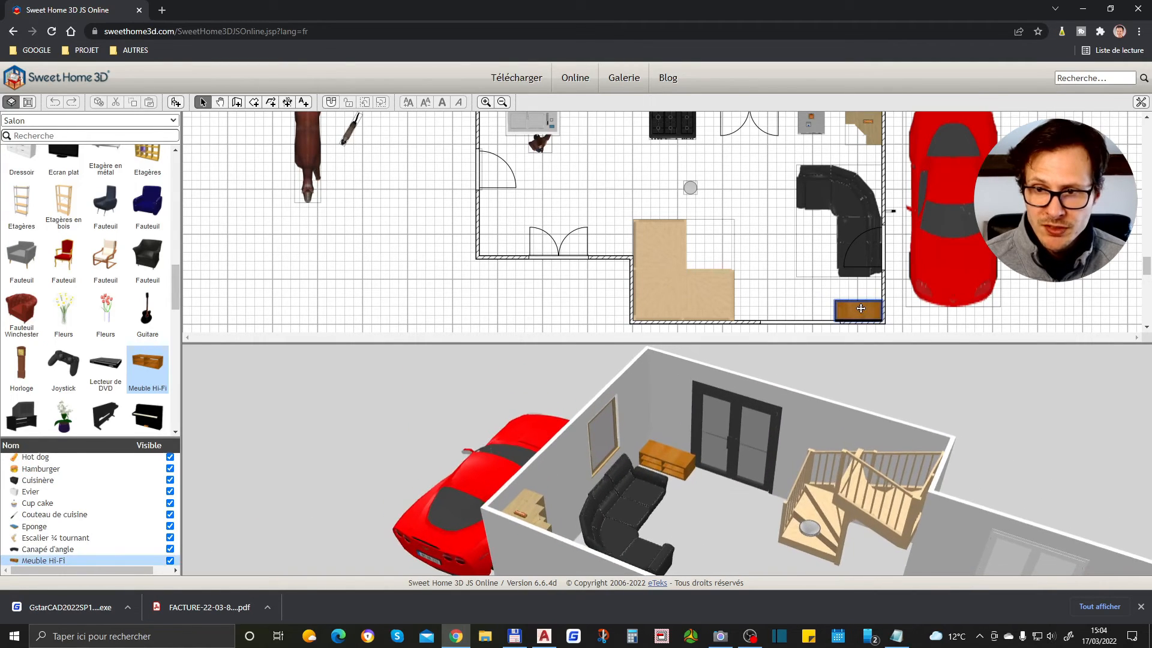
key("Escape")
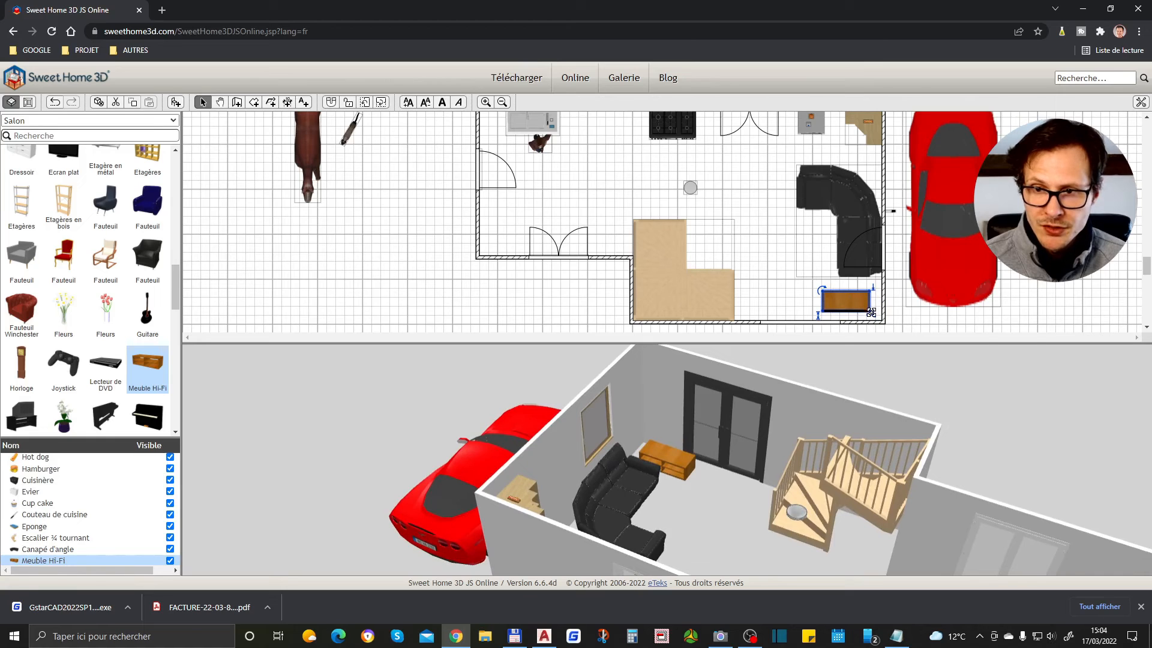
left_click_drag(822, 291, 866, 289)
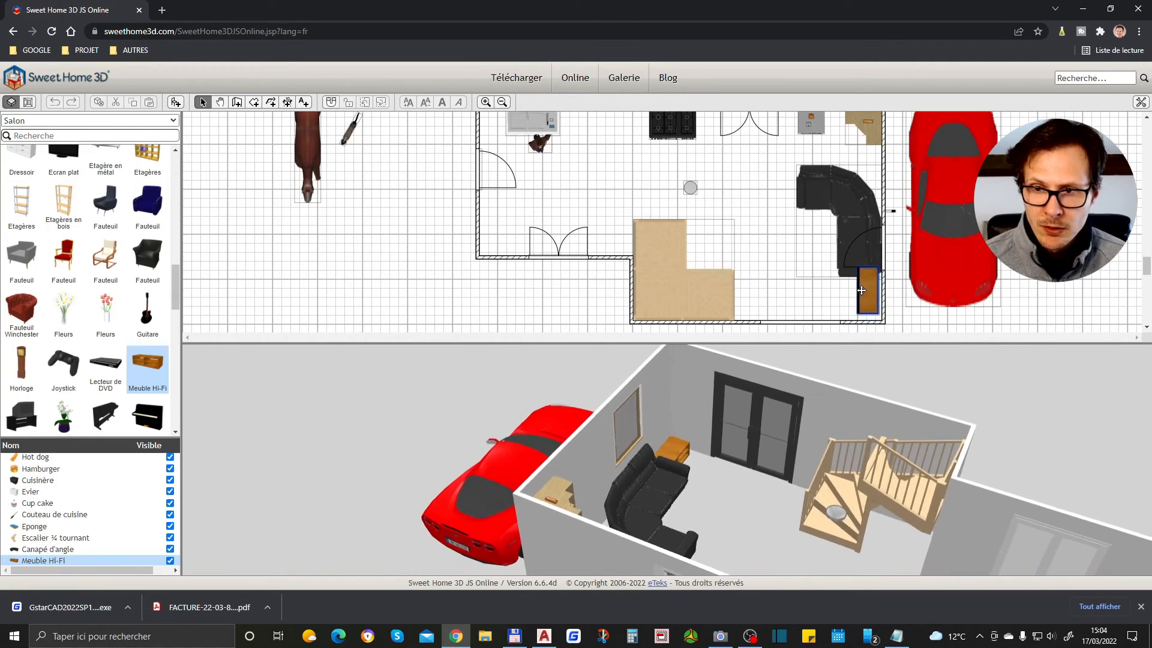
left_click_drag(839, 244, 839, 231)
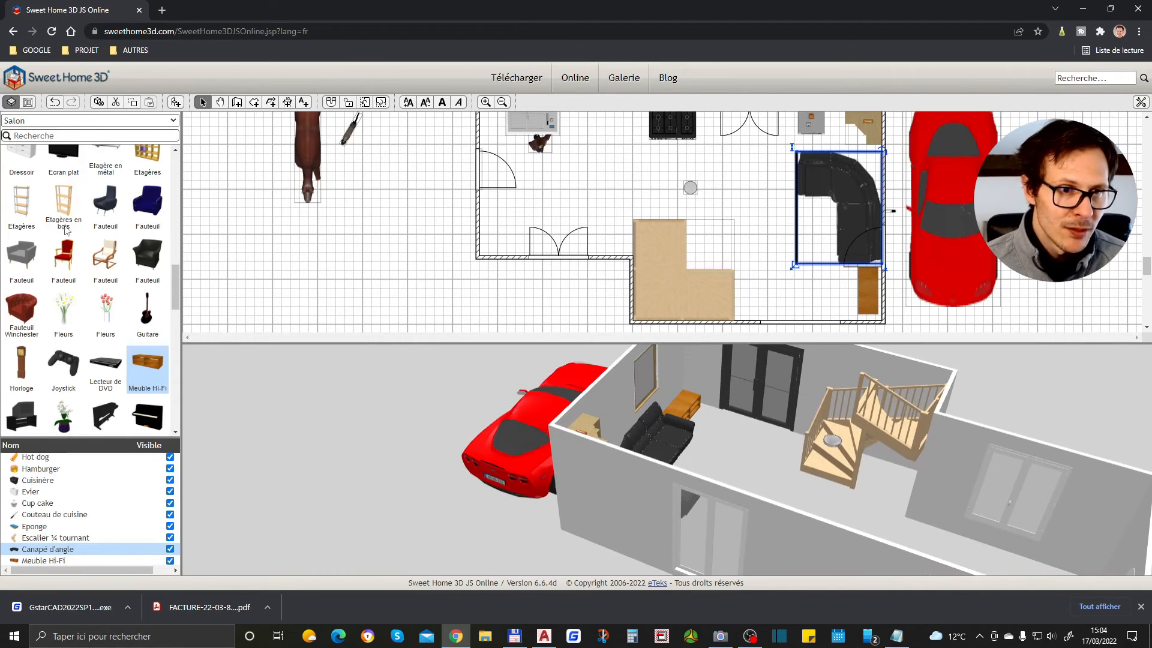
- Insert a Portable laptop from the Salon category and place it on top of the Meuble Hi-Fi
scroll(67, 252, "down", 6)
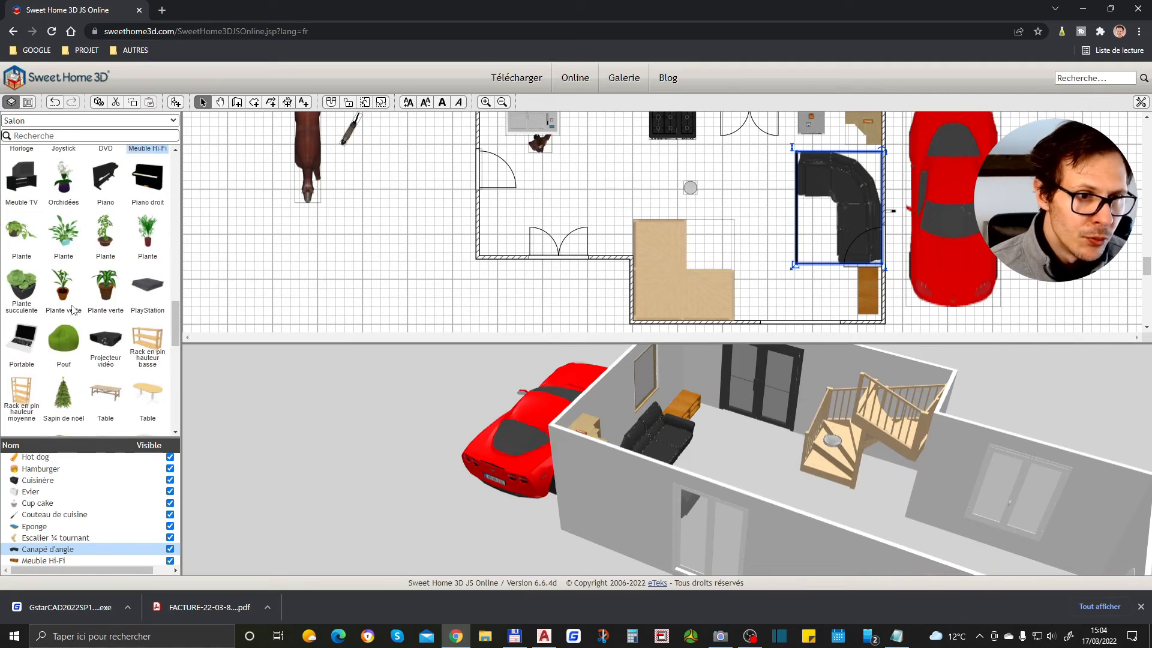
left_click_drag(23, 349, 865, 275)
left_click_drag(804, 463, 651, 492)
scroll(671, 463, "up", 5)
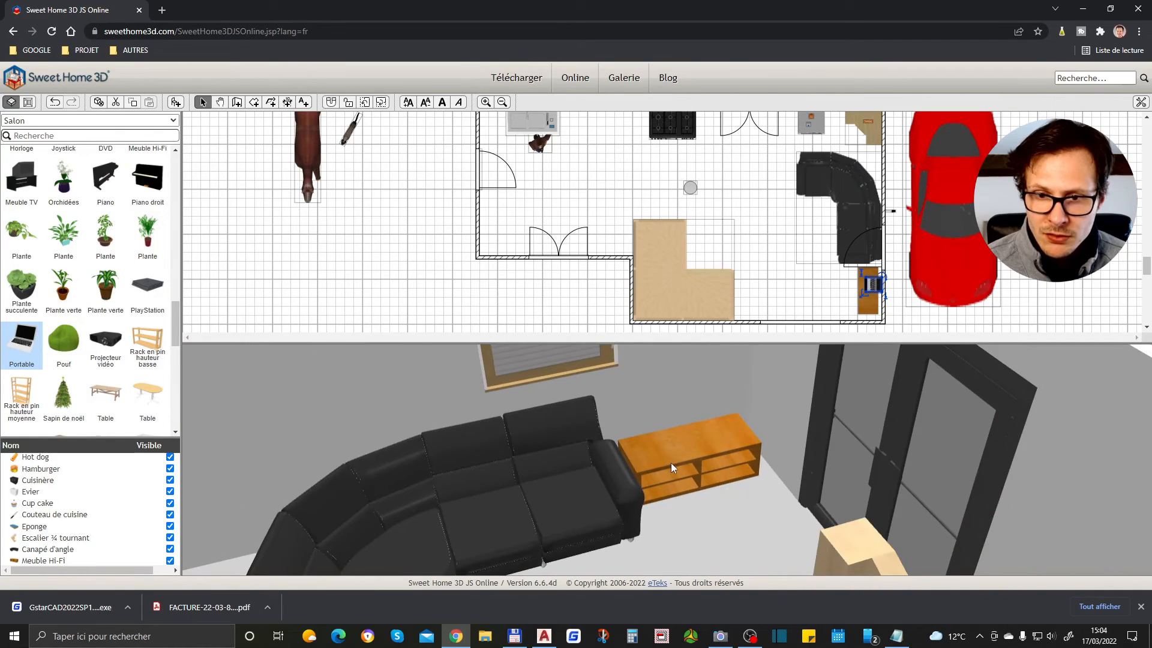
scroll(671, 463, "down", 5)
scroll(671, 461, "up", 5)
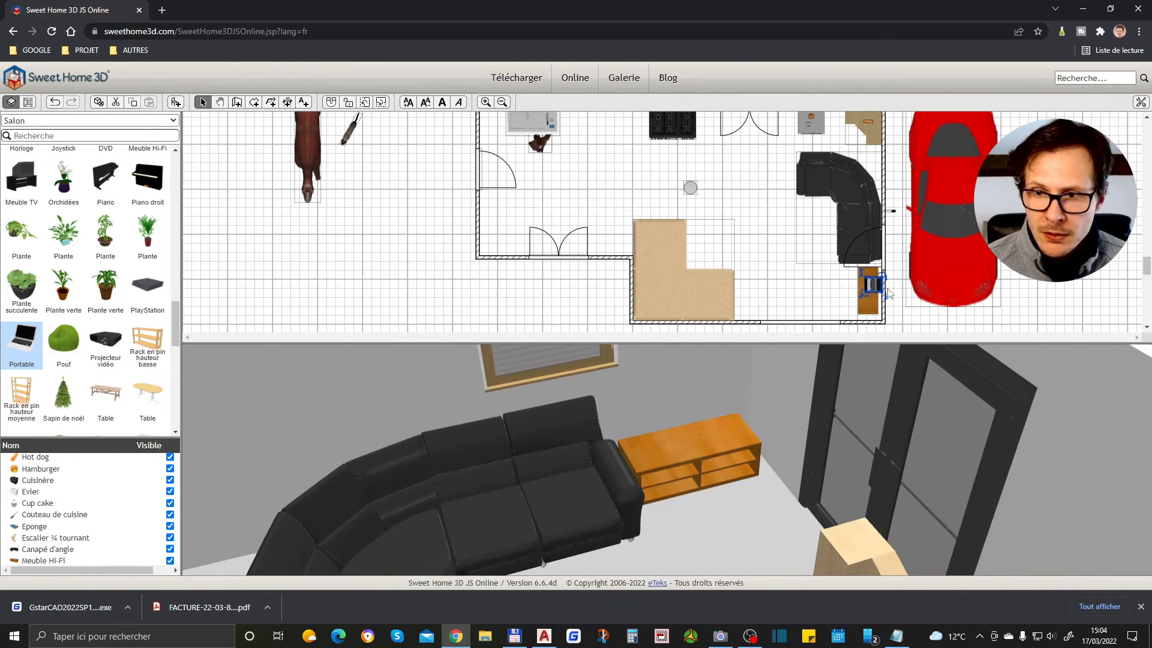
scroll(872, 240, "down", 2)
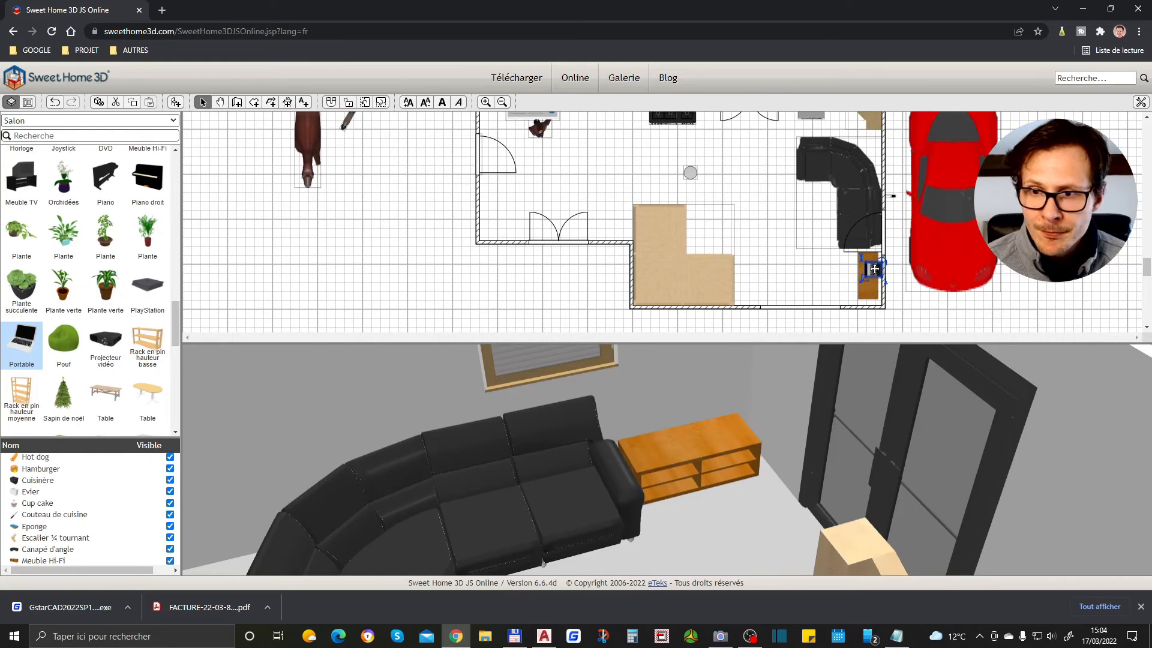
left_click_drag(874, 268, 867, 272)
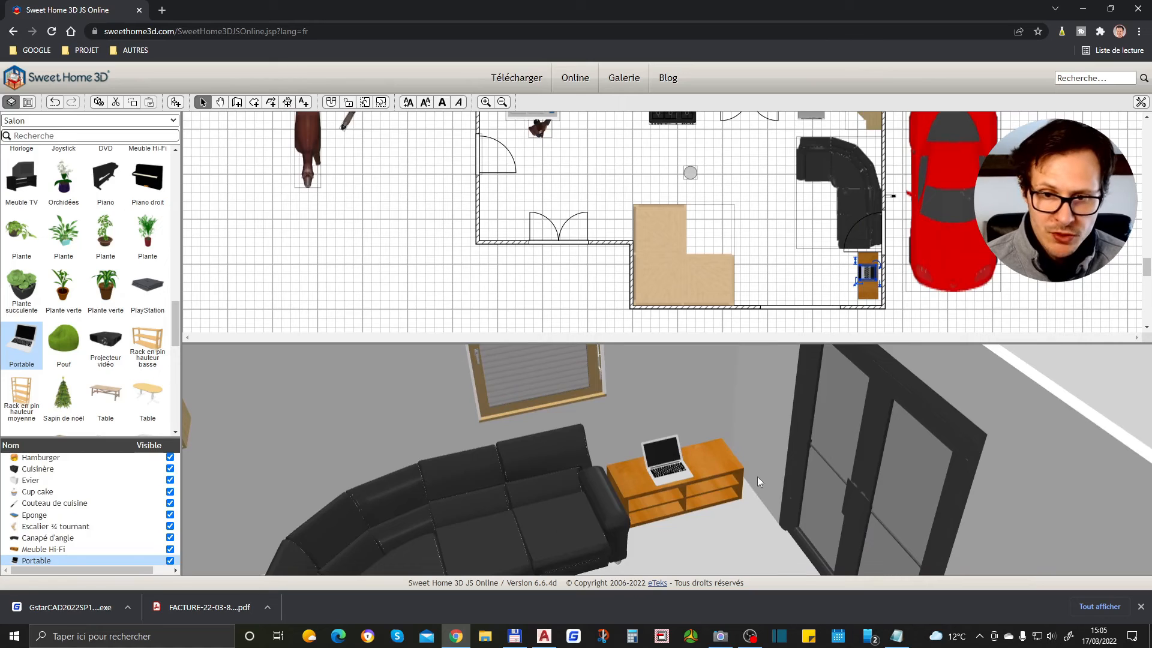
- Try placing an Ecran plat from the Salon category on the Meuble Hi-Fi and delete it from the plan
scroll(132, 341, "up", 5)
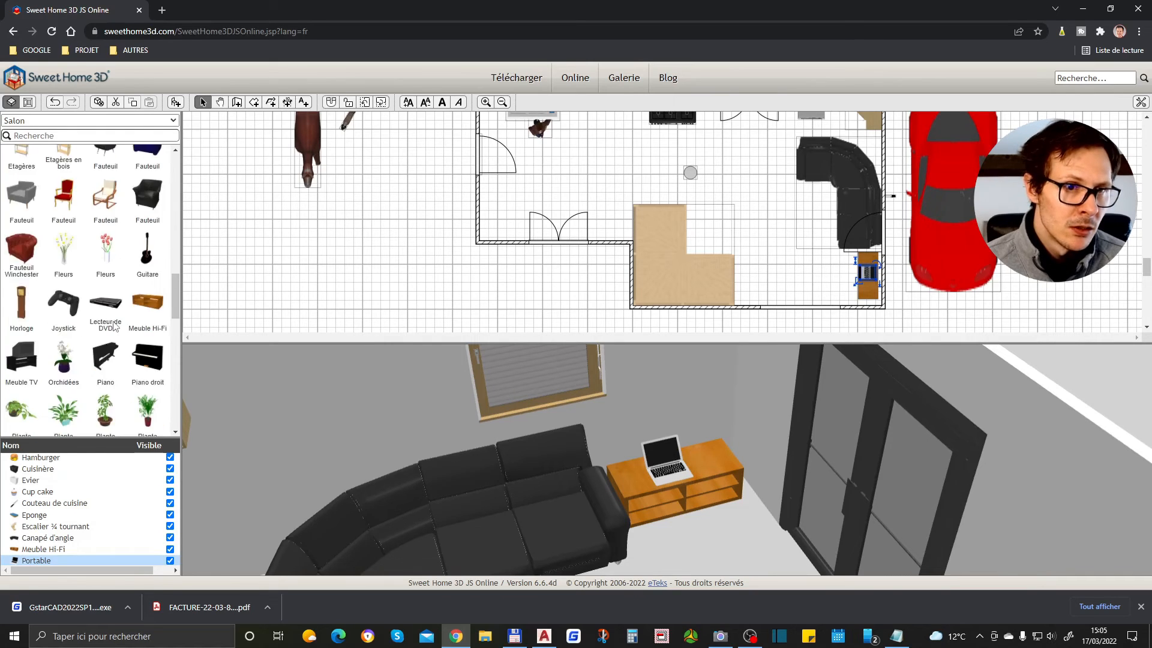
left_click_drag(58, 208, 865, 266)
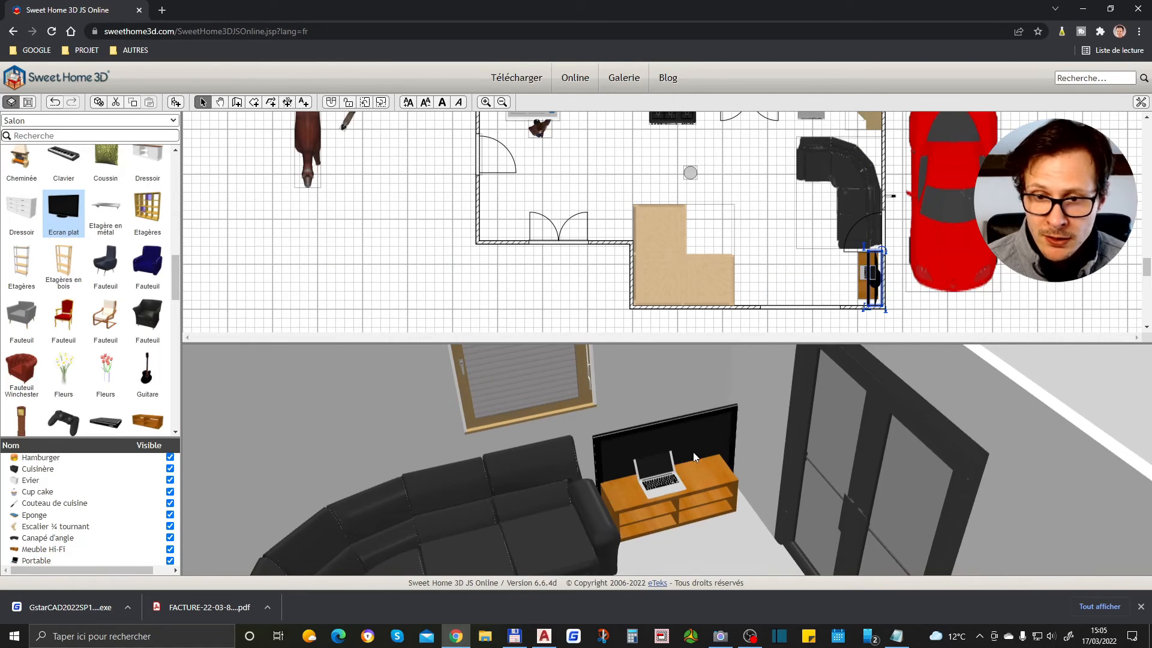
mouse_move(873, 281)
left_mouse_down()
mouse_move(859, 276)
mouse_move(868, 277)
mouse_move(856, 318)
mouse_move(907, 307)
mouse_move(926, 347)
mouse_move(903, 311)
mouse_move(908, 123)
mouse_move(866, 354)
mouse_move(866, 277)
left_mouse_up()
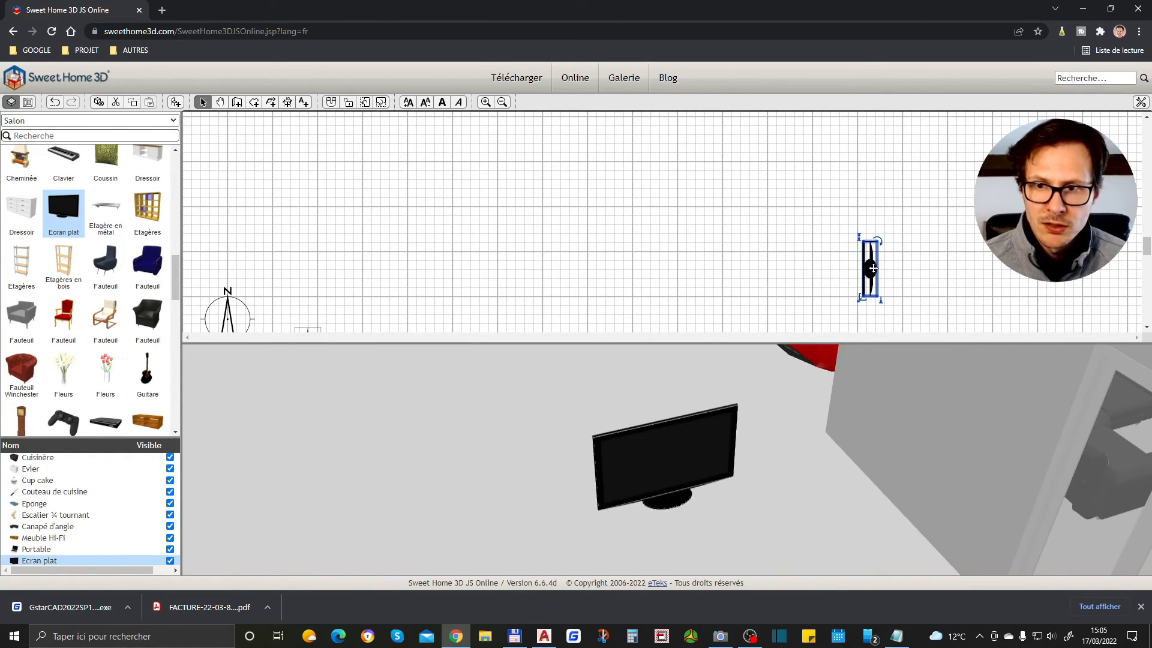
key("Delete")
- Examine the furnished house from several angles in 3D and look over the floor plan
scroll(806, 183, "down", 5)
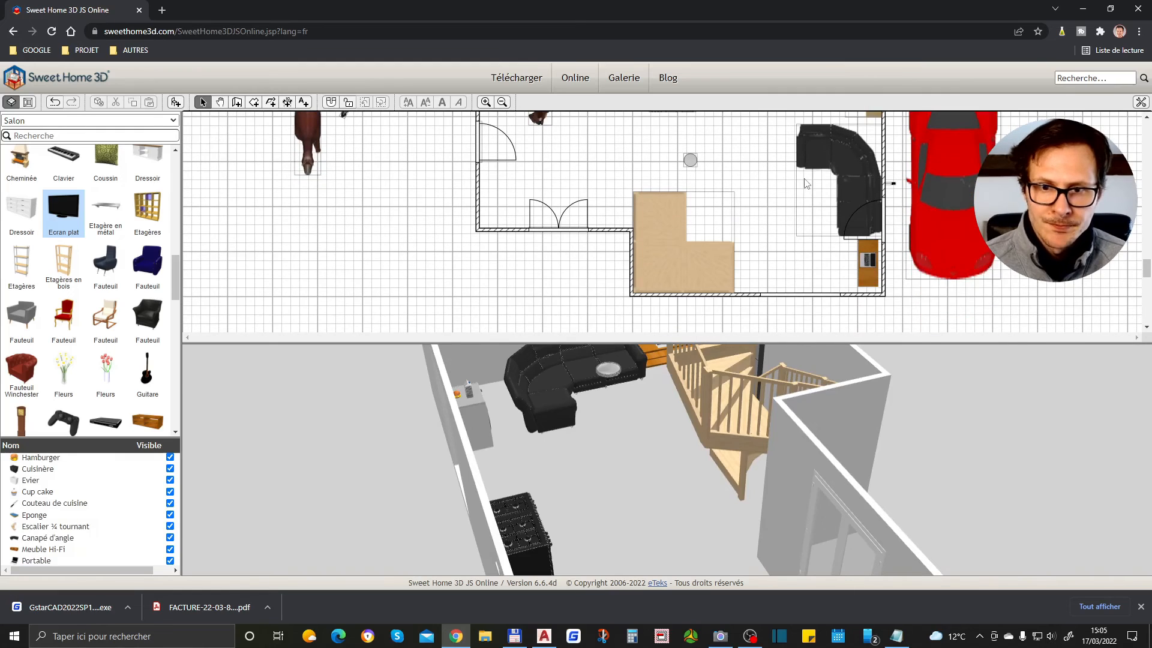
scroll(664, 474, "down", 5)
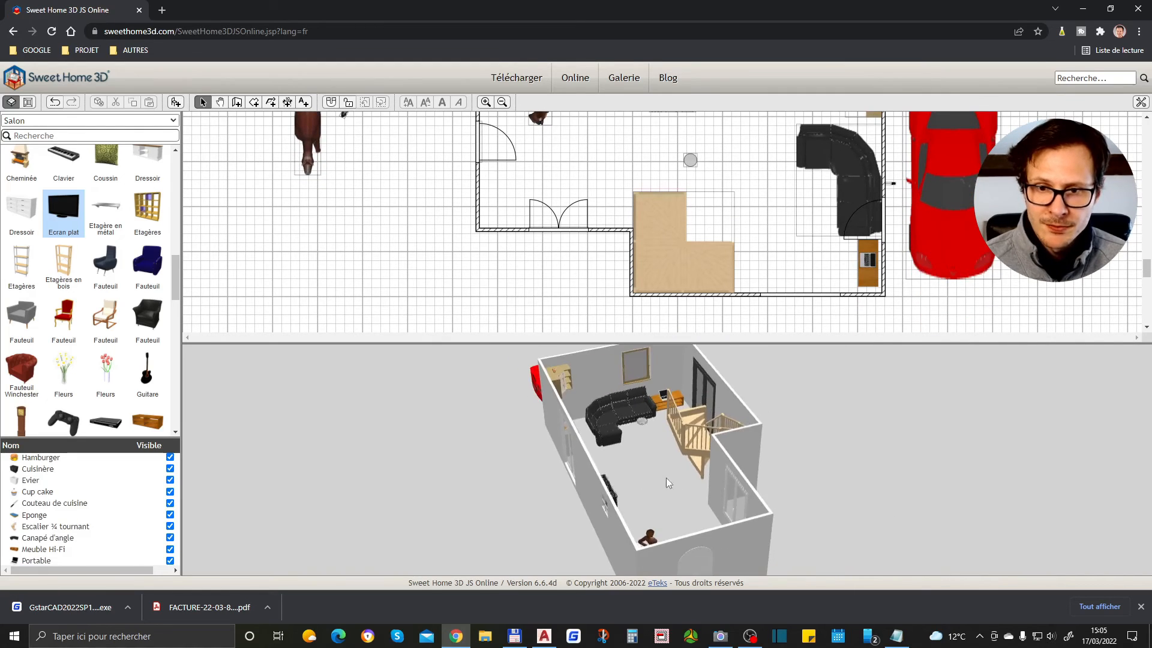
left_click_drag(632, 481, 686, 531)
left_click_drag(780, 515, 685, 523)
scroll(628, 385, "up", 5)
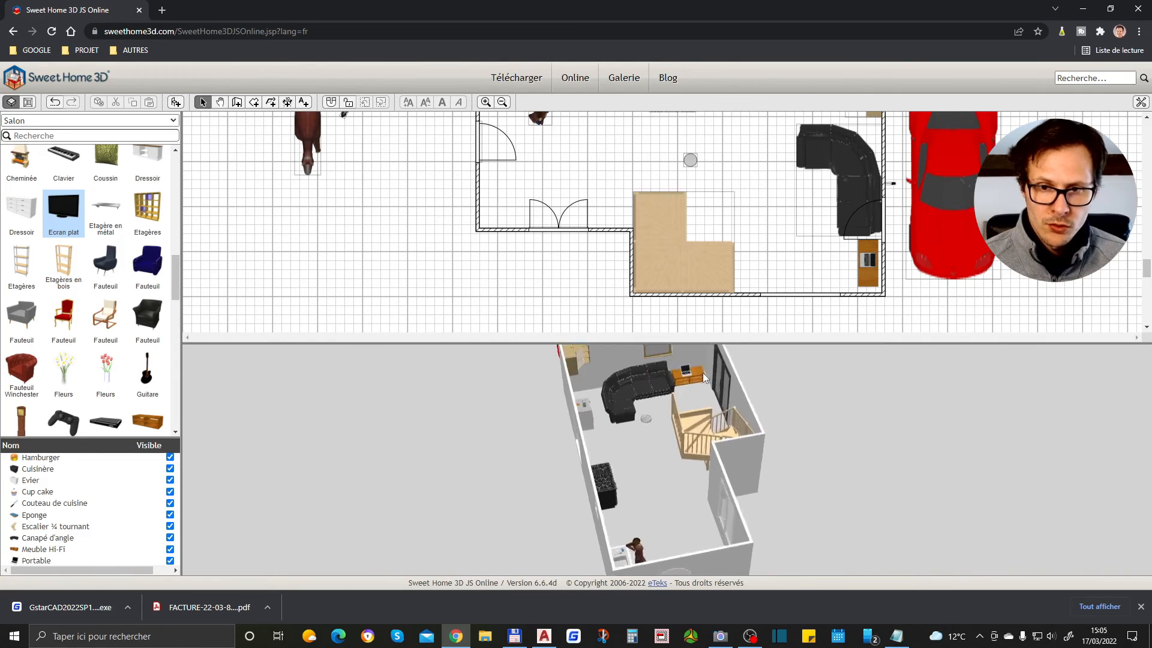
left_click_drag(644, 433, 480, 308)
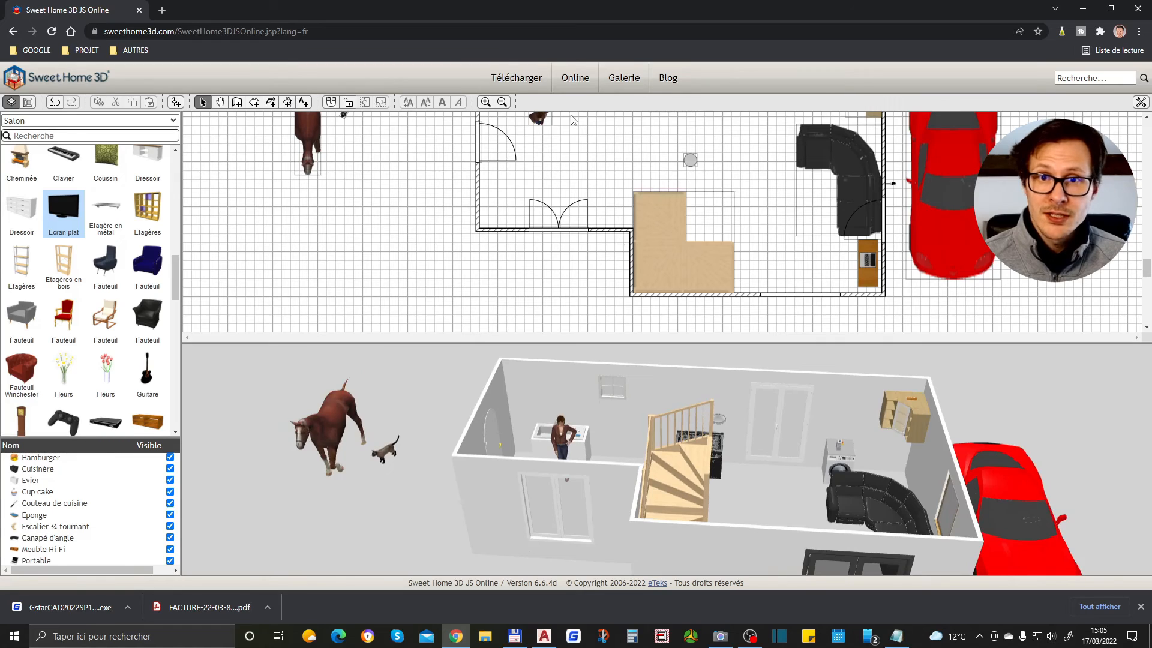
scroll(660, 456, "down", 3)
scroll(757, 310, "down", 2)
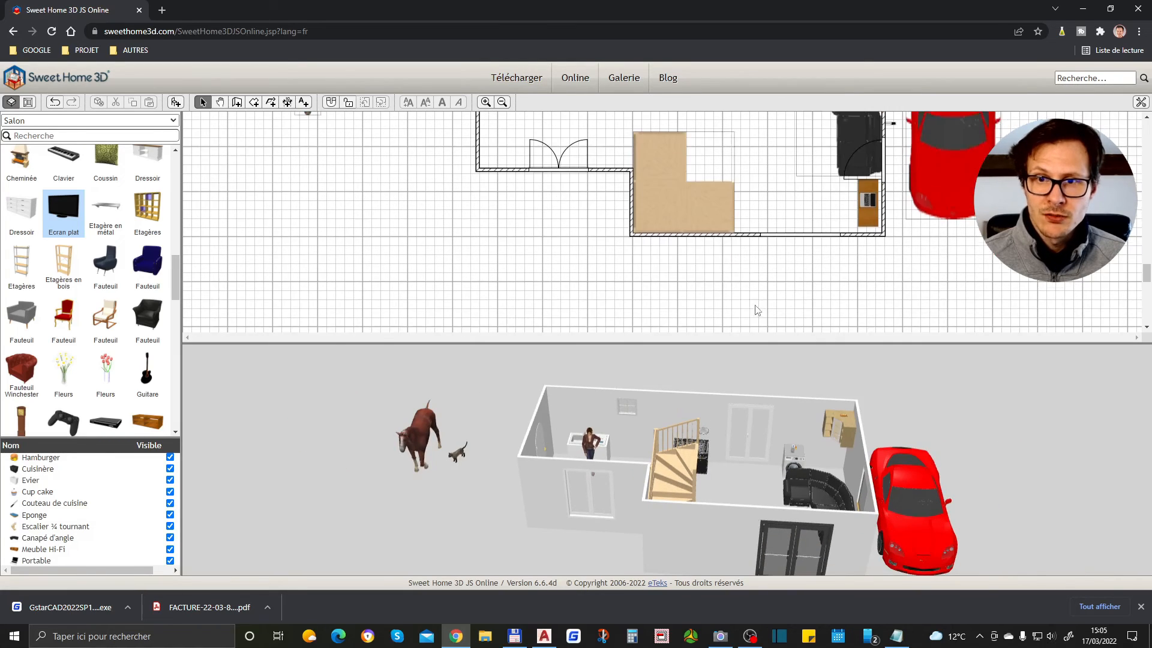
scroll(757, 311, "up", 5)
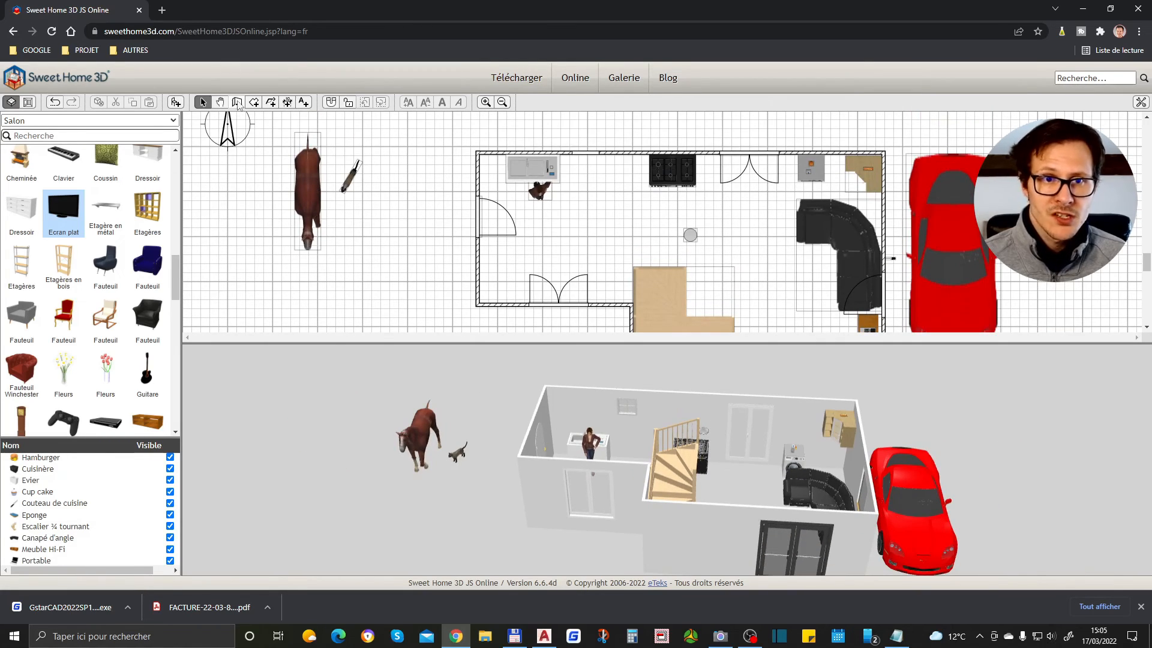